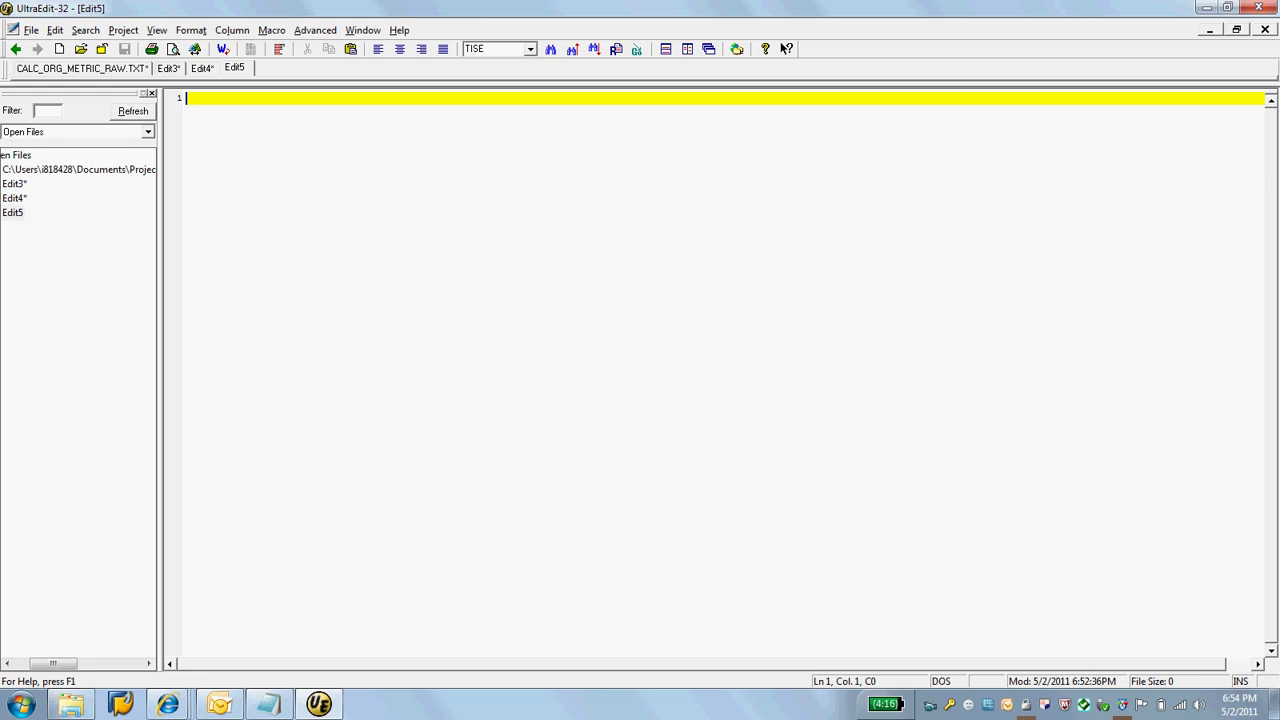
- Launch Information Design Tool from the SAP BusinessObjects Enterprise XI 4.0 client tools
left_click(22, 705)
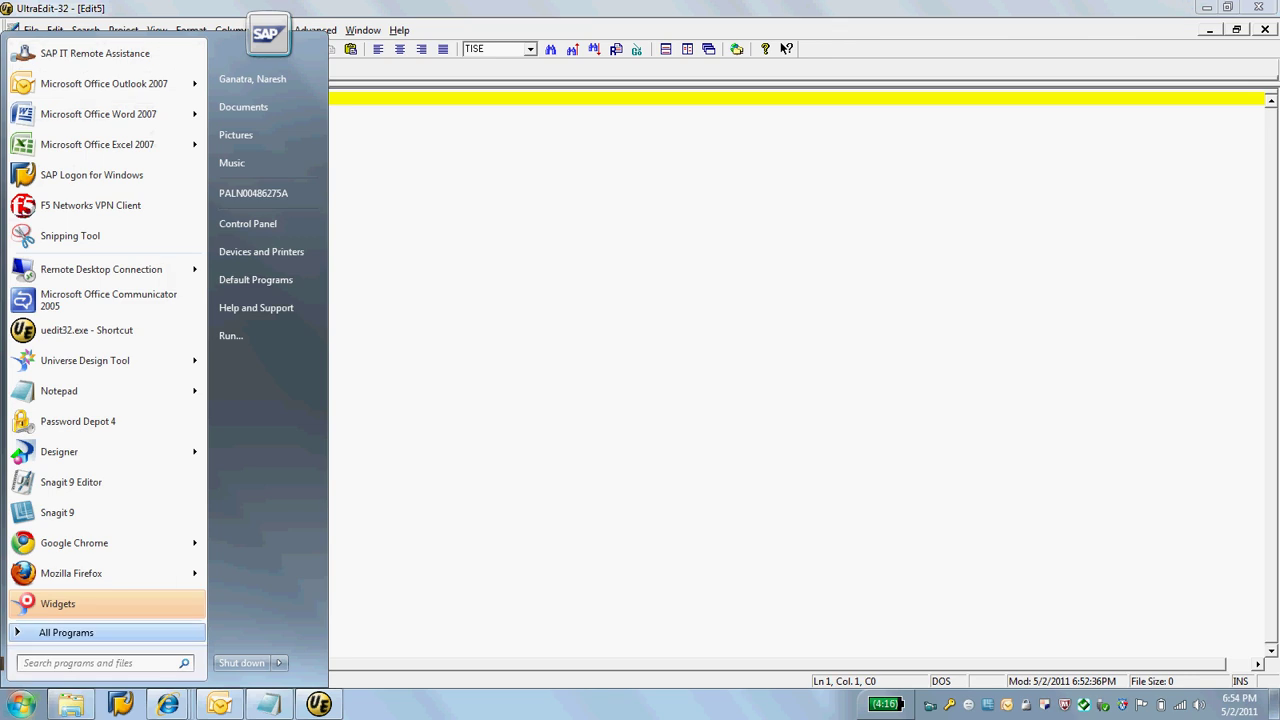
left_click(66, 632)
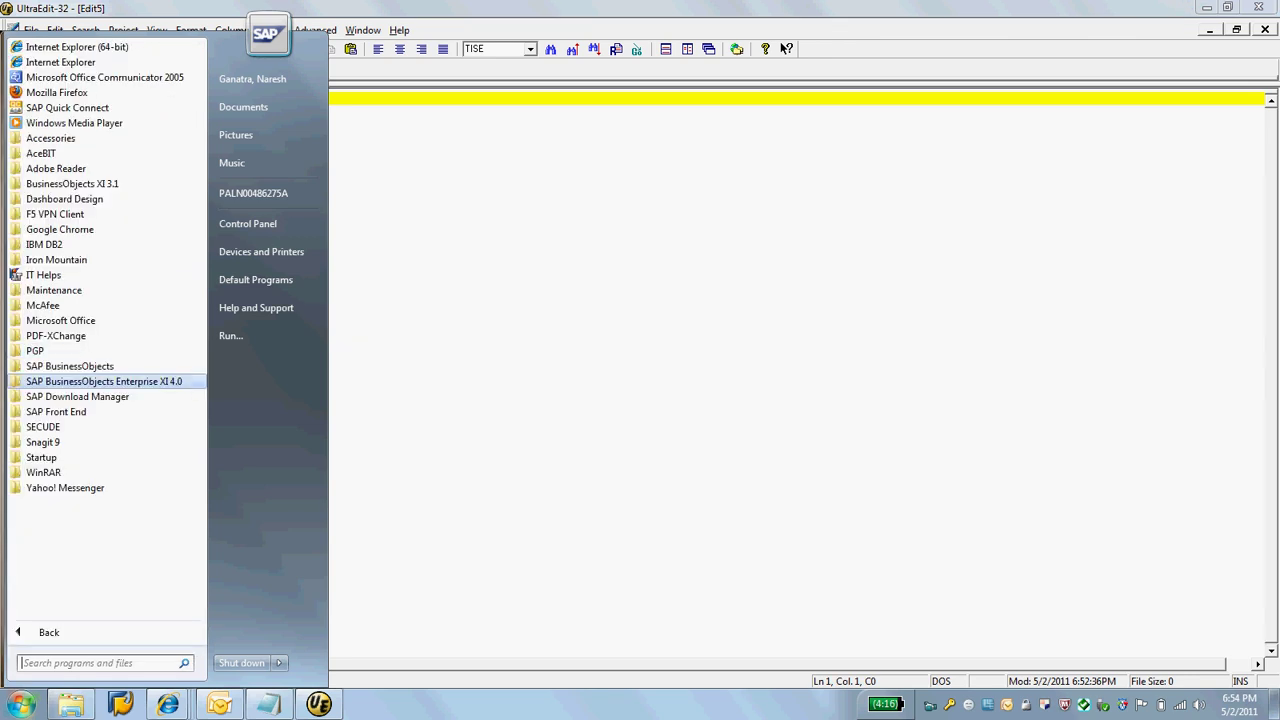
left_click(104, 381)
left_click(117, 396)
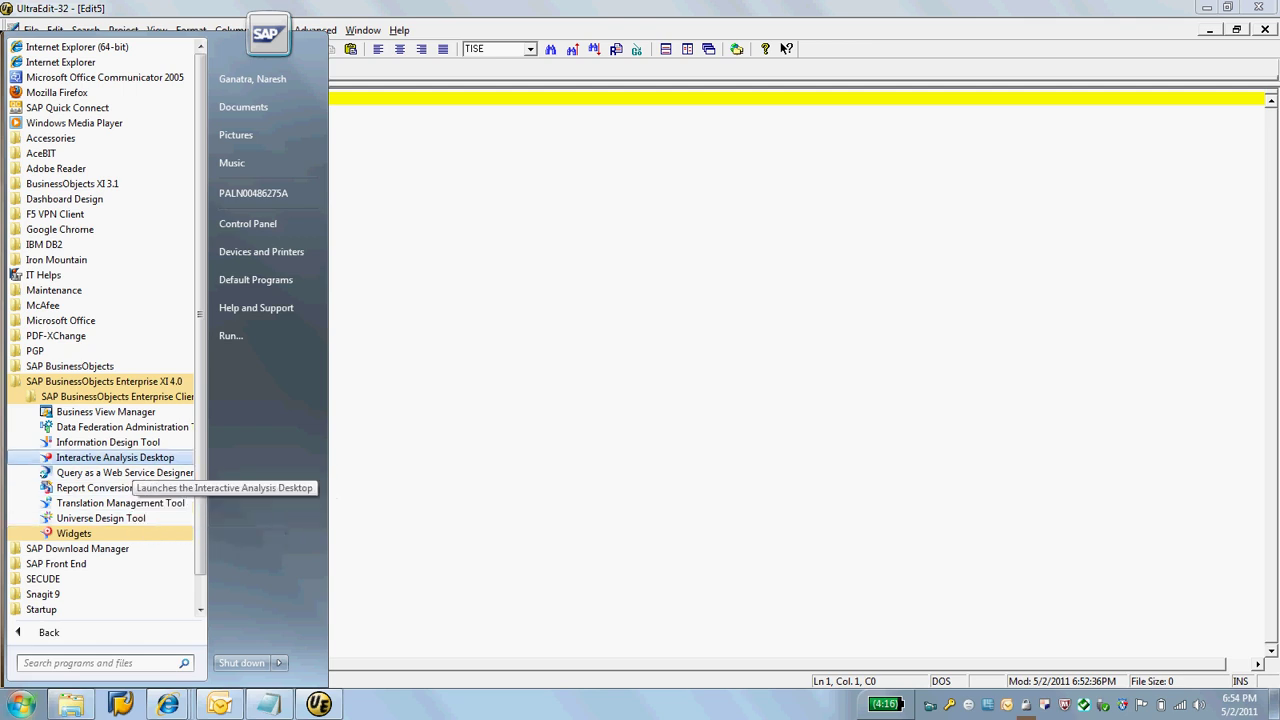
left_click(120, 442)
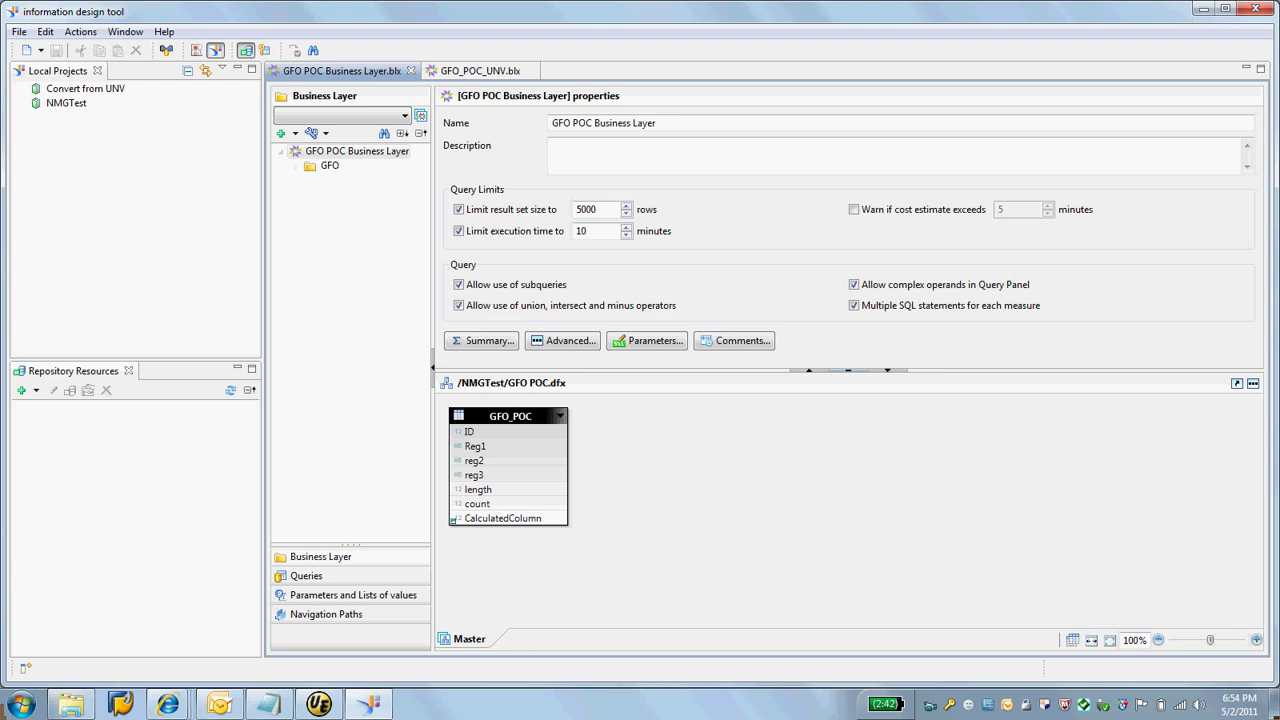
- Close all open editors and create a local project named with the author's user name plus the suffix _demo
left_click(19, 31)
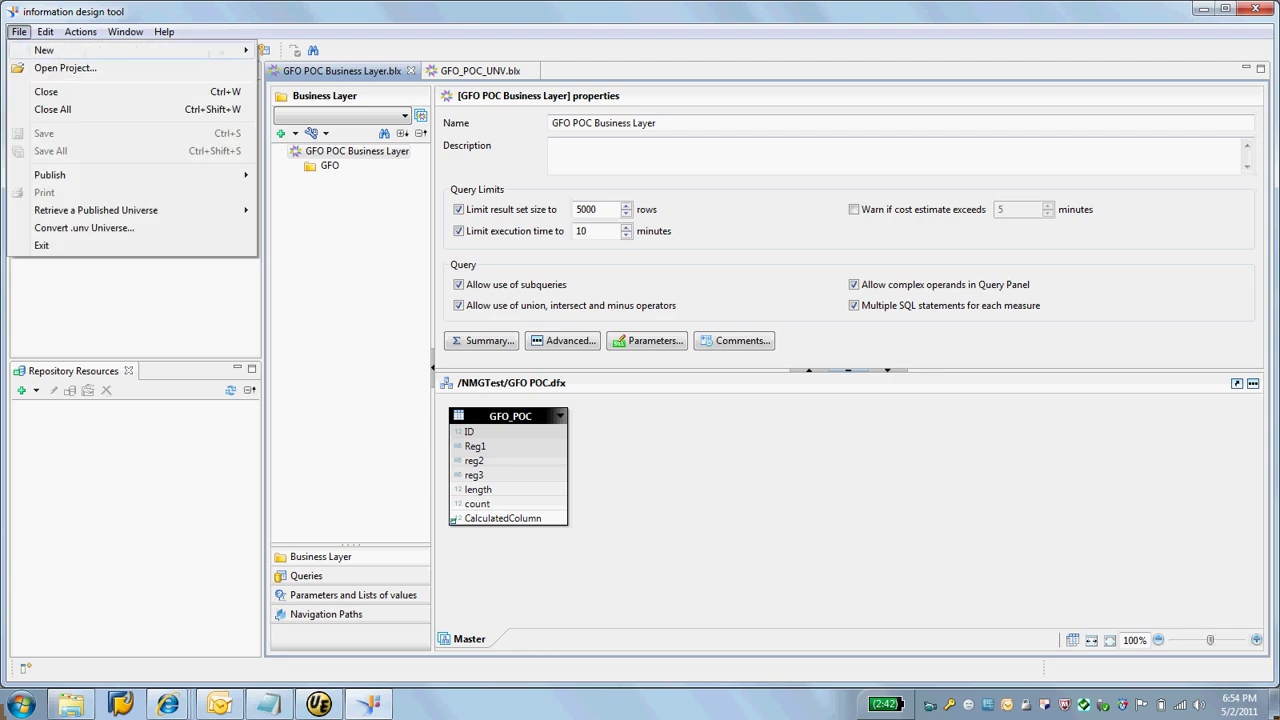
left_click(52, 109)
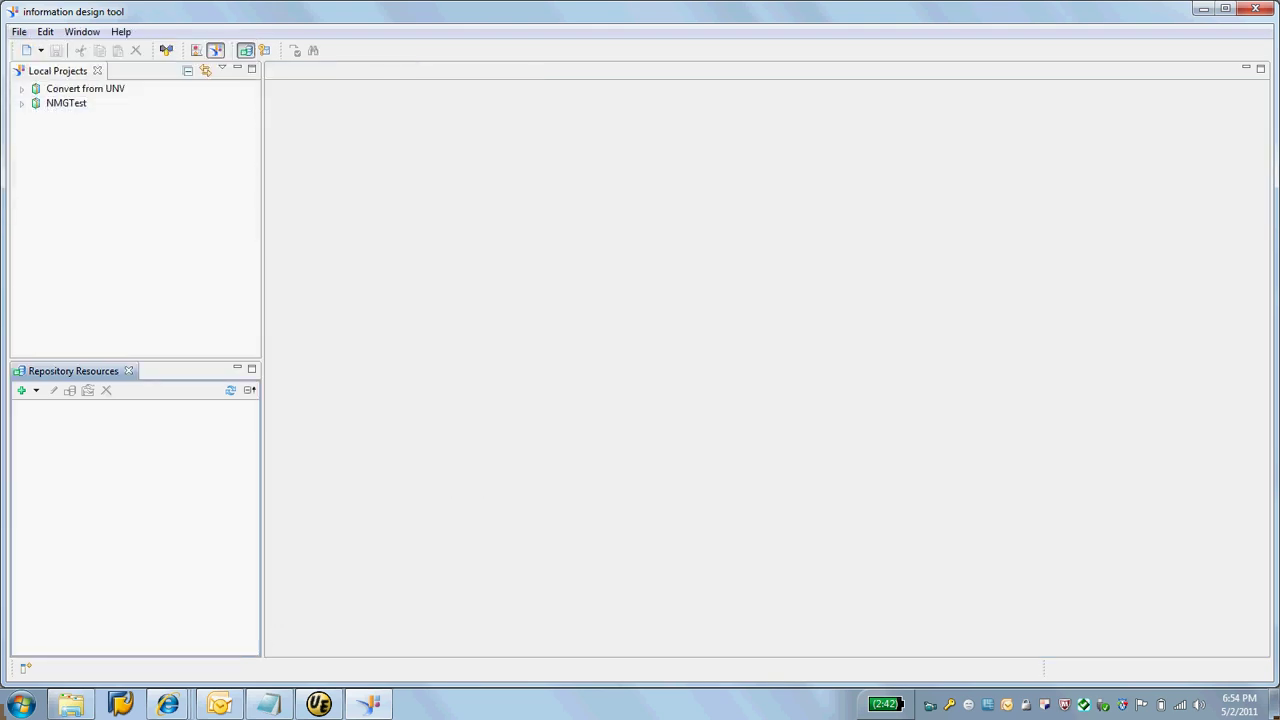
left_click(19, 31)
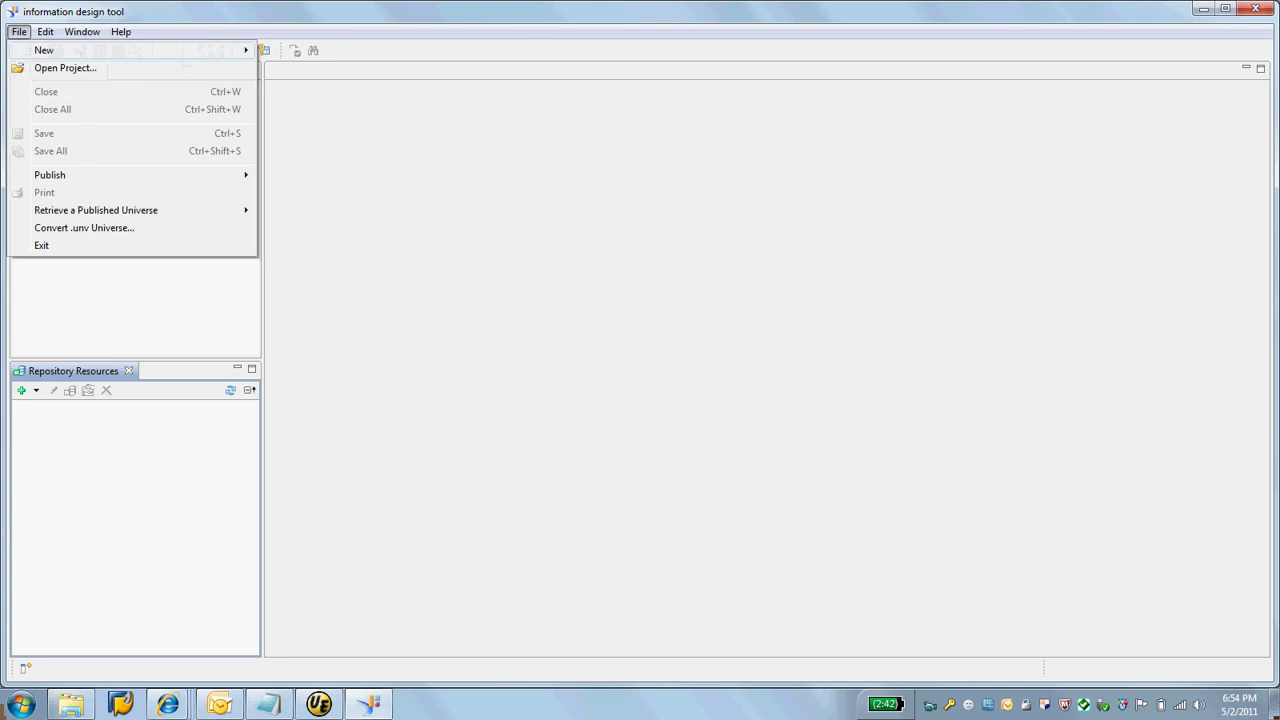
mouse_move(44, 50)
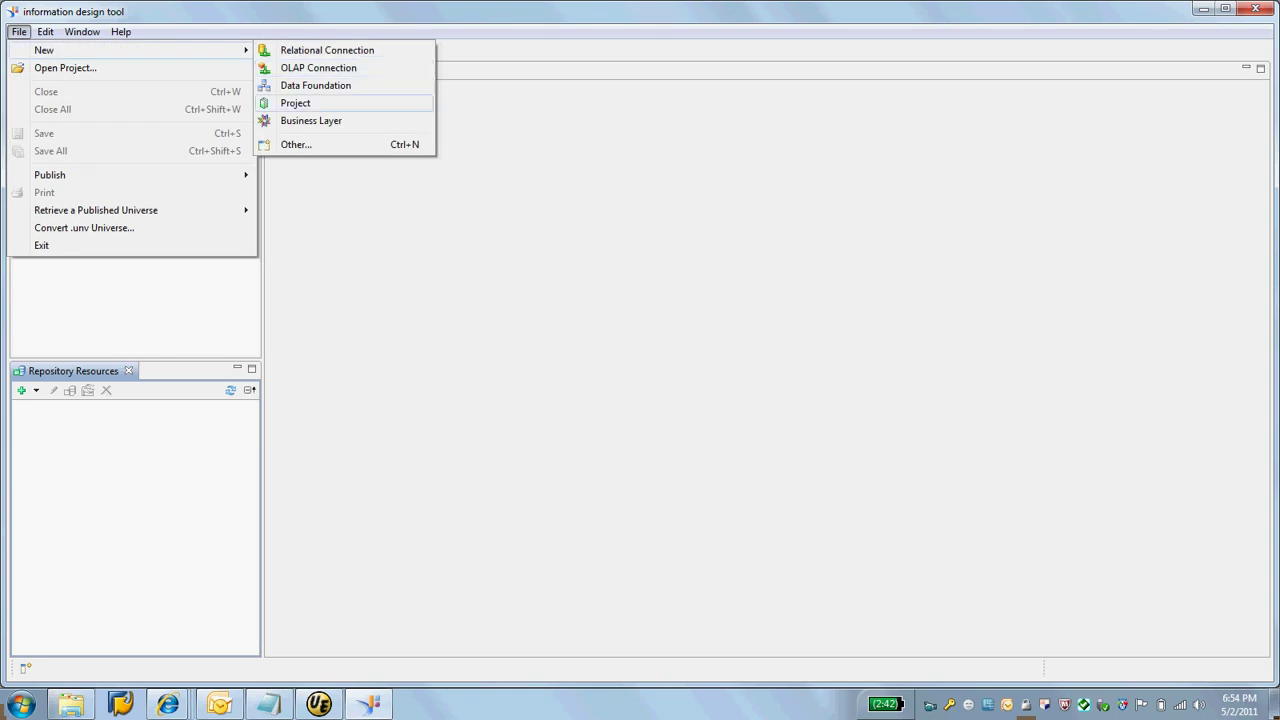
left_click(295, 103)
type("ng")
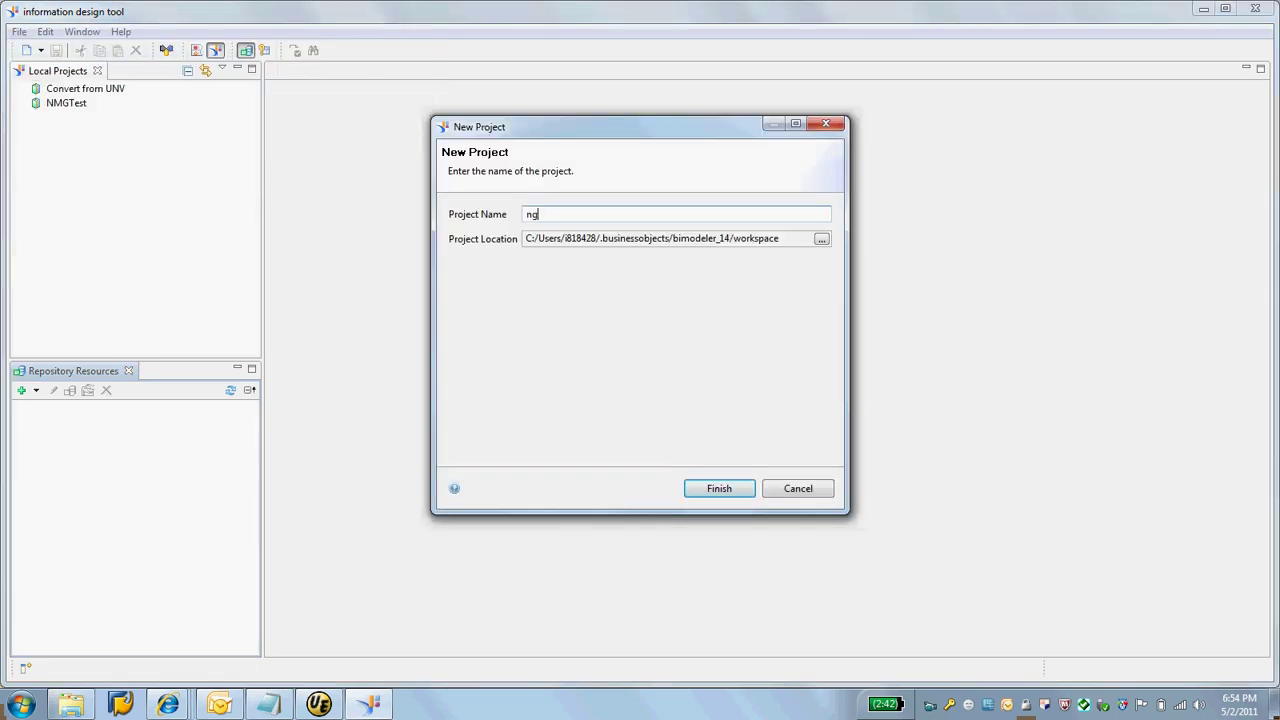
type("anatra_demo")
key("Return")
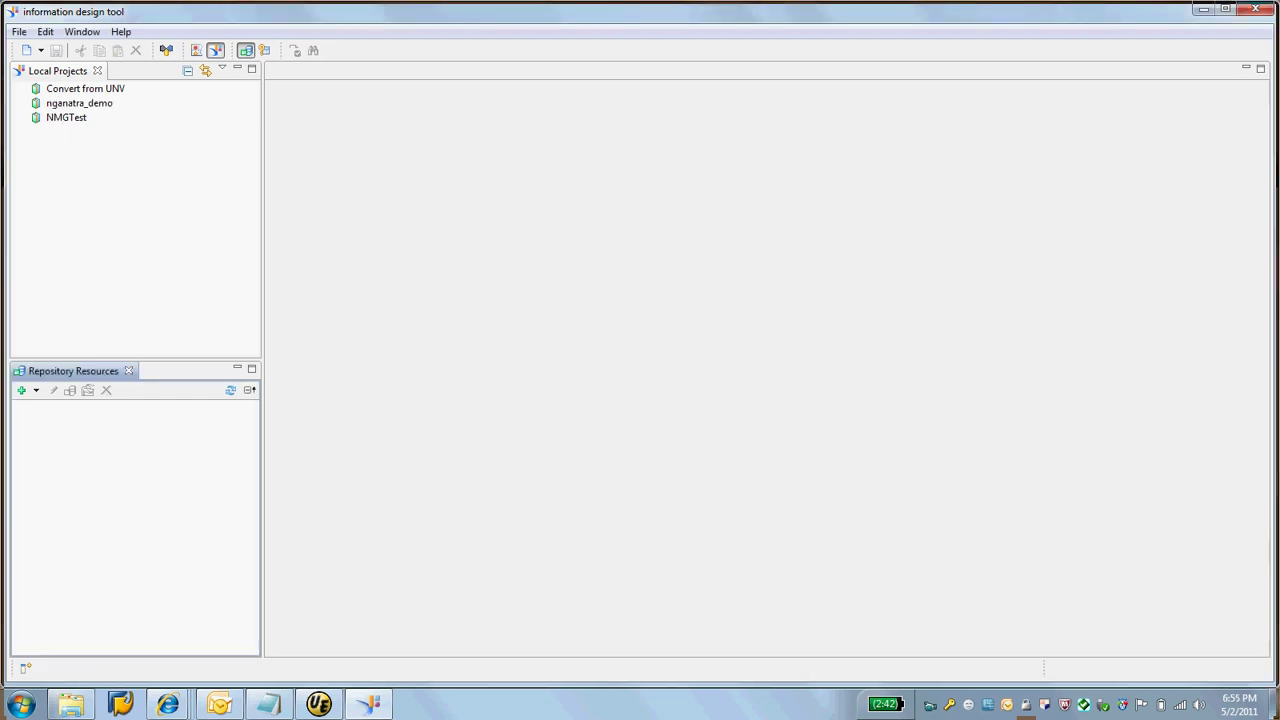
- Start a new relational connection in the demo project, named with the author's user name plus _rel_connection
left_click(80, 103)
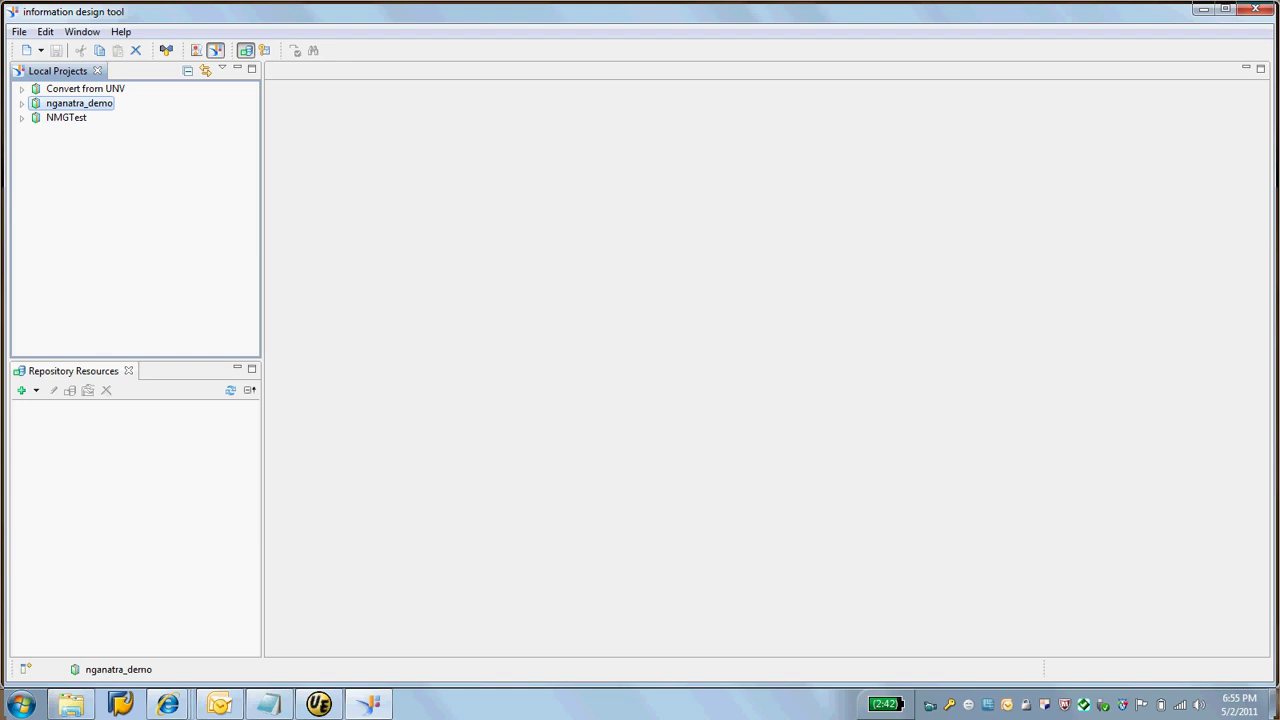
right_click(84, 104)
mouse_move(150, 114)
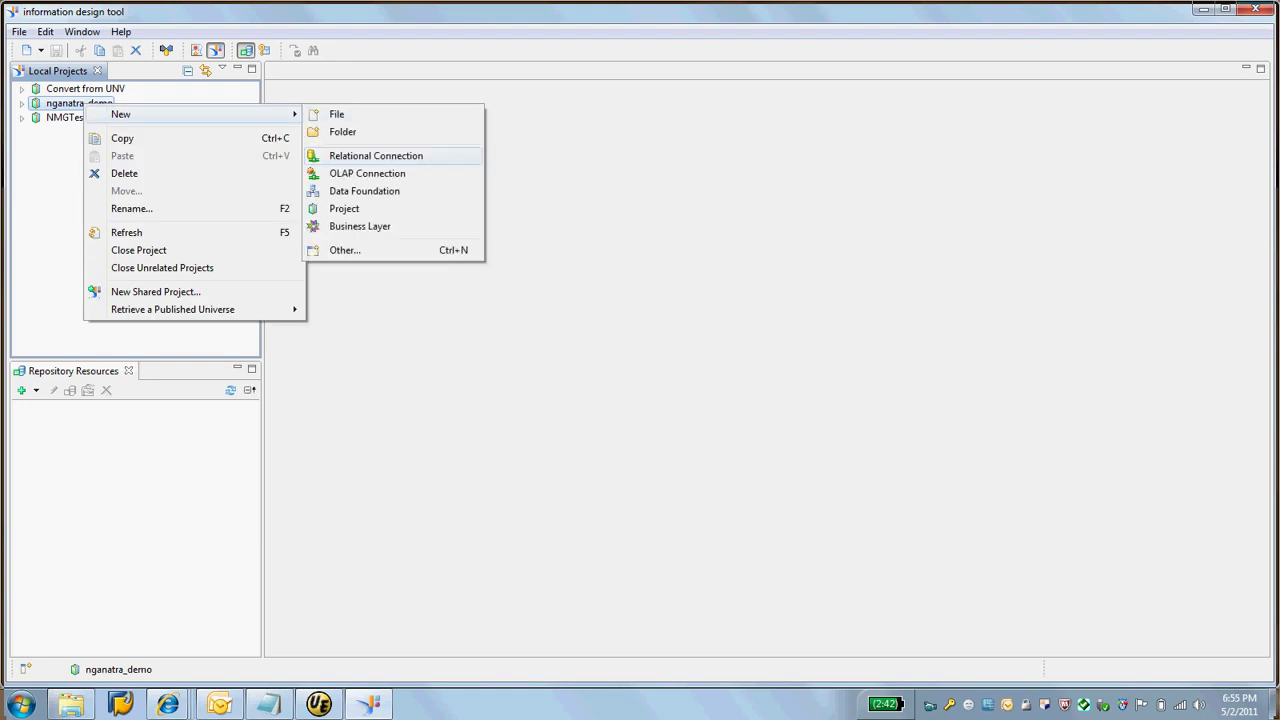
left_click(376, 156)
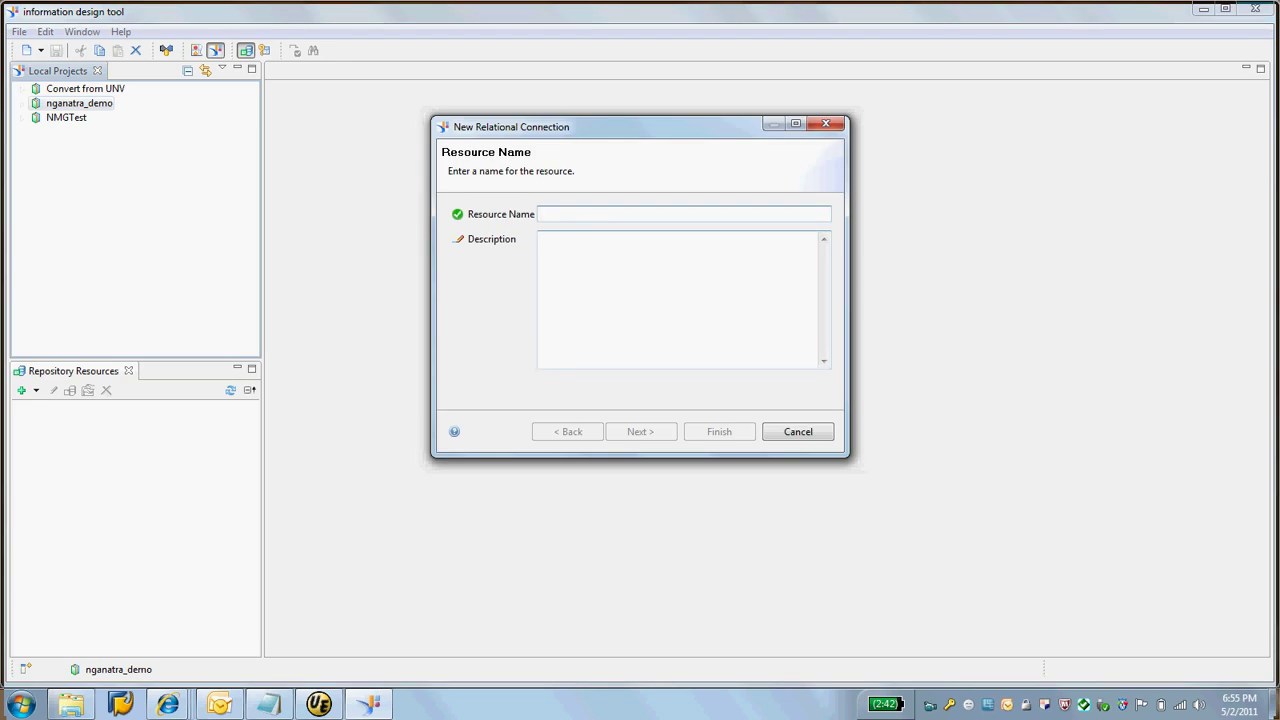
type("ngantra")
key("BackSpace")
key("BackSpace")
key("BackSpace")
type("a")
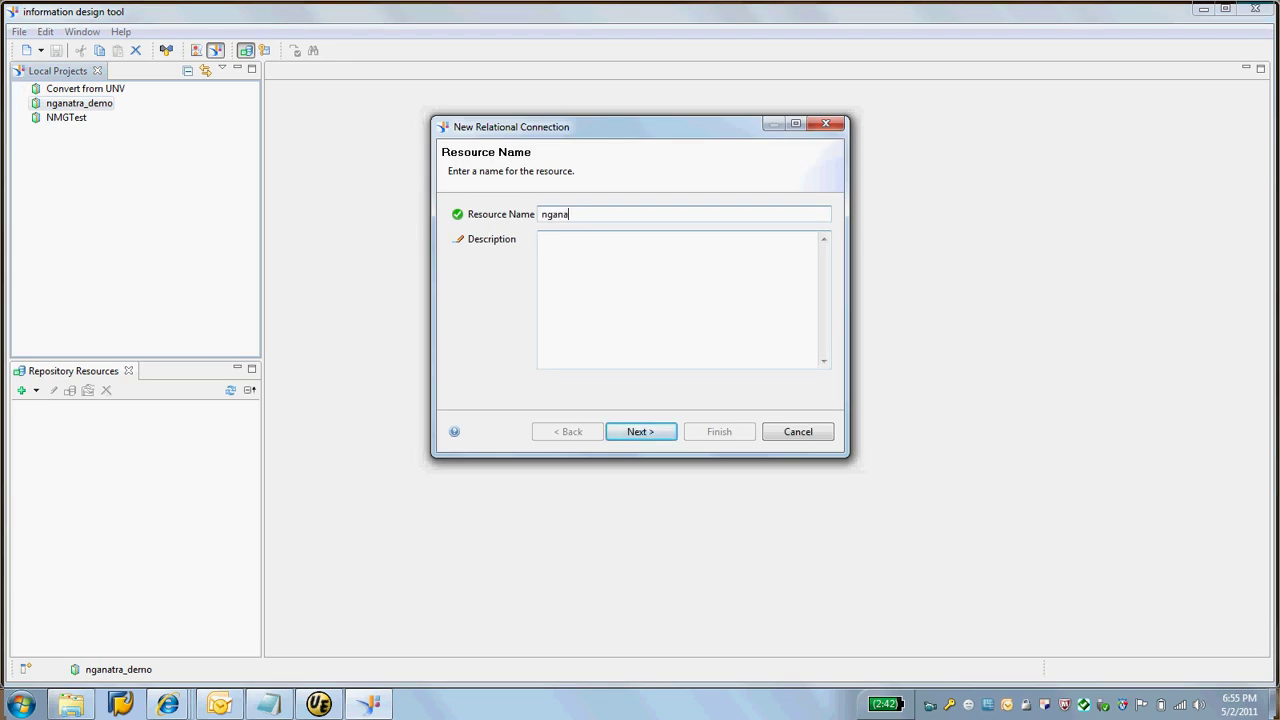
type("tra_rel_connection")
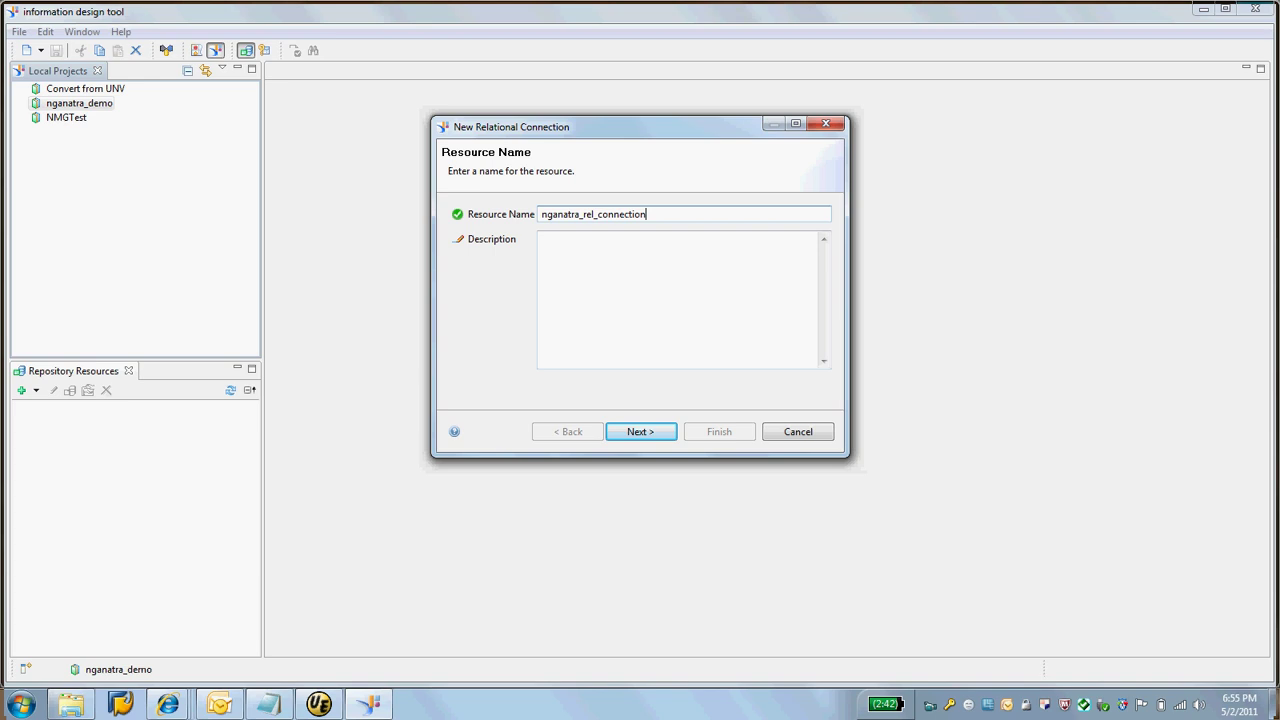
key("ctrl+a")
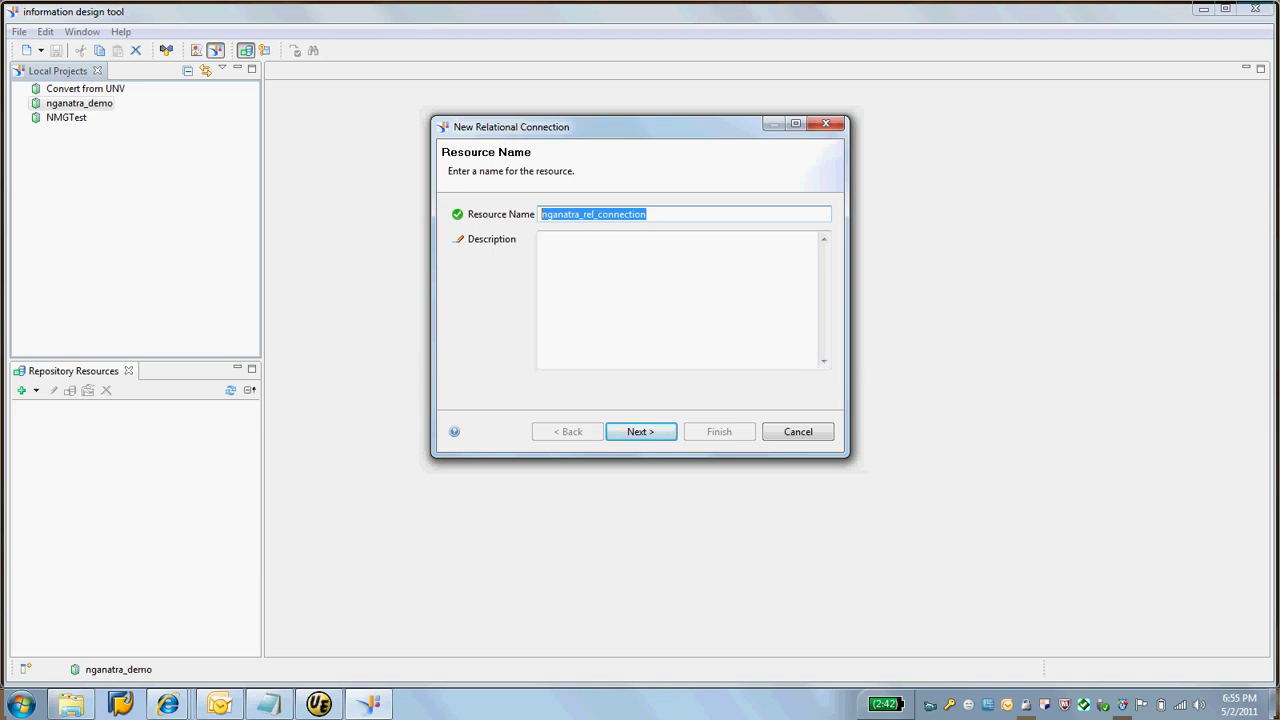
key("Return")
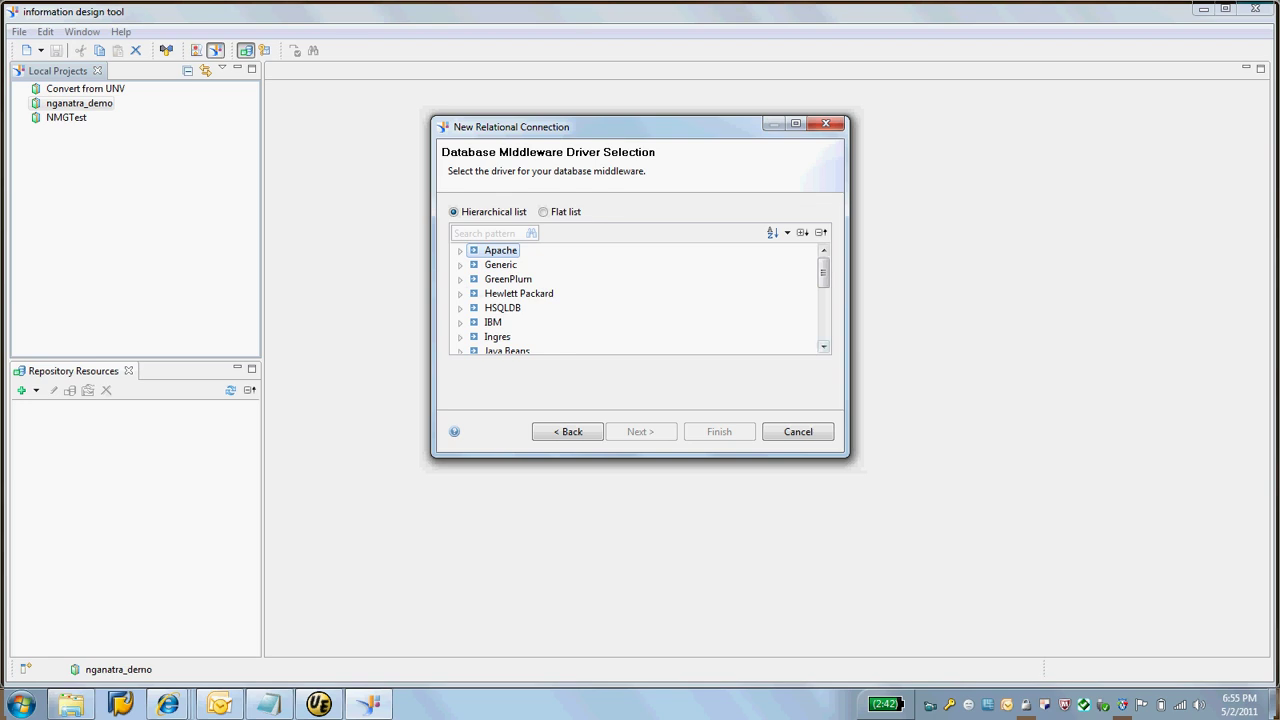
- Choose the Microsoft MS Access 2007 ODBC Drivers as the connection's database middleware driver
left_click(823, 346)
double_click(823, 346)
double_click(823, 346)
left_click(823, 346)
double_click(823, 346)
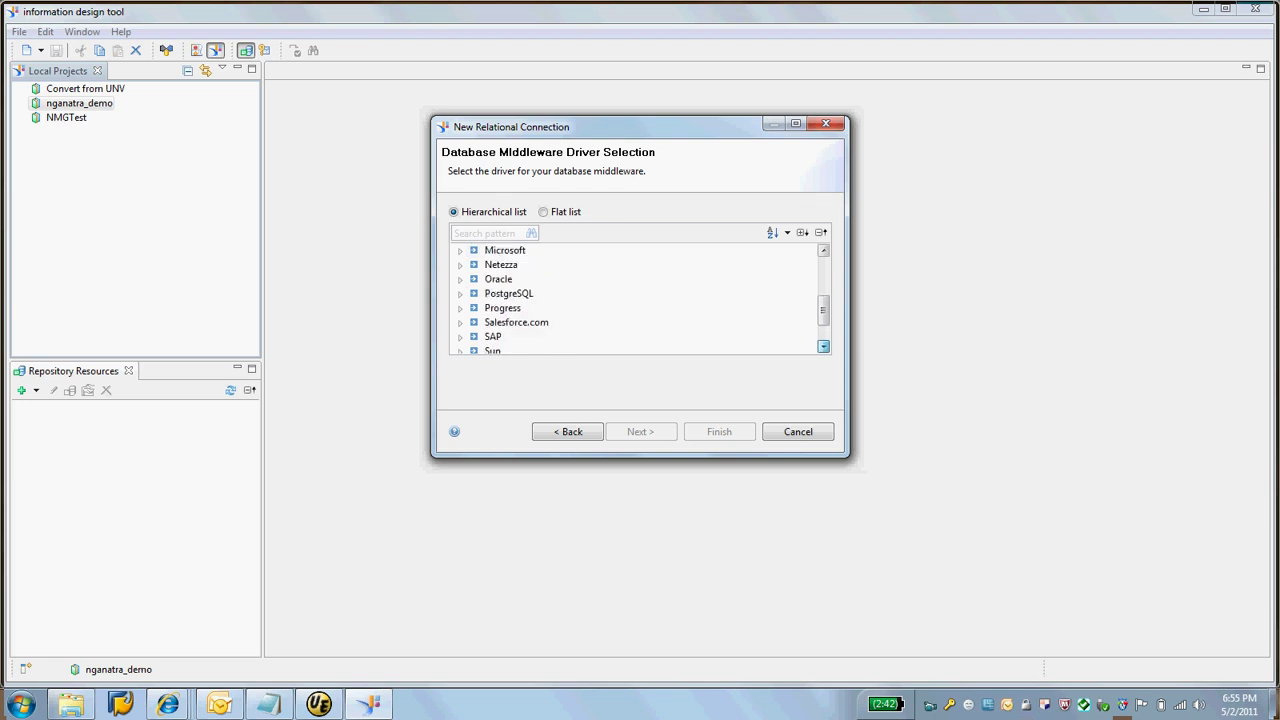
triple_click(823, 346)
scroll(636, 298, "up", 4)
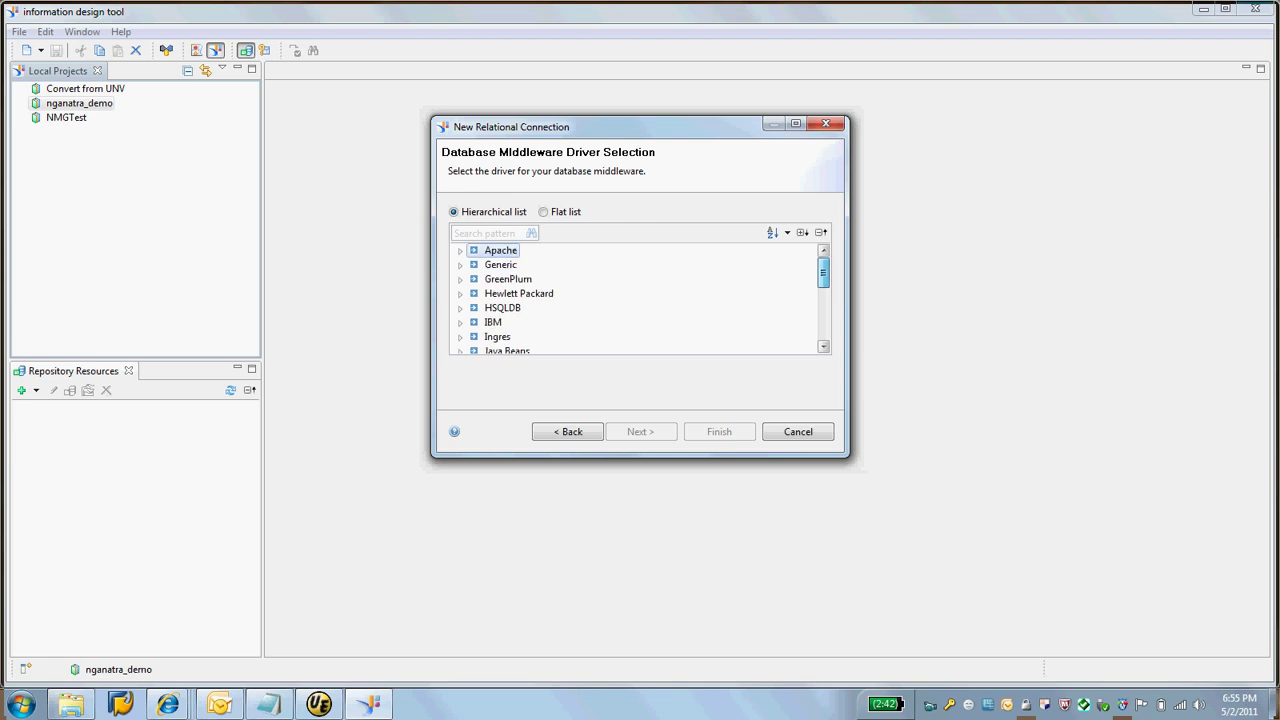
scroll(640, 298, "down", 2)
left_click_drag(823, 299, 823, 304)
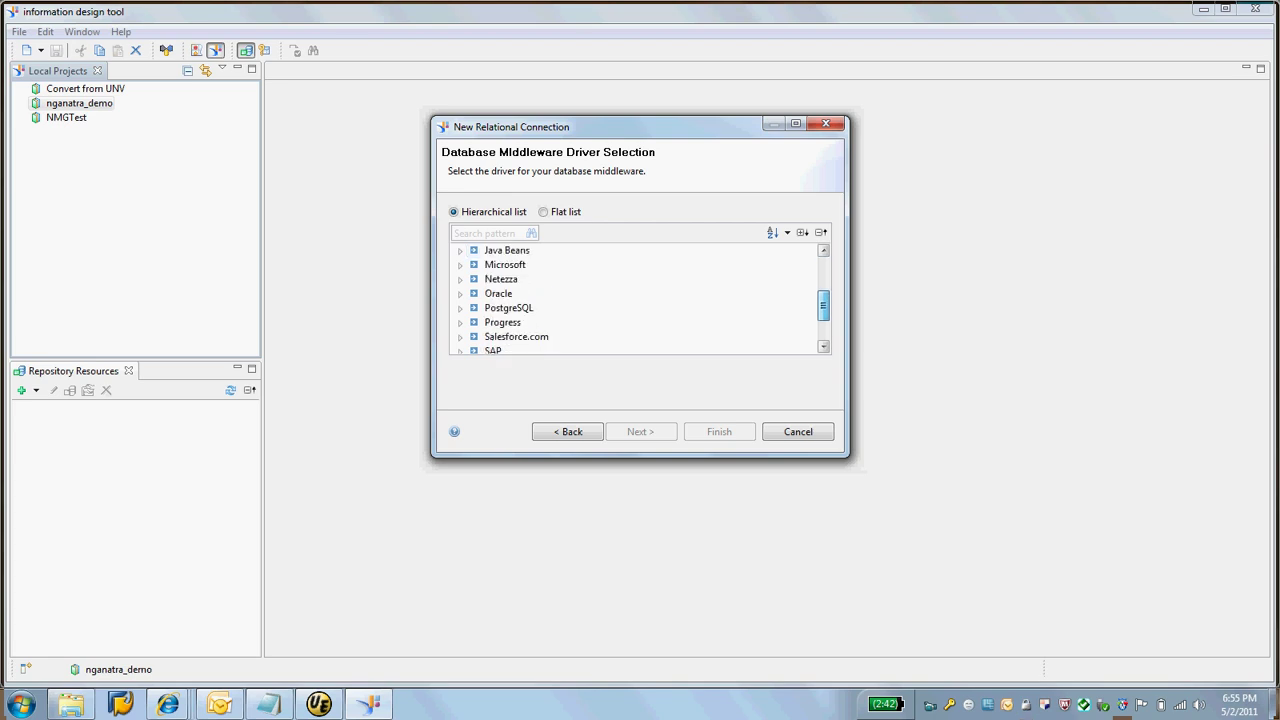
left_click(460, 265)
left_click(532, 308)
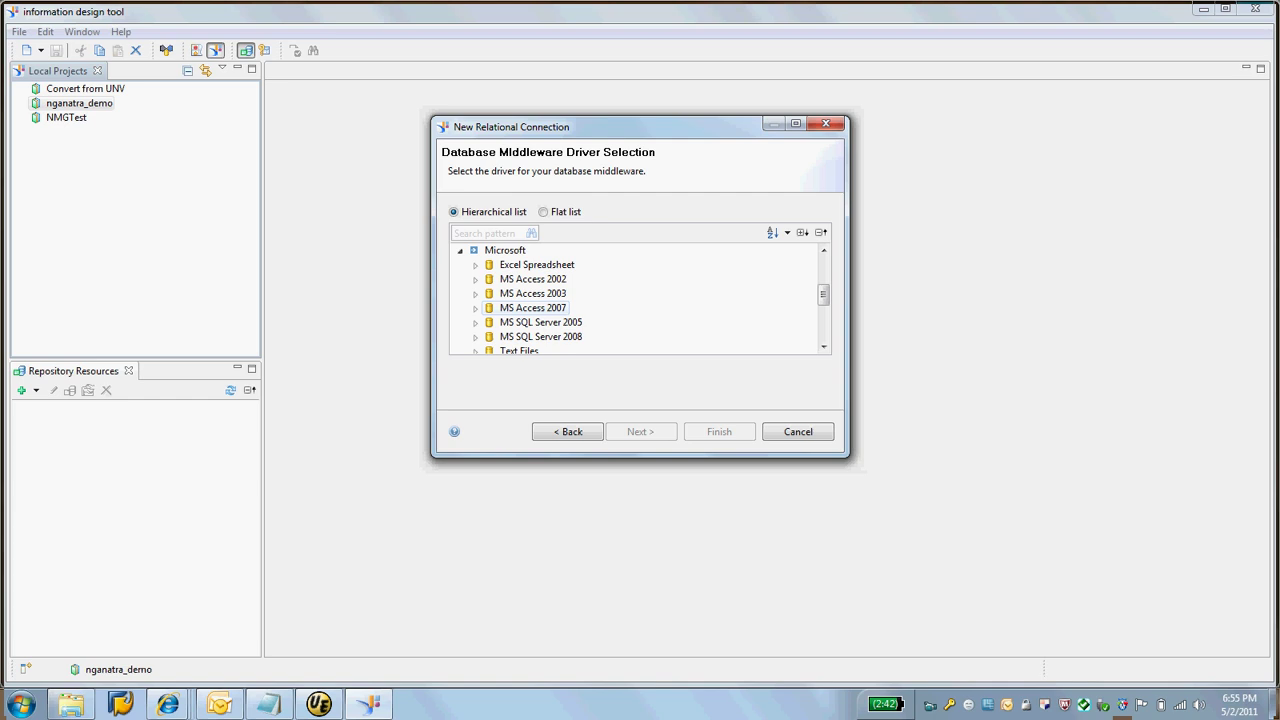
left_click(532, 308)
left_click(475, 308)
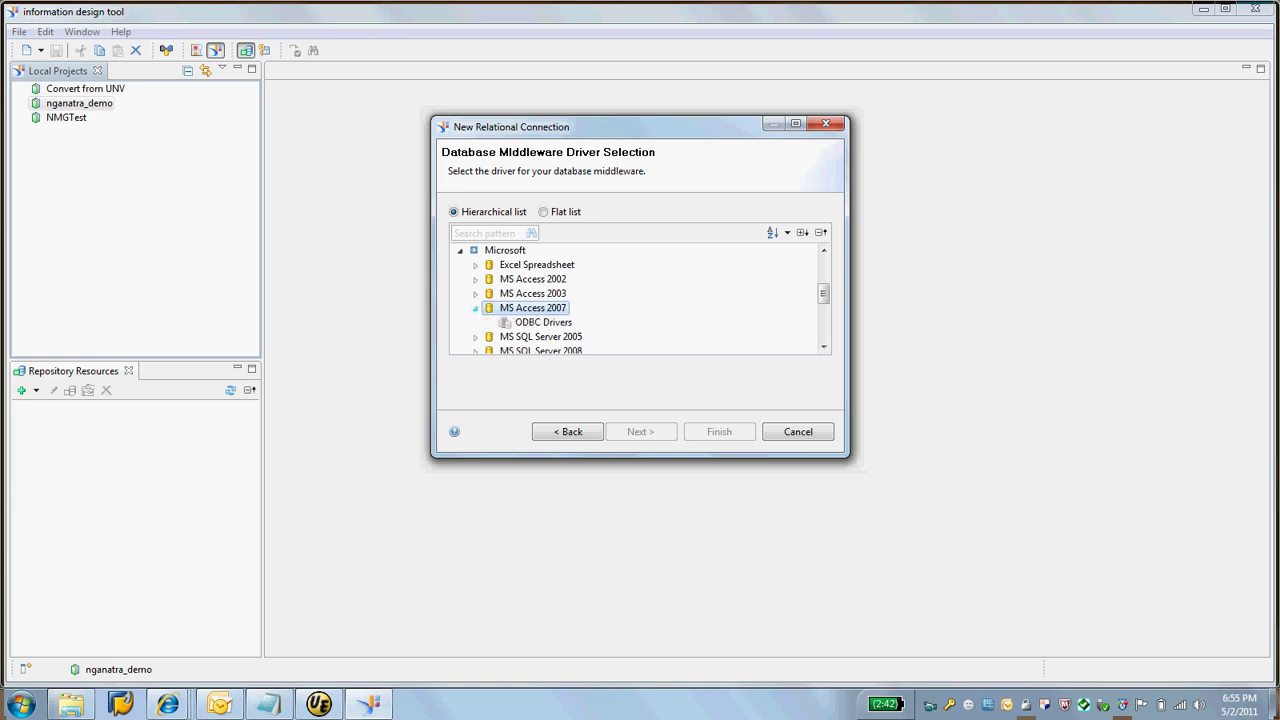
left_click(543, 322)
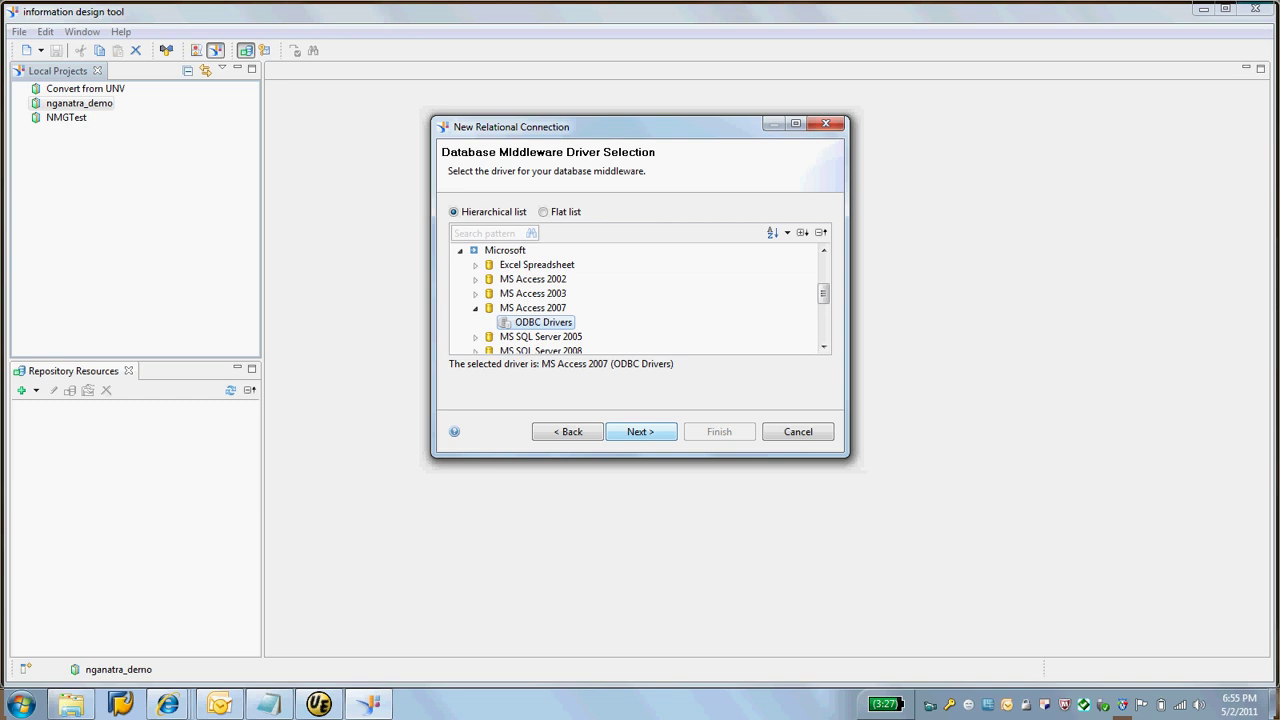
left_click(634, 432)
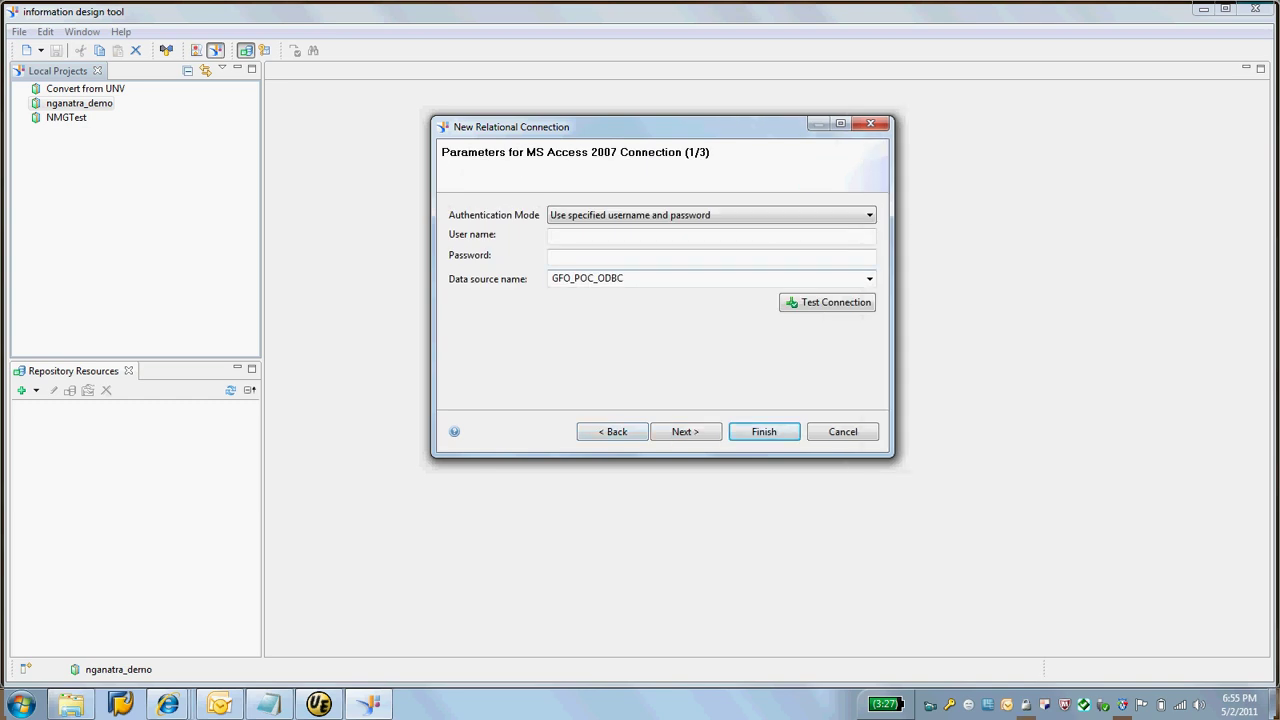
- Finish the connection with the GFO_POC_ODBC data source and default pool parameters, and test it
double_click(588, 279)
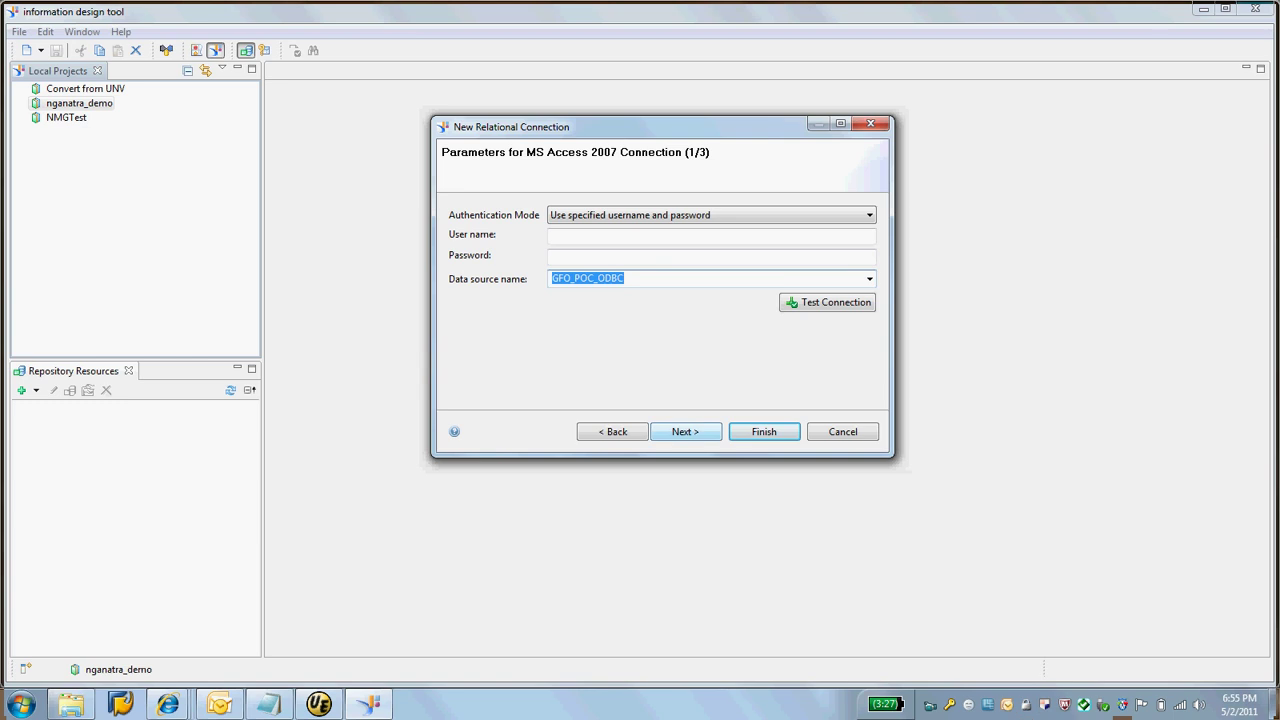
left_click(685, 431)
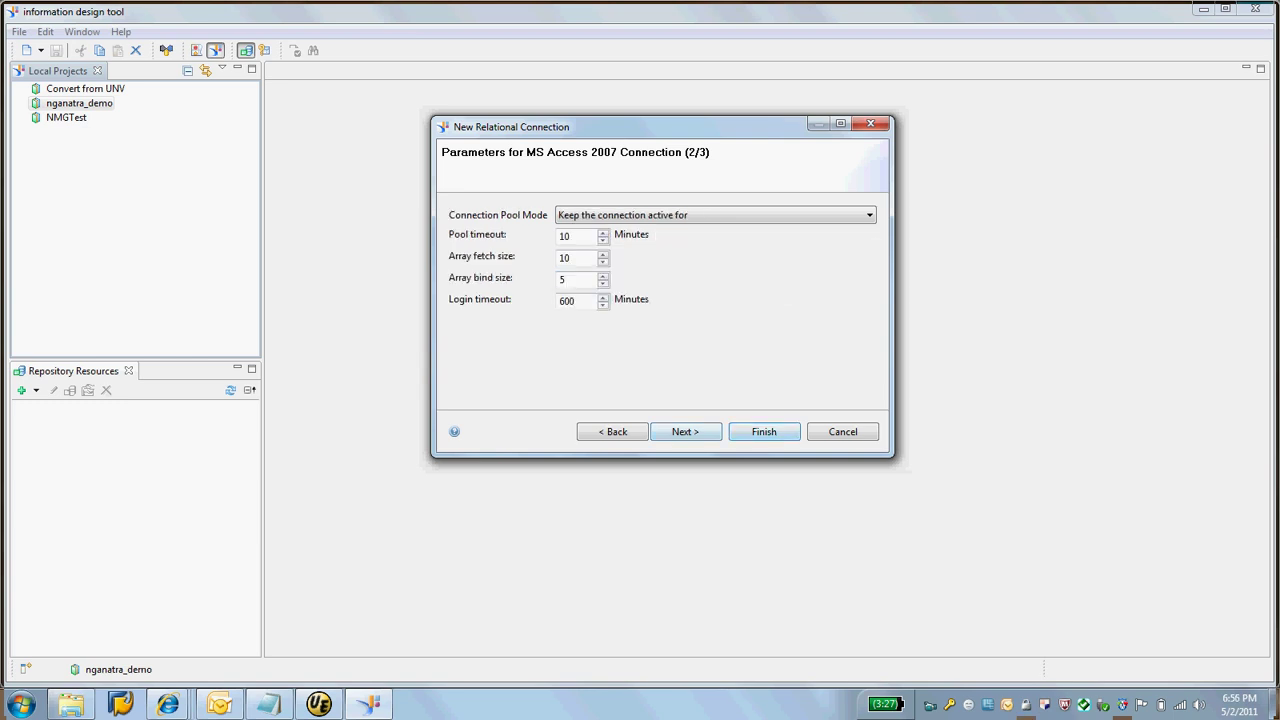
left_click(764, 431)
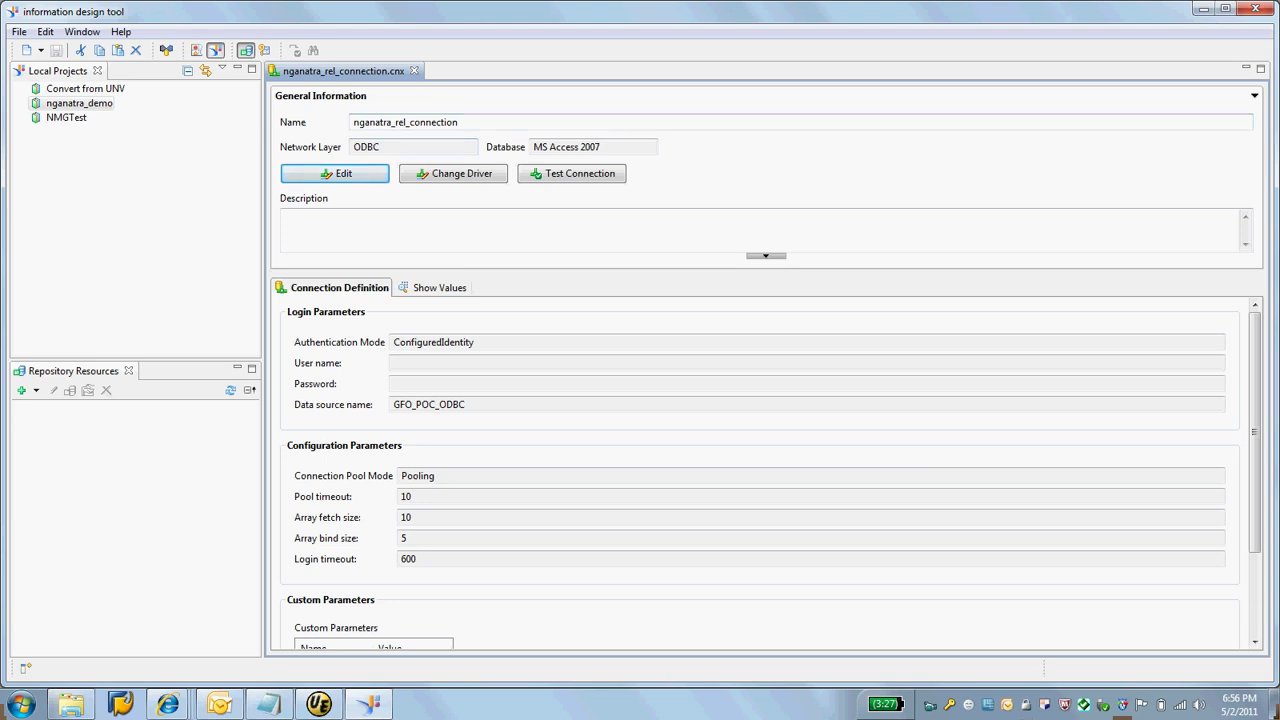
left_click(571, 173)
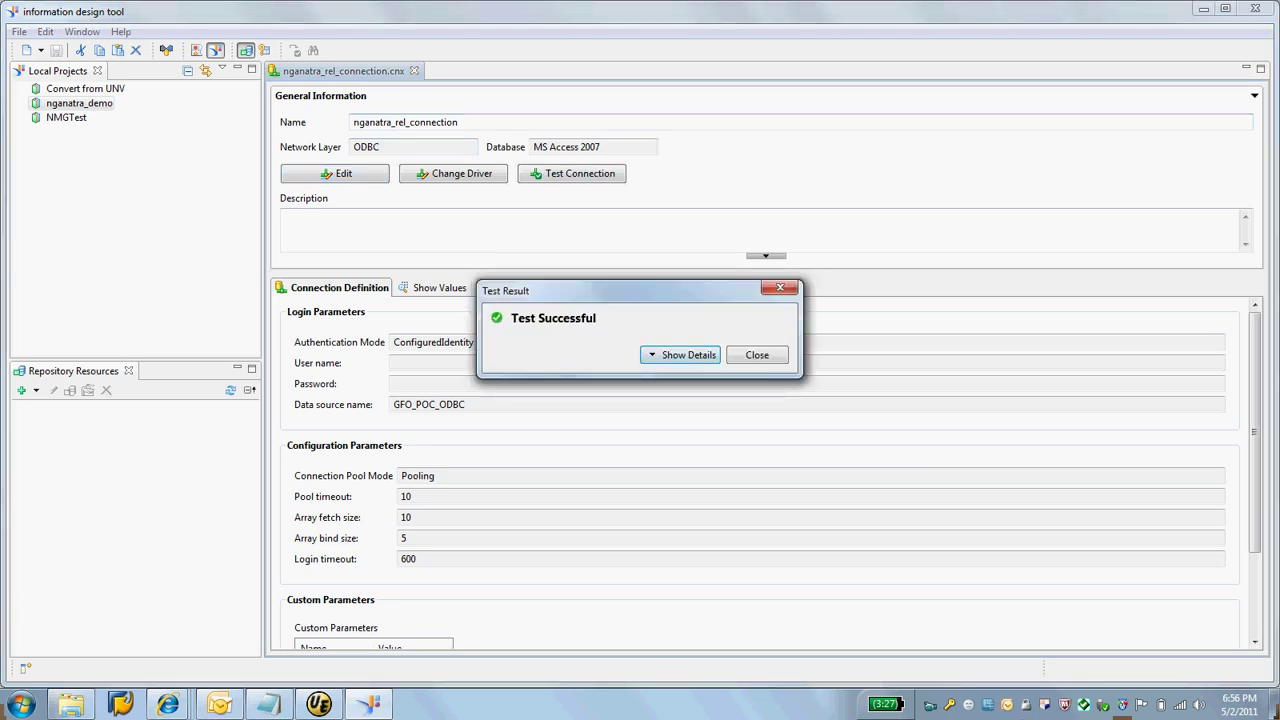
left_click(757, 355)
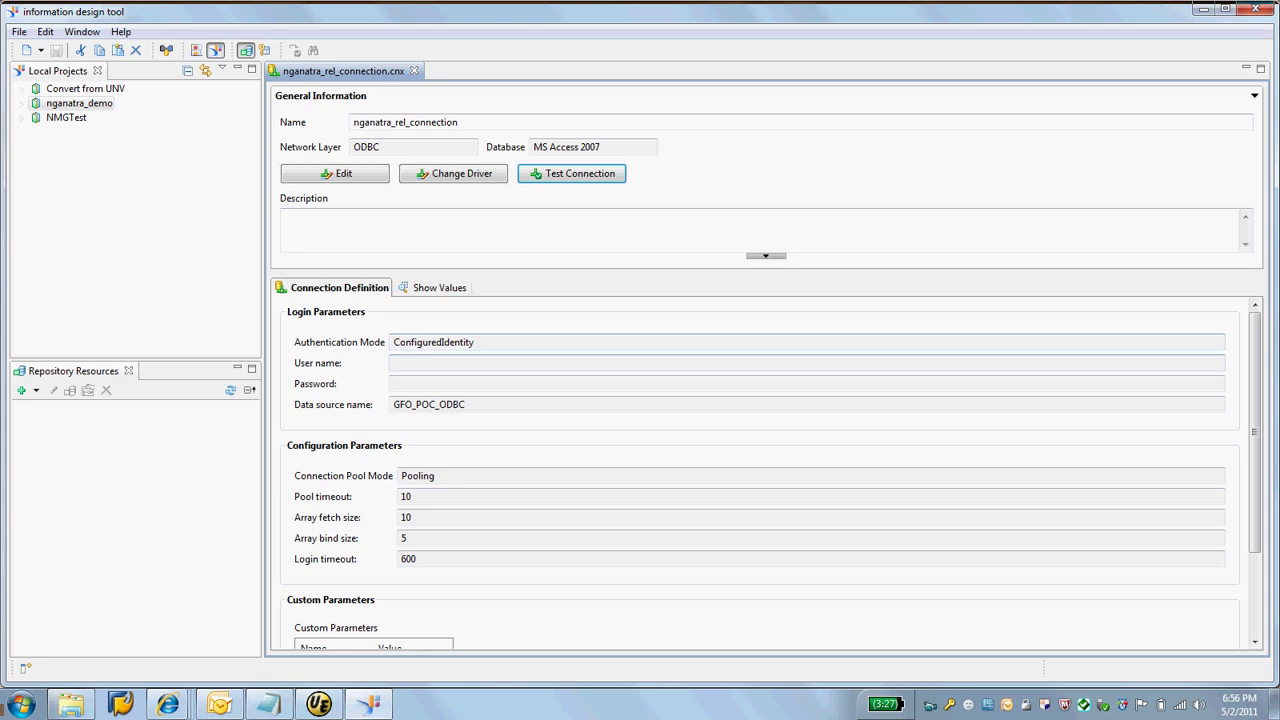
- Close the local projects Convert from UNV and NMGTest
right_click(52, 89)
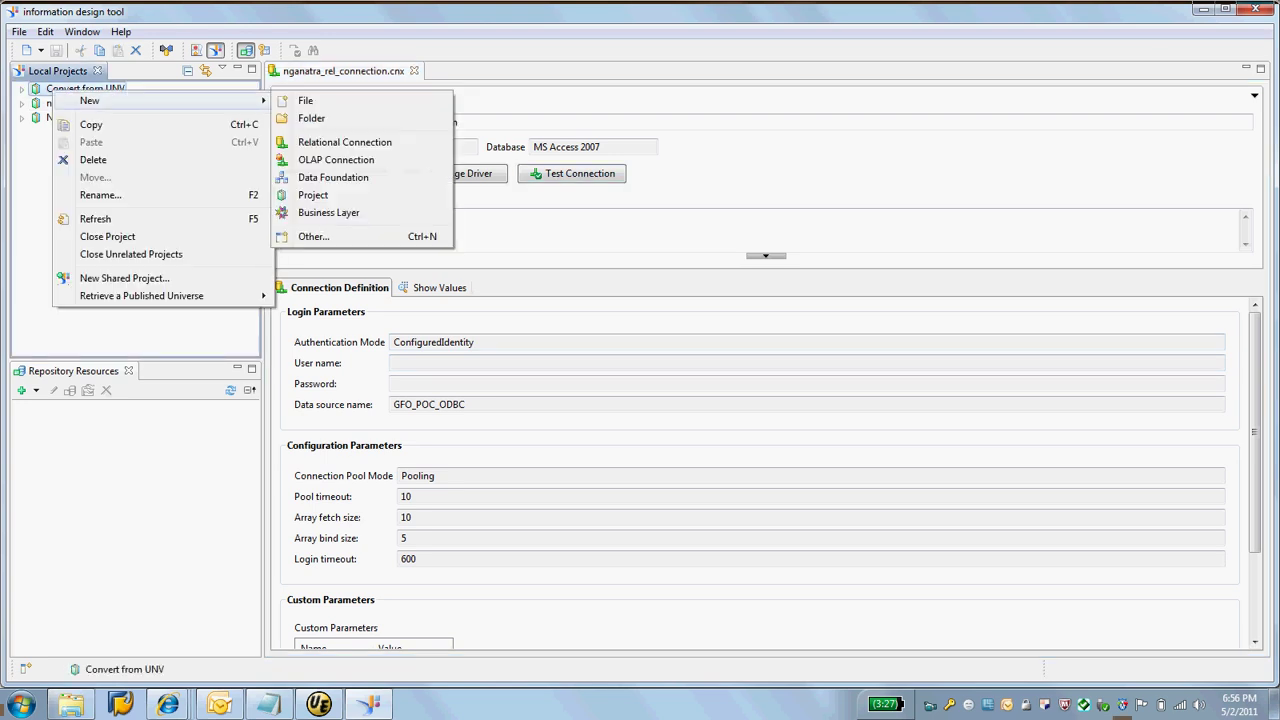
left_click(108, 237)
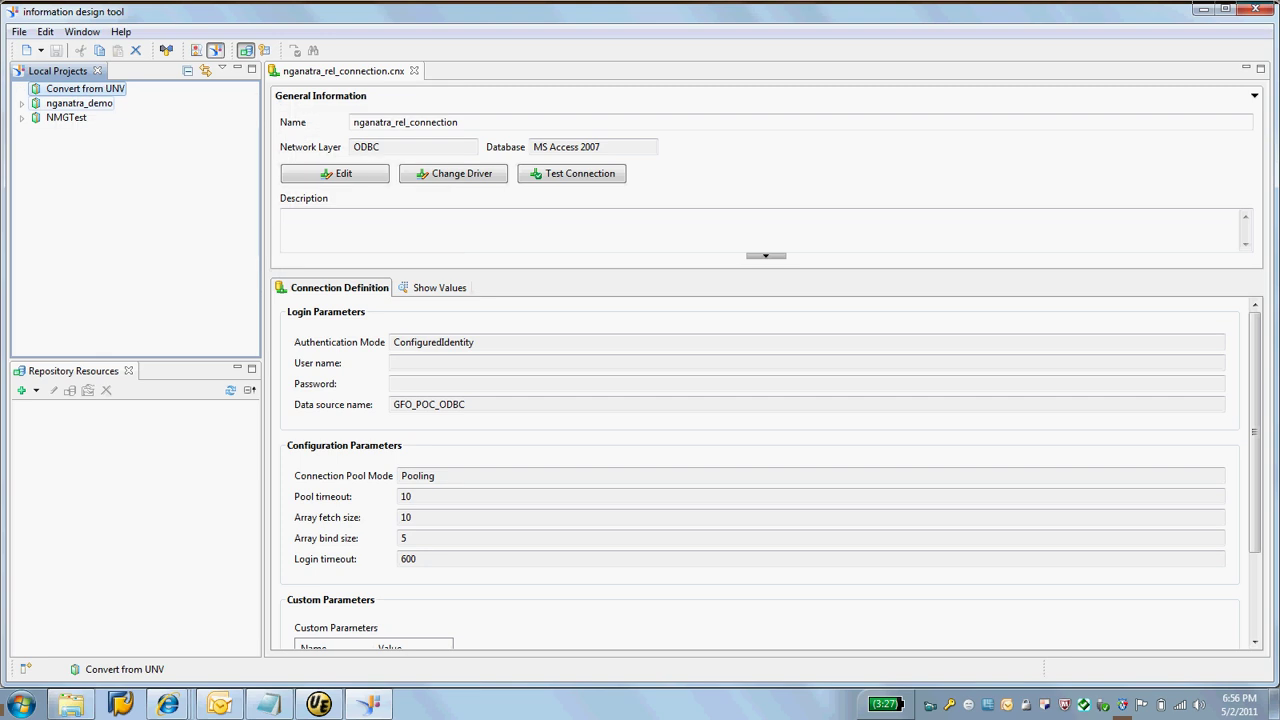
left_click(64, 117)
right_click(64, 117)
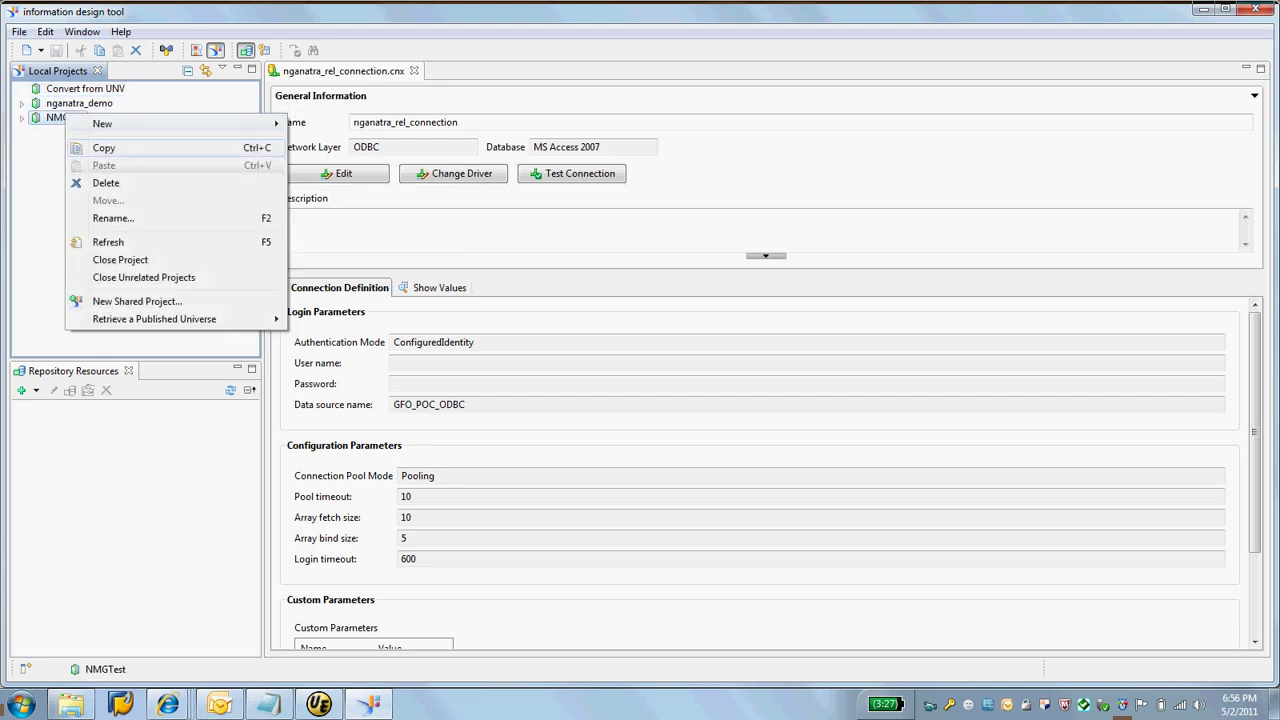
left_click(120, 260)
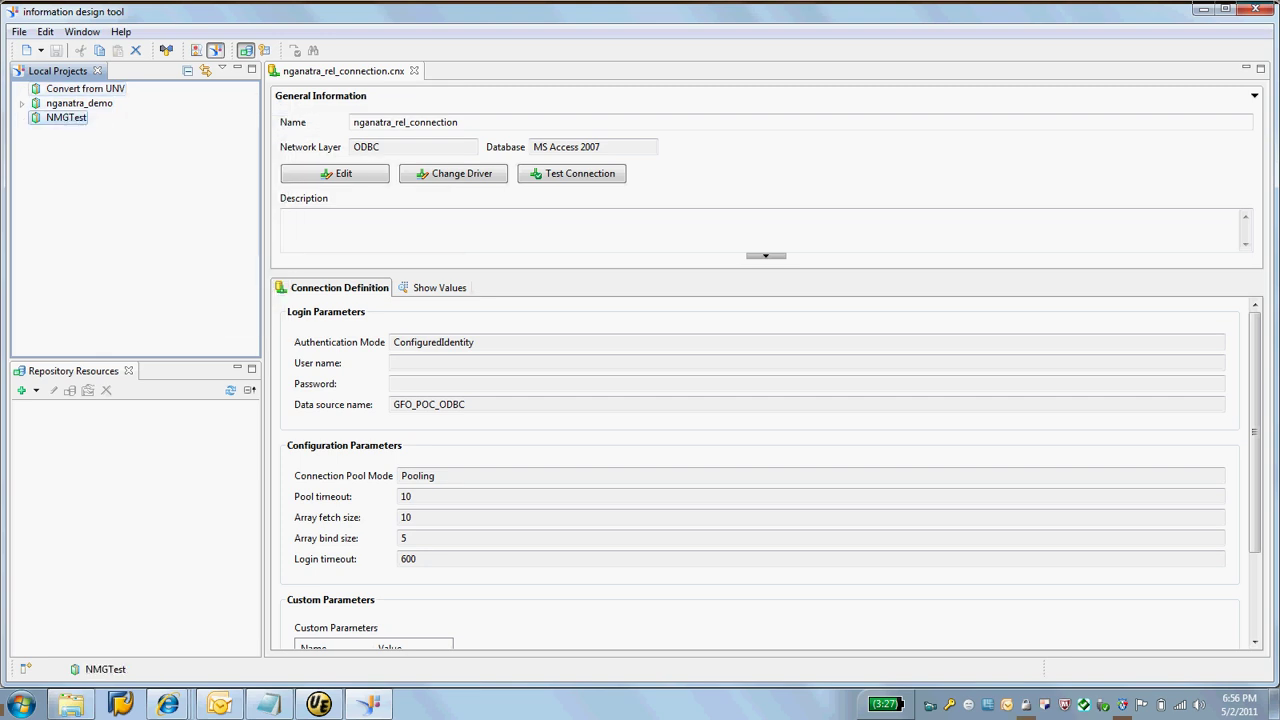
- Start a new data foundation in the demo project, named with the author's user name plus _data_foundation
left_click(79, 103)
left_click(22, 104)
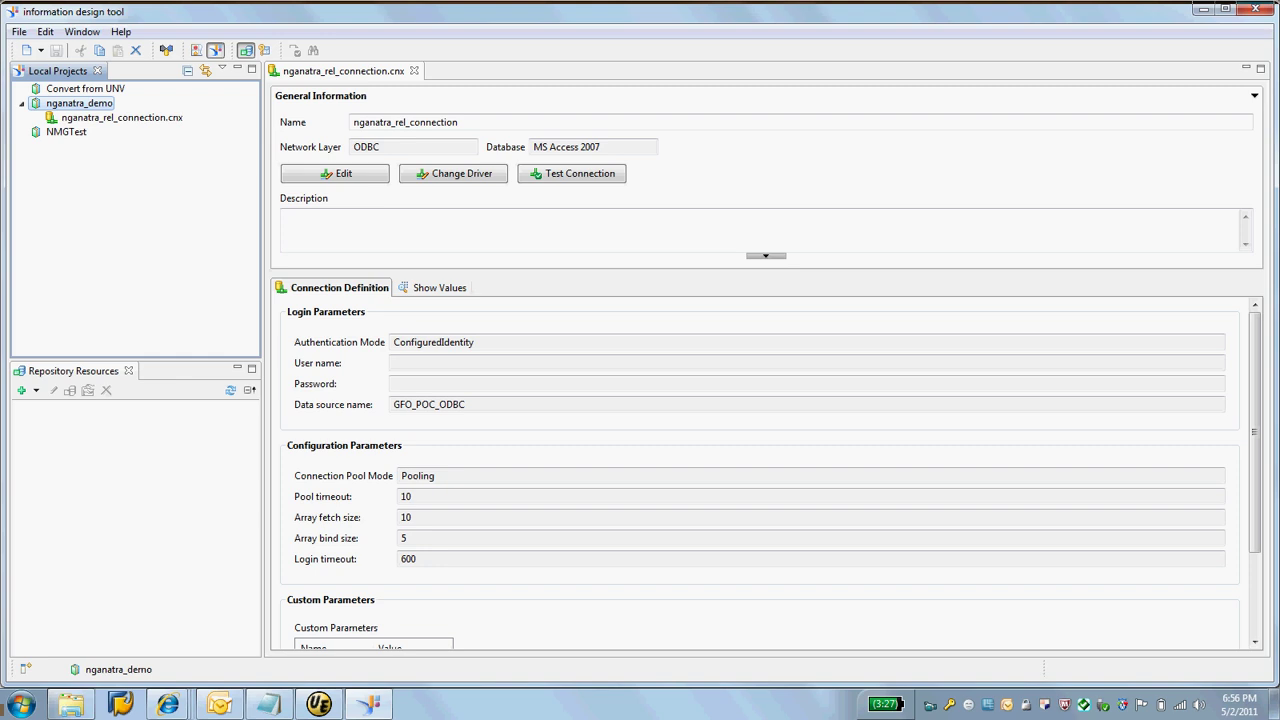
right_click(66, 104)
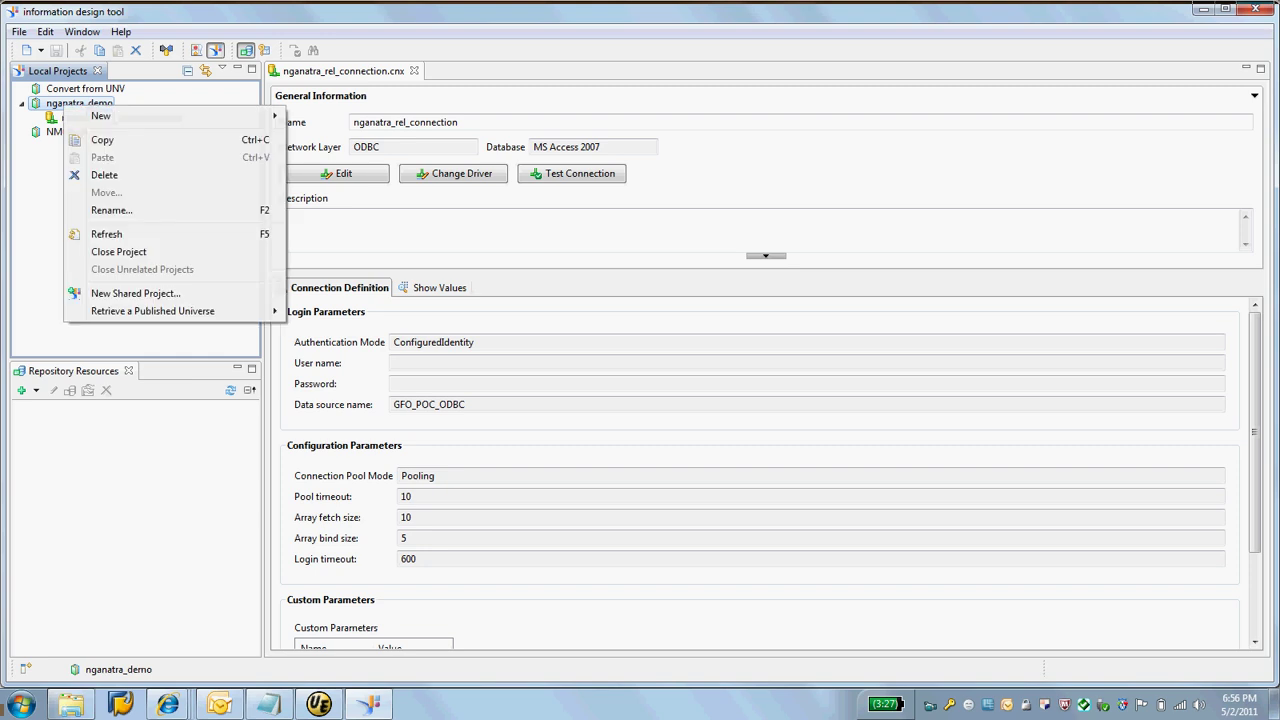
mouse_move(100, 116)
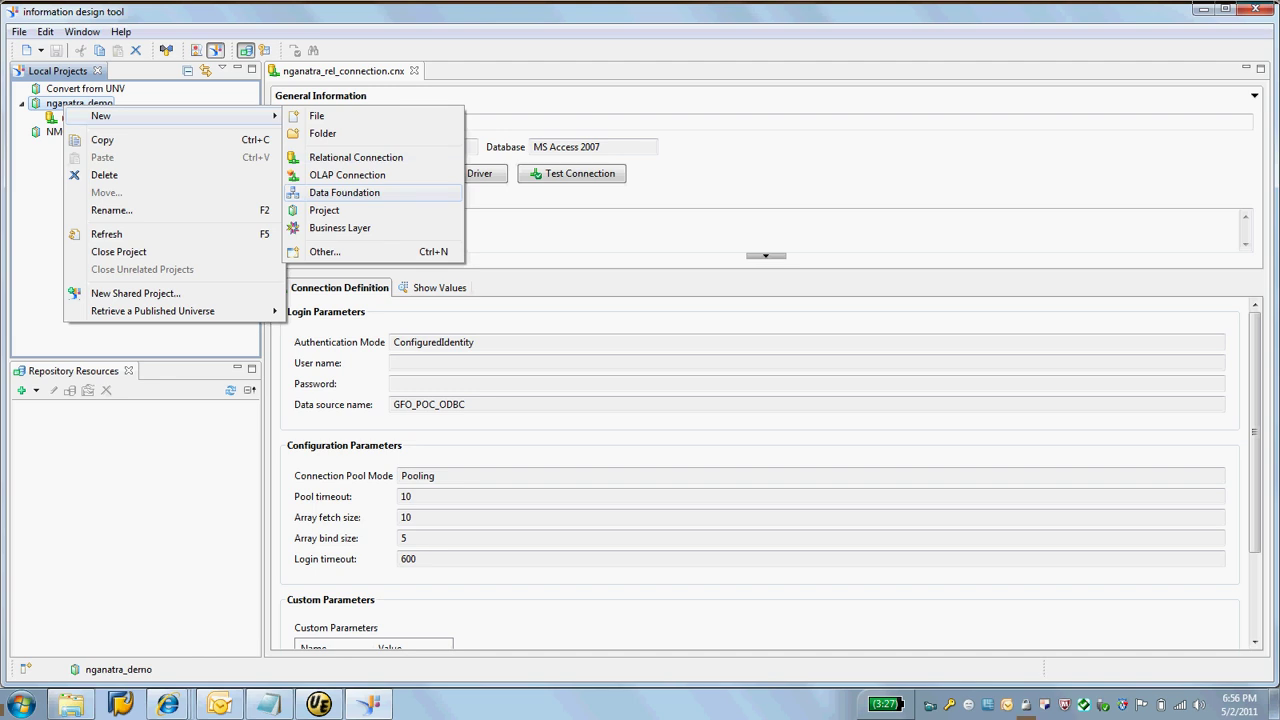
key("Return")
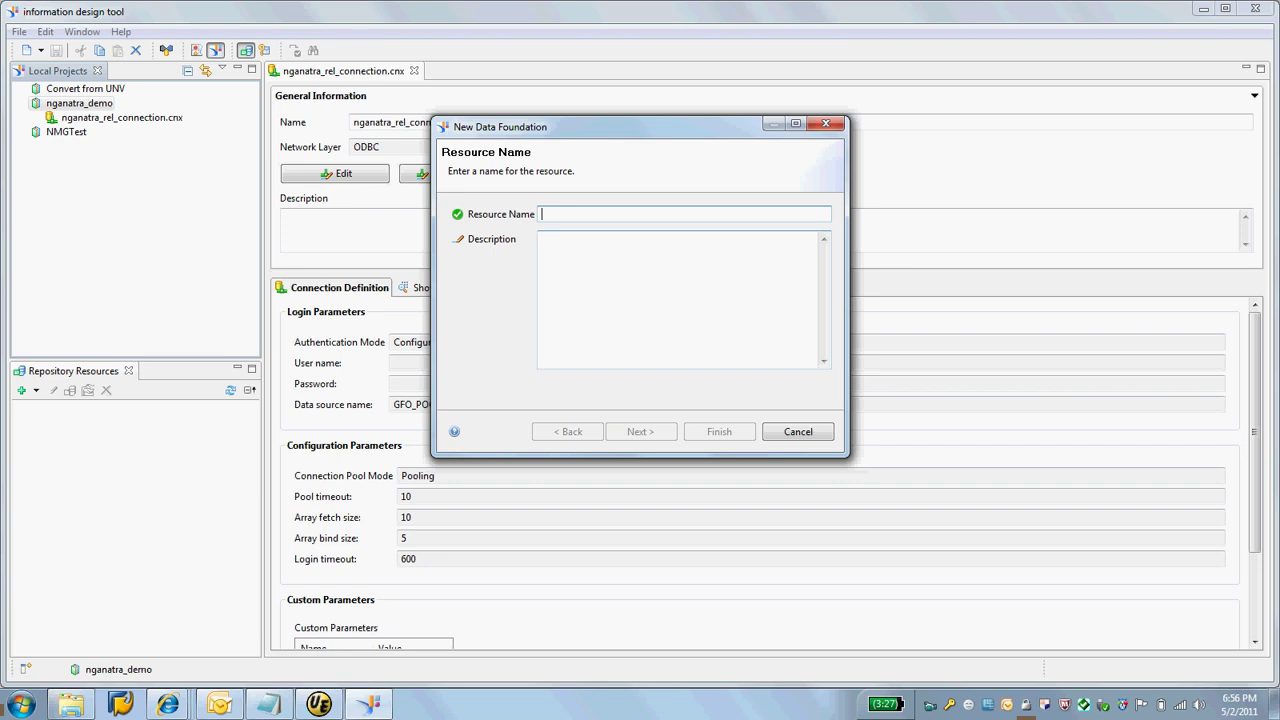
type("nganatra")
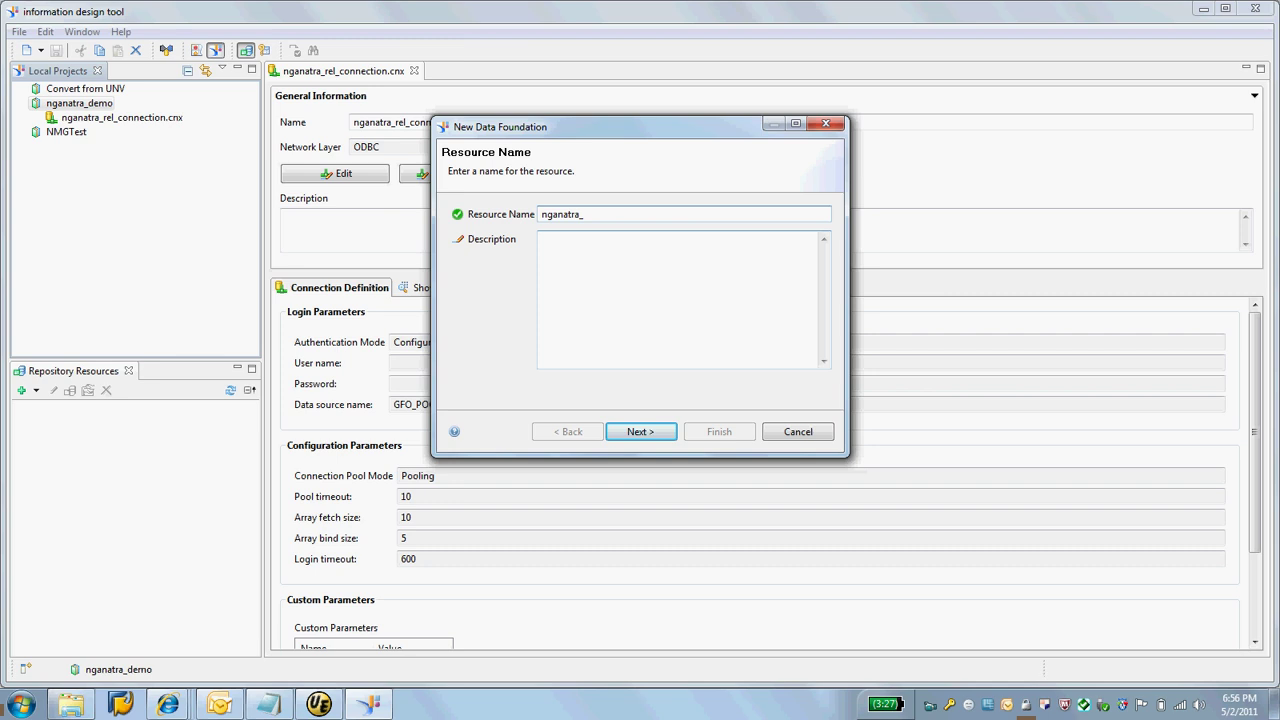
type("_data_foundation")
key("Return")
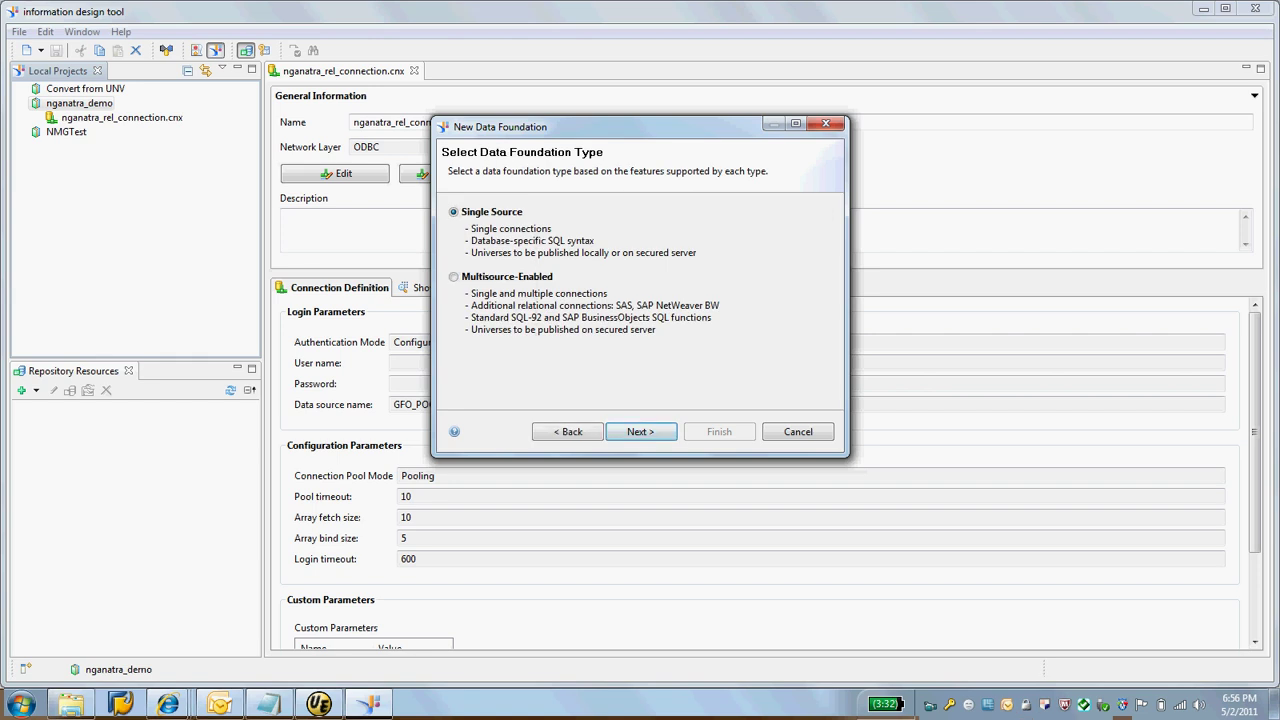
- Finish the data foundation as single source, based on the demo project's local relational connection
left_click(454, 277)
left_click(640, 431)
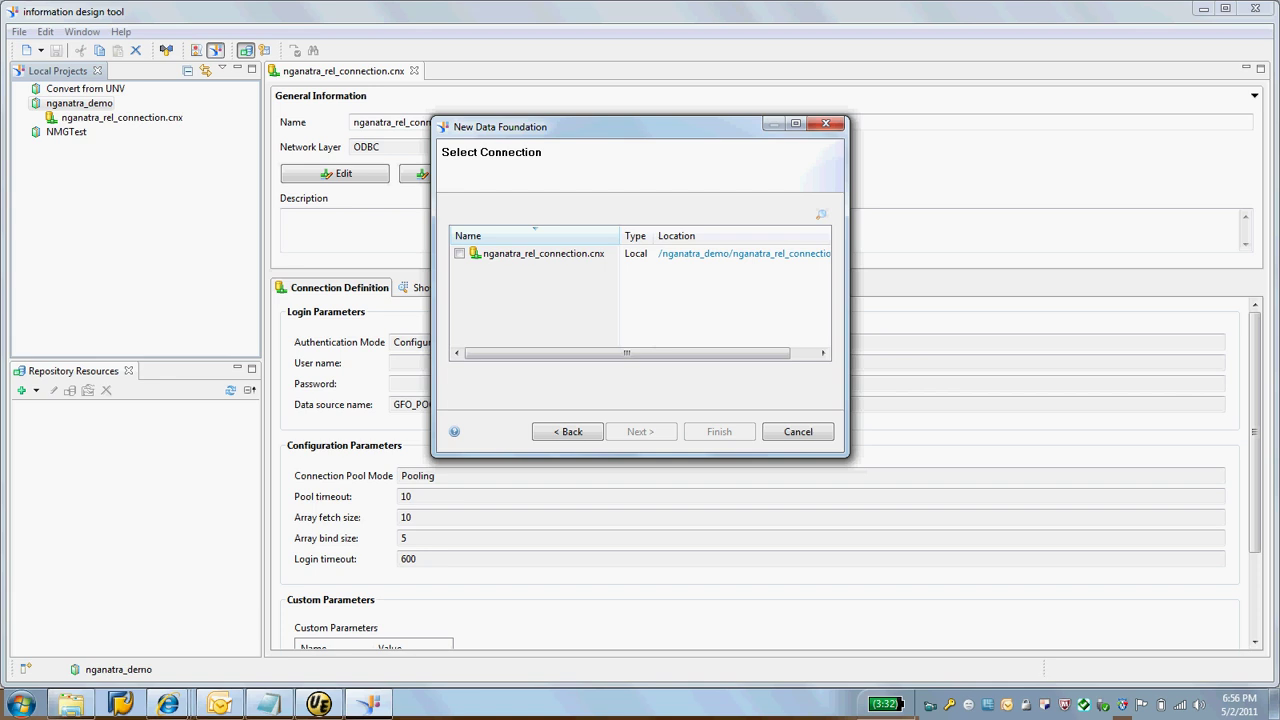
left_click(460, 254)
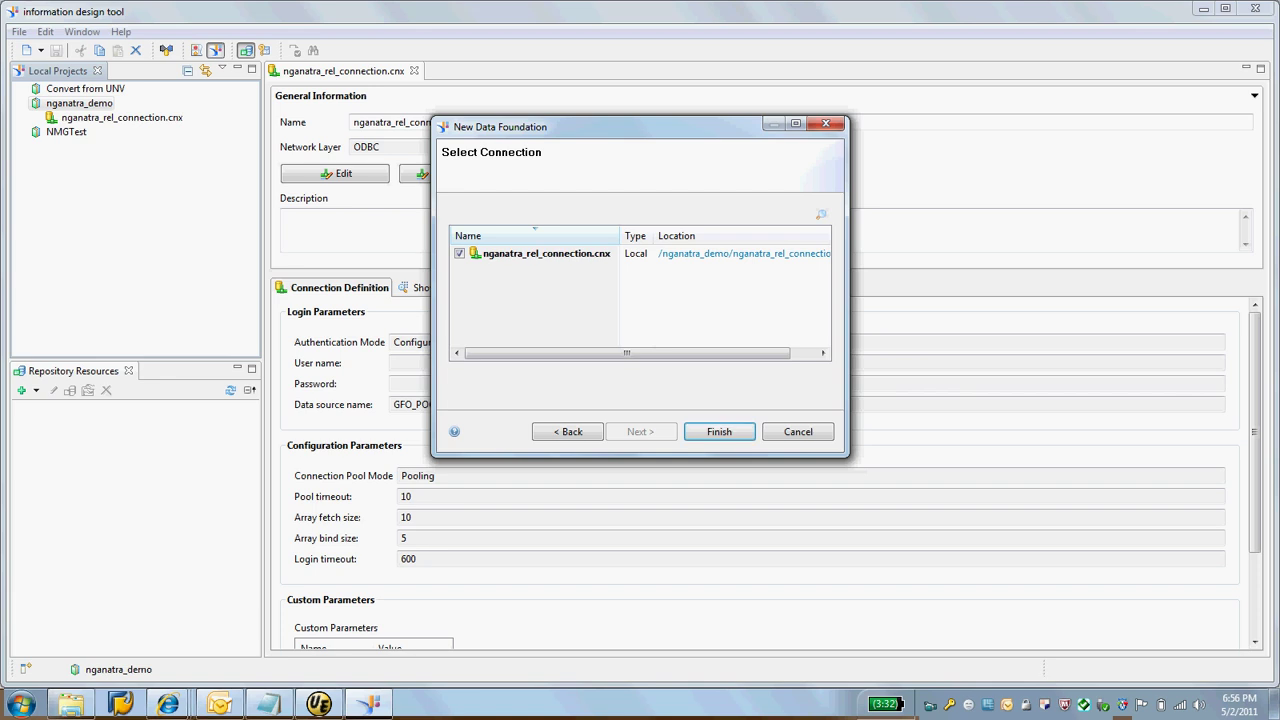
left_click(719, 431)
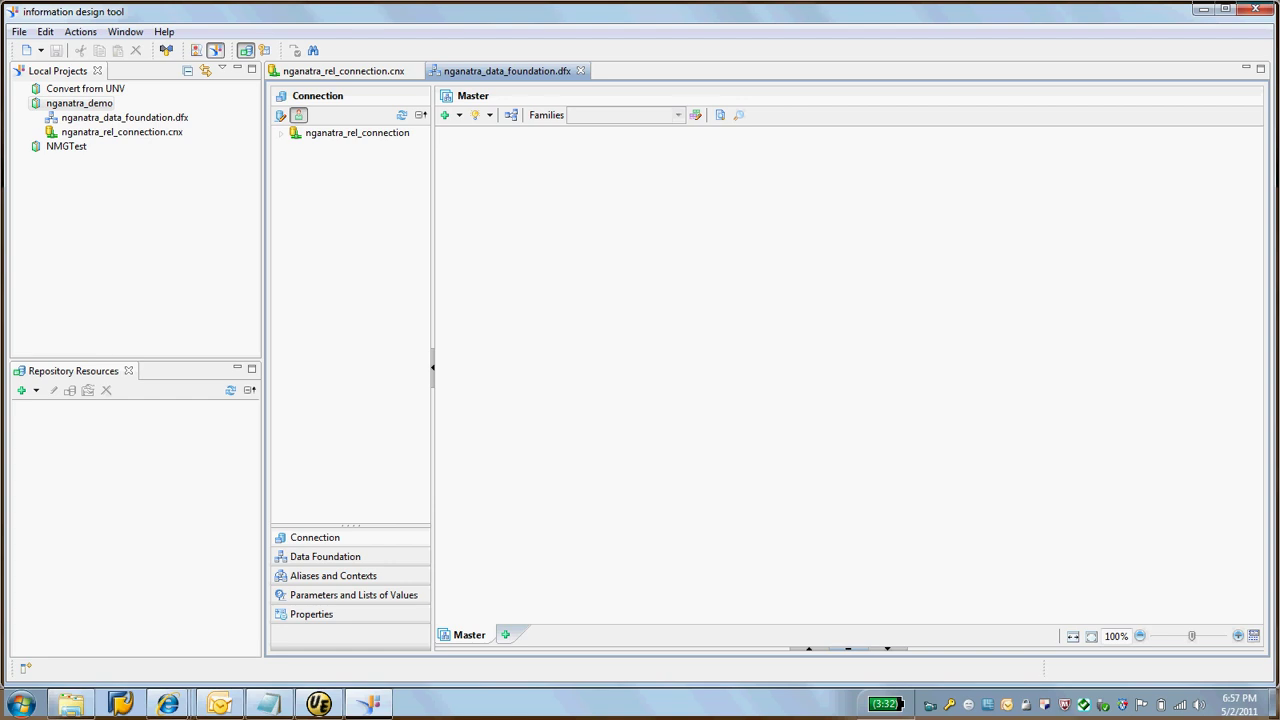
left_click(325, 557)
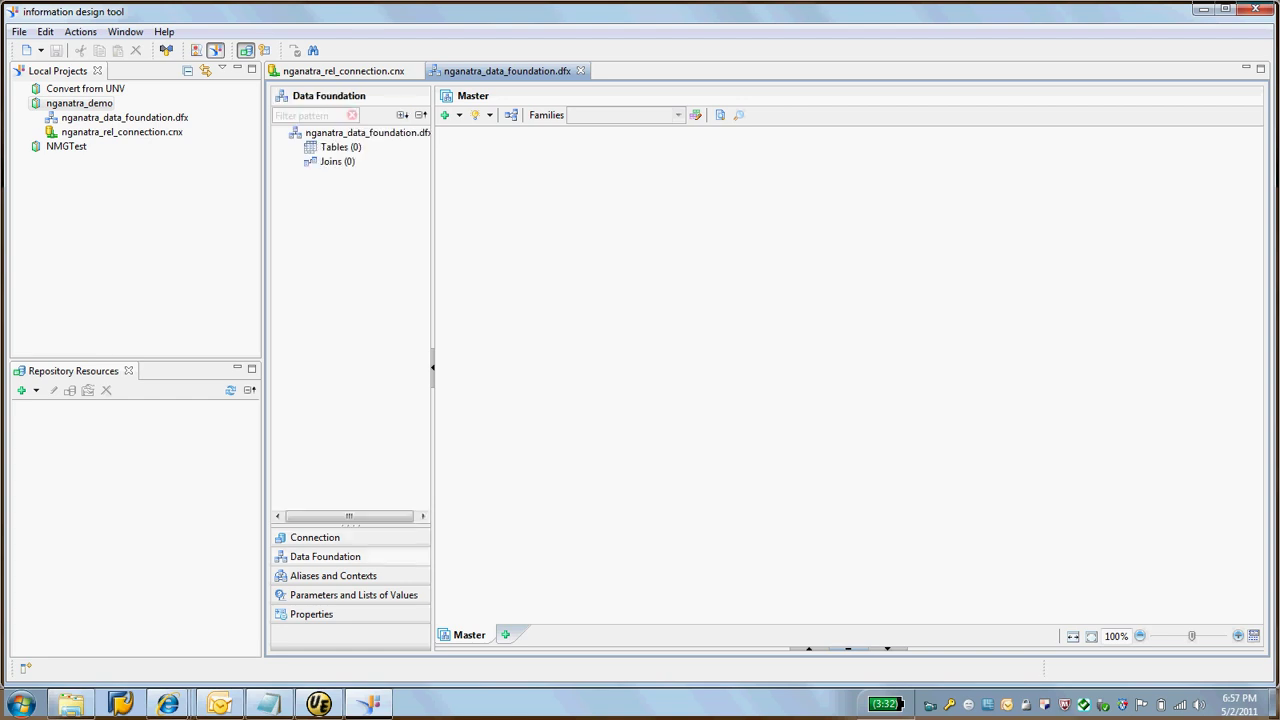
left_click(340, 147)
right_click(533, 180)
mouse_move(572, 190)
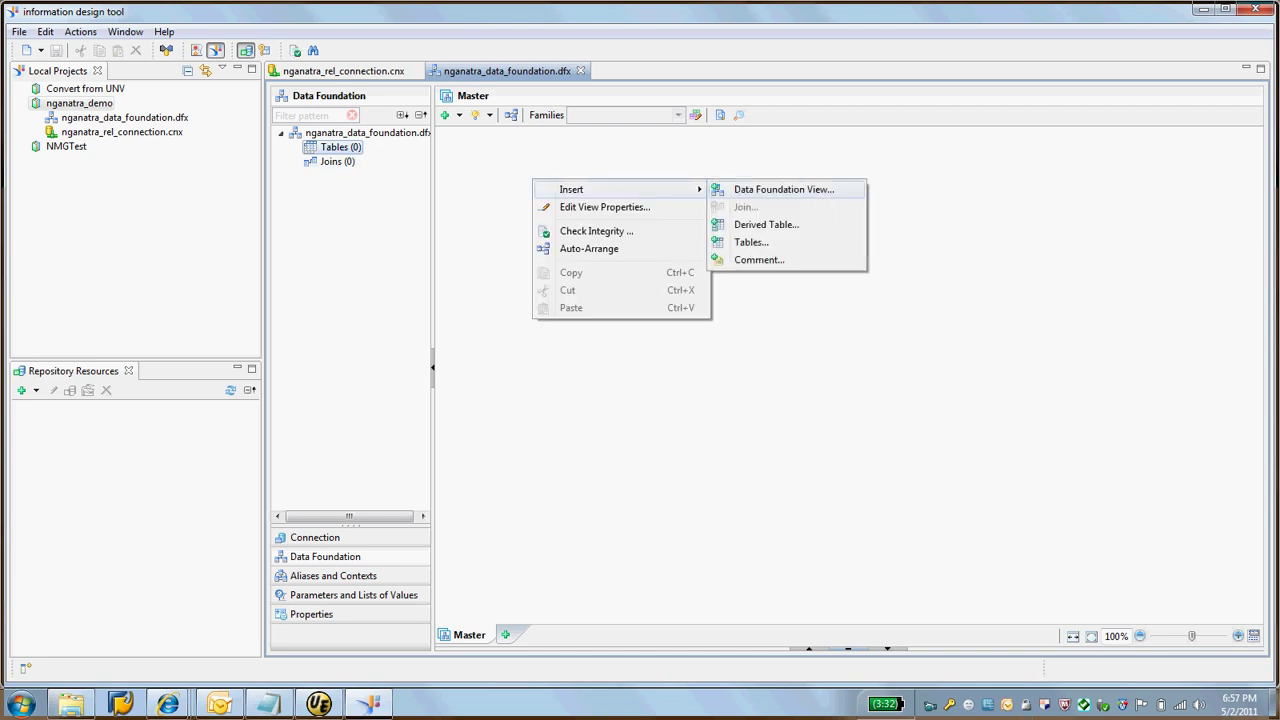
left_click(784, 189)
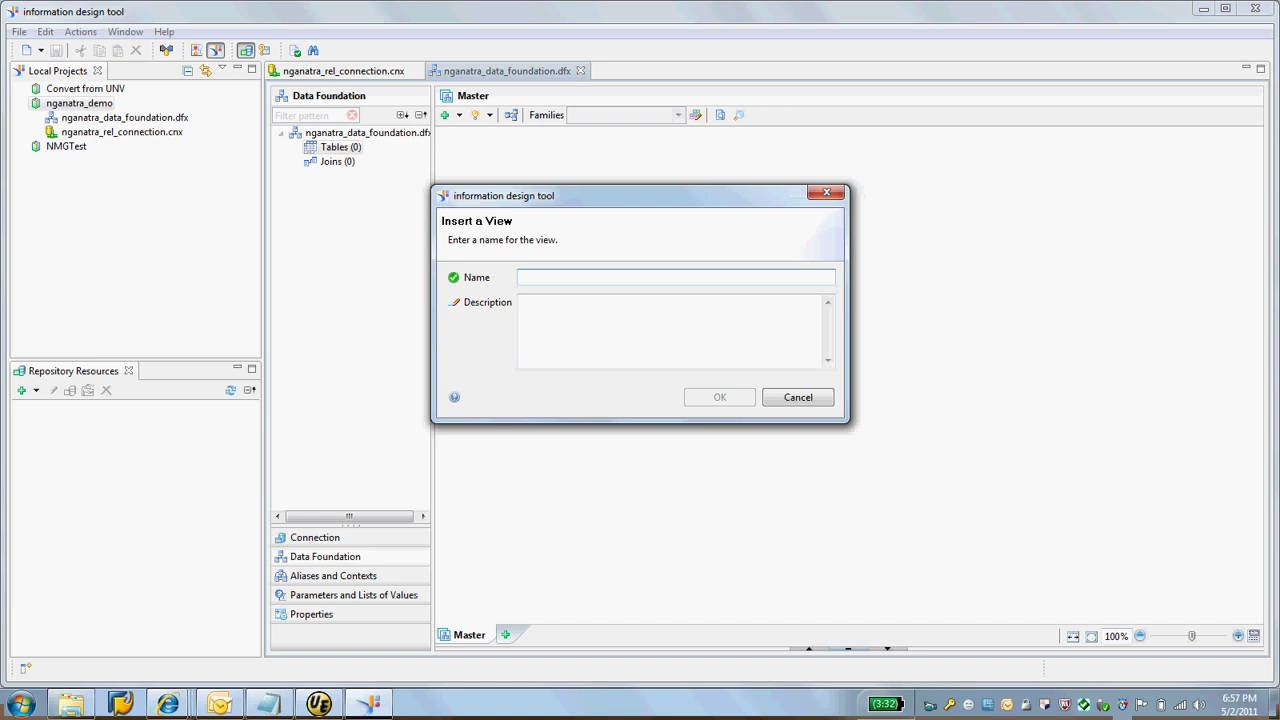
key("Escape")
- Insert the GFO_POC table from C:\TEST\GFO_POC1 into the data foundation's Master view and save the data foundation
right_click(676, 212)
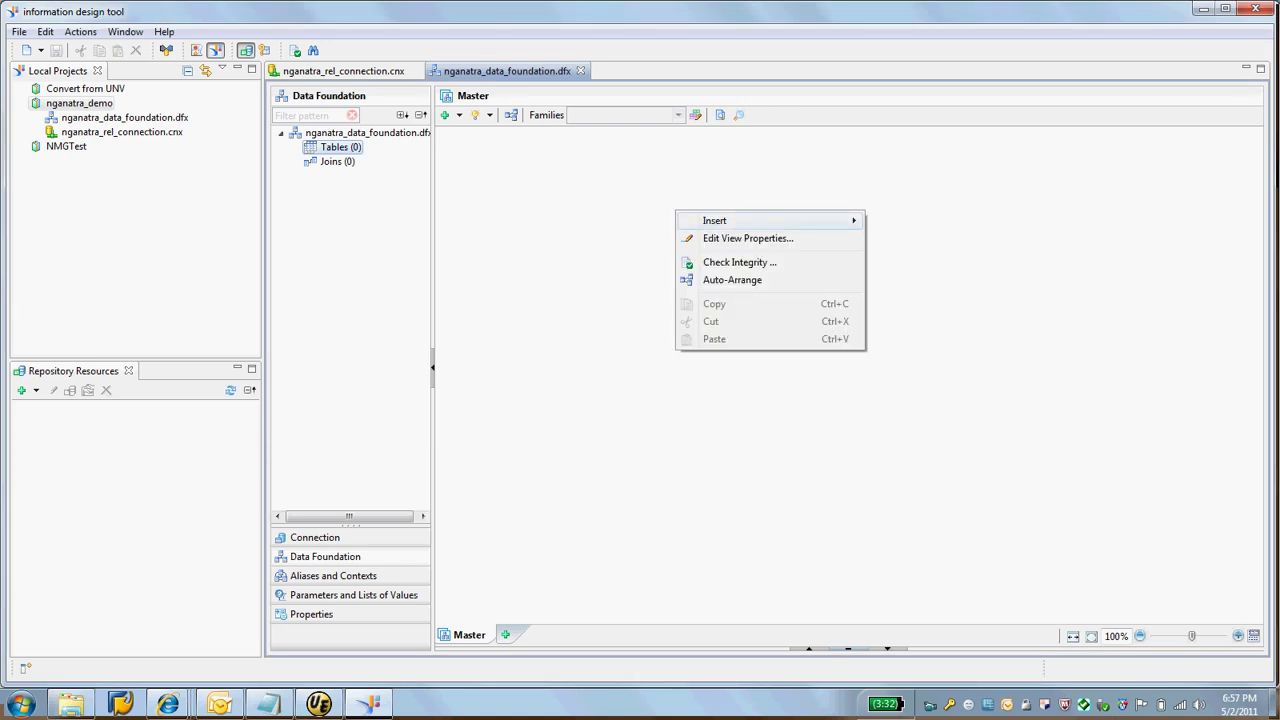
mouse_move(760, 220)
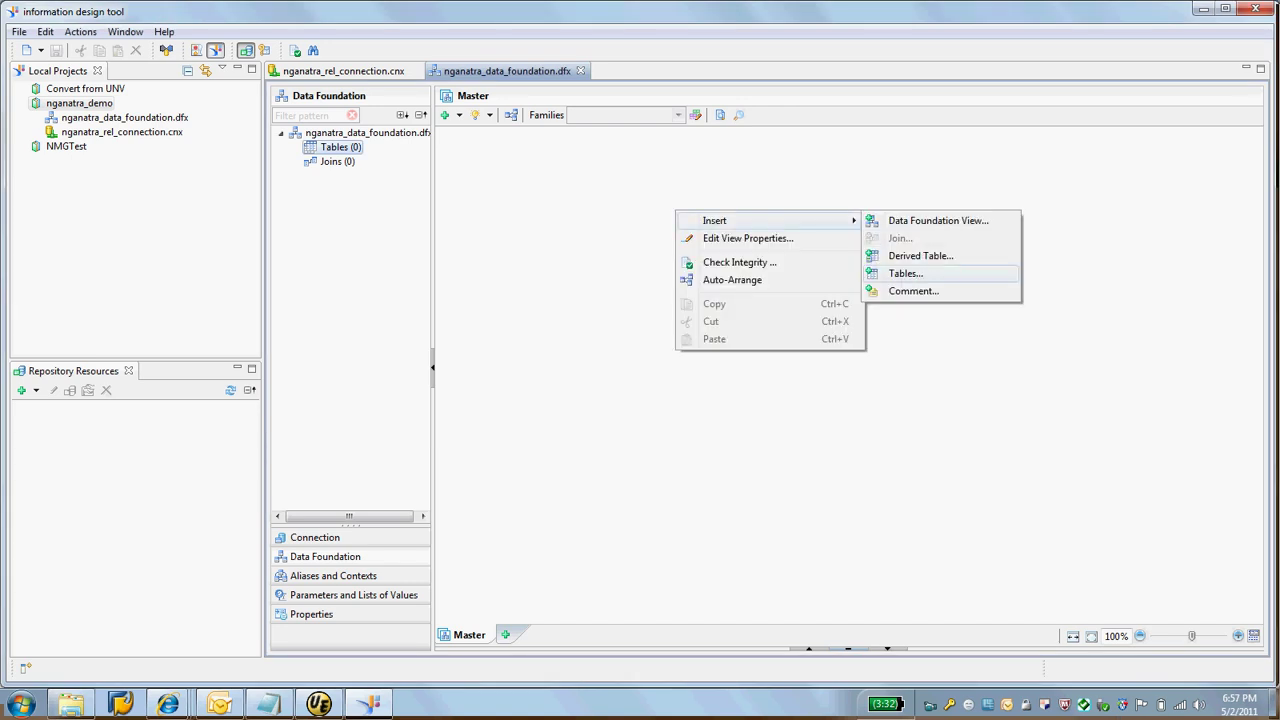
left_click(905, 273)
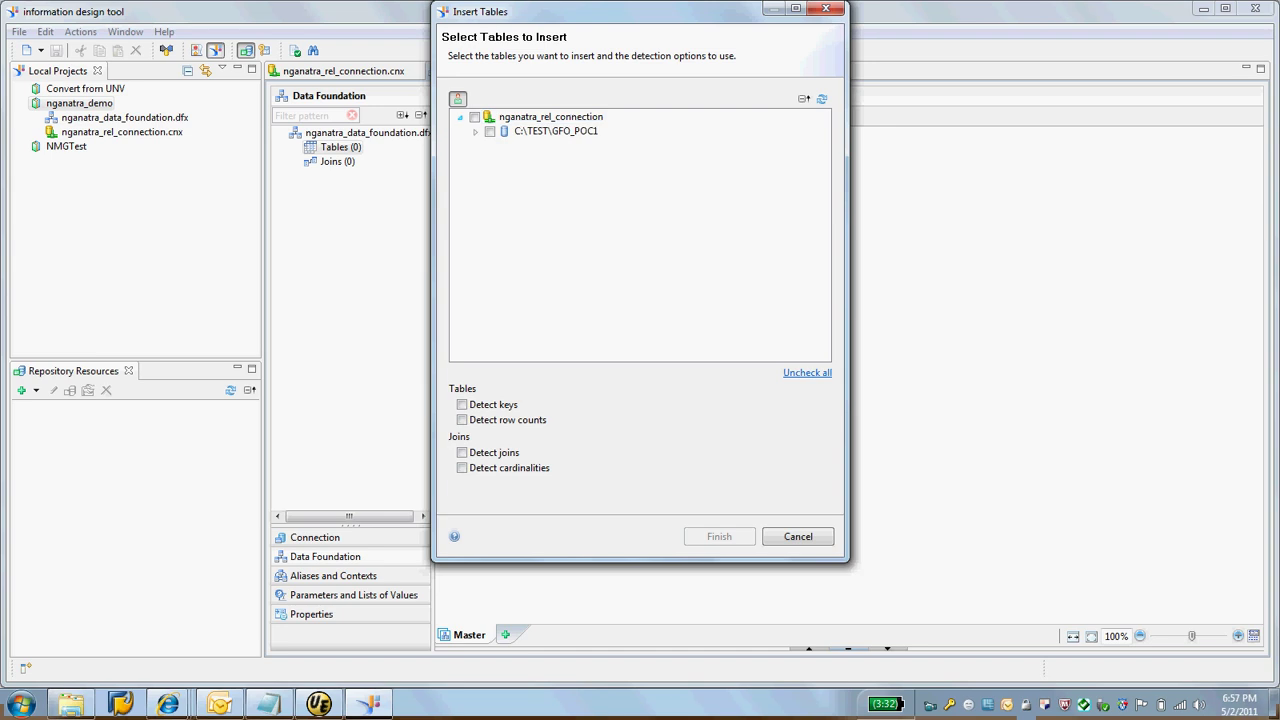
left_click(475, 132)
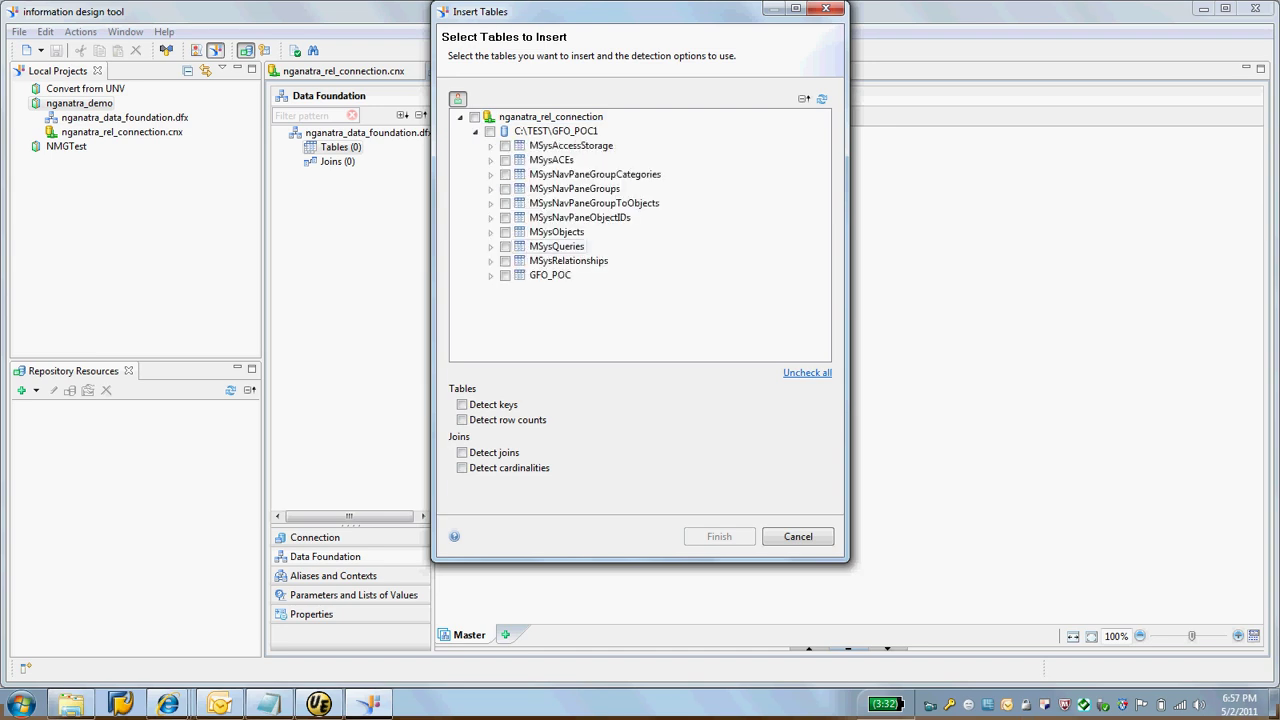
left_click(505, 275)
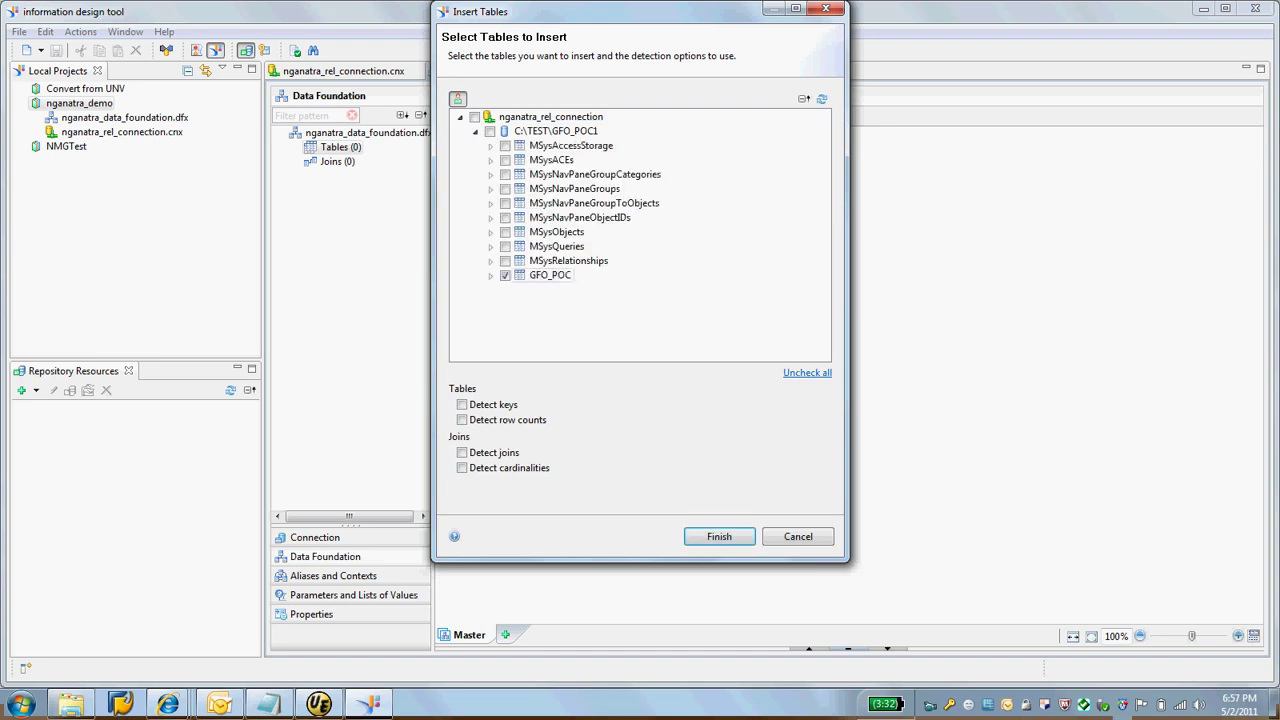
left_click(491, 276)
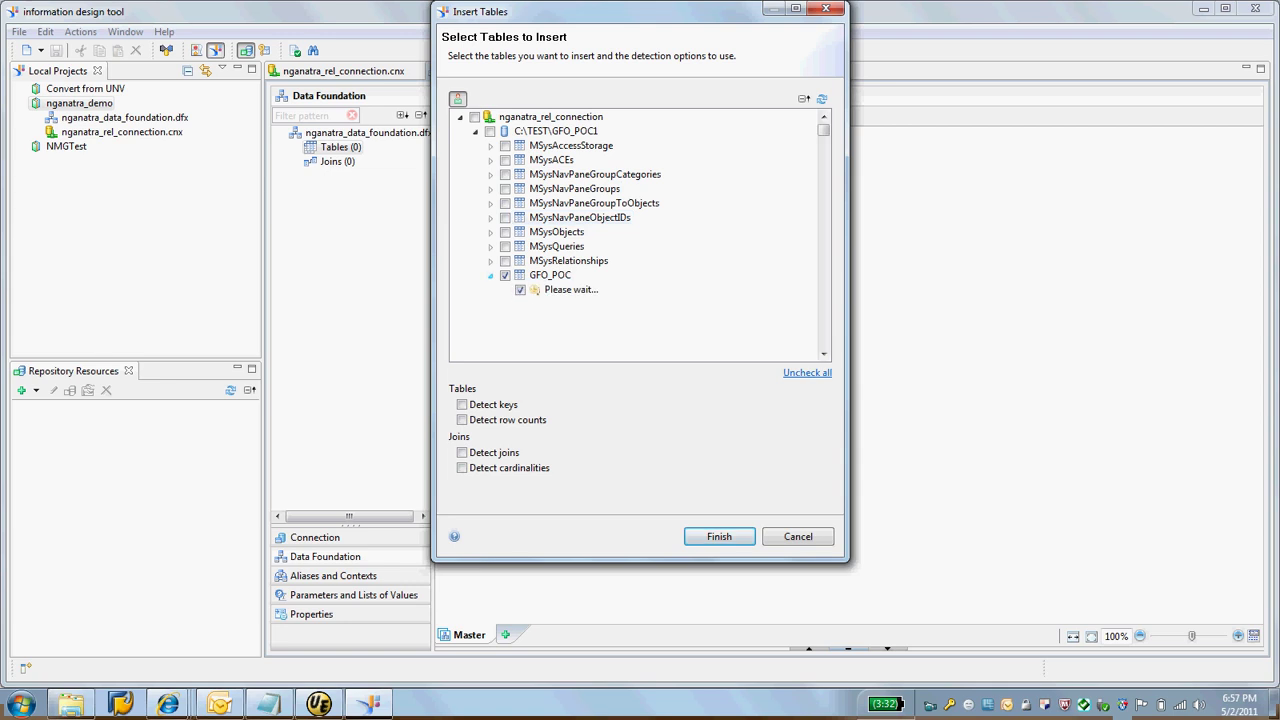
left_click(490, 275)
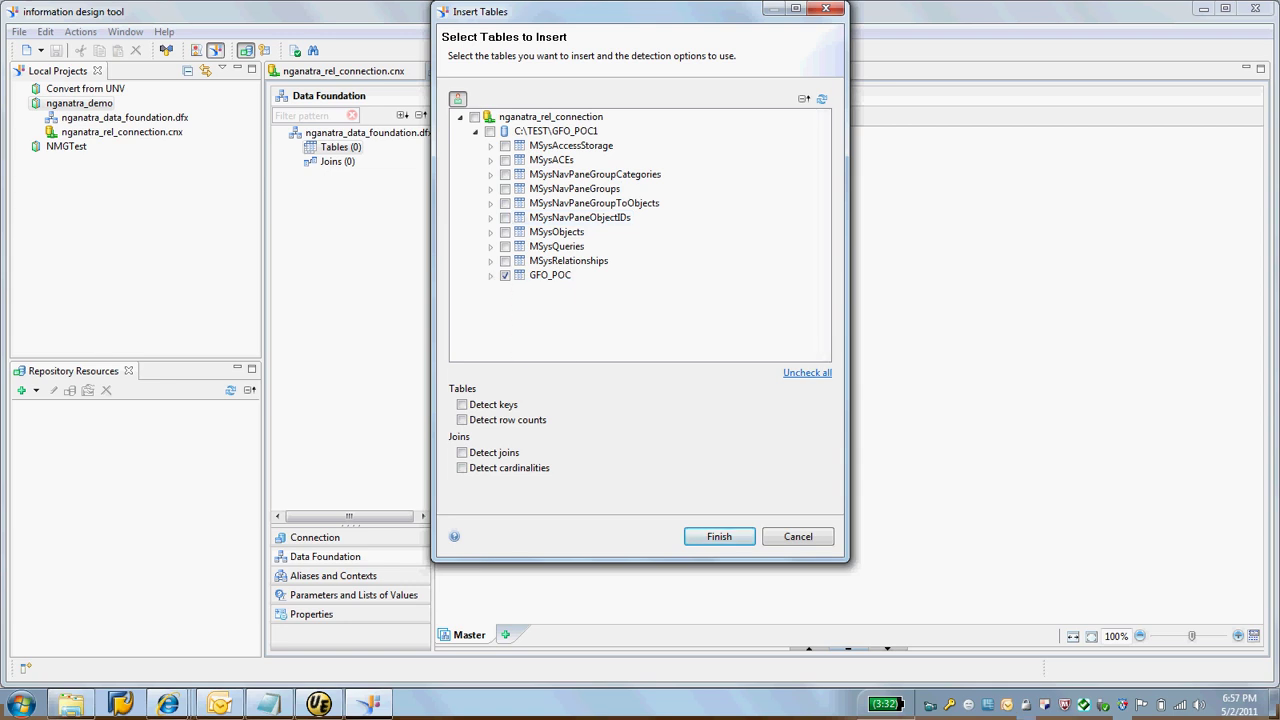
left_click(719, 536)
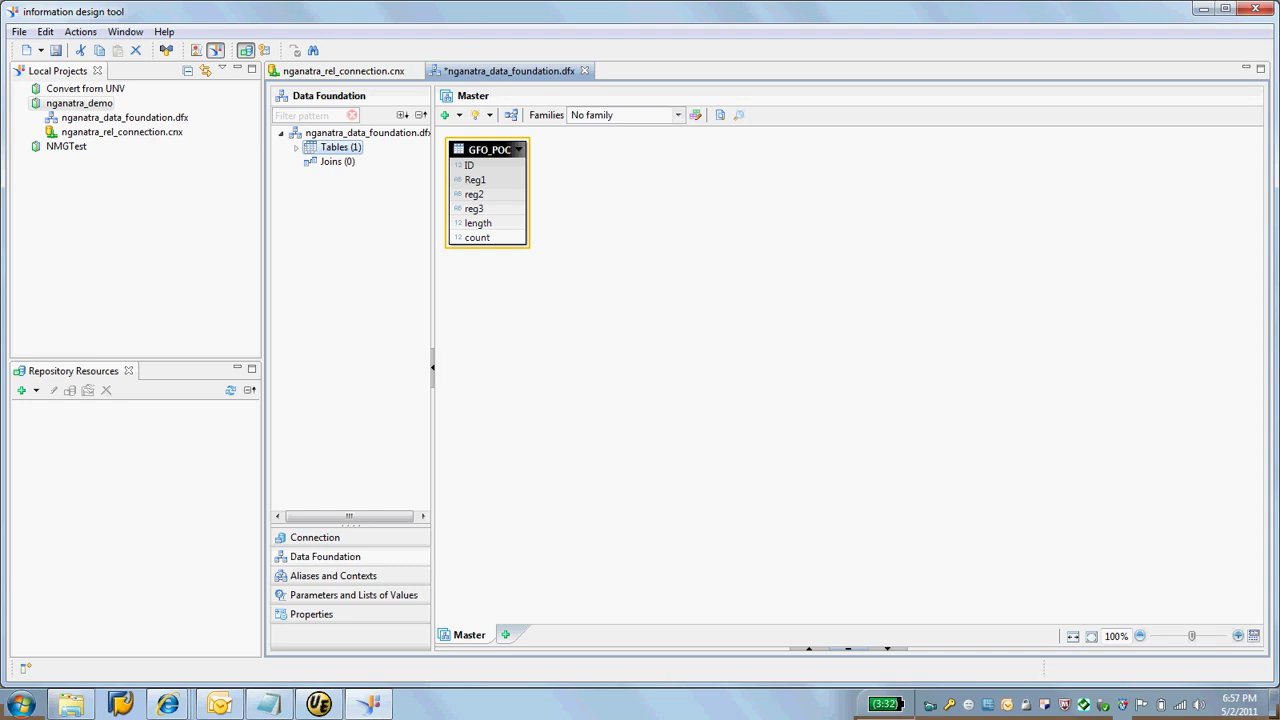
key("ctrl+s")
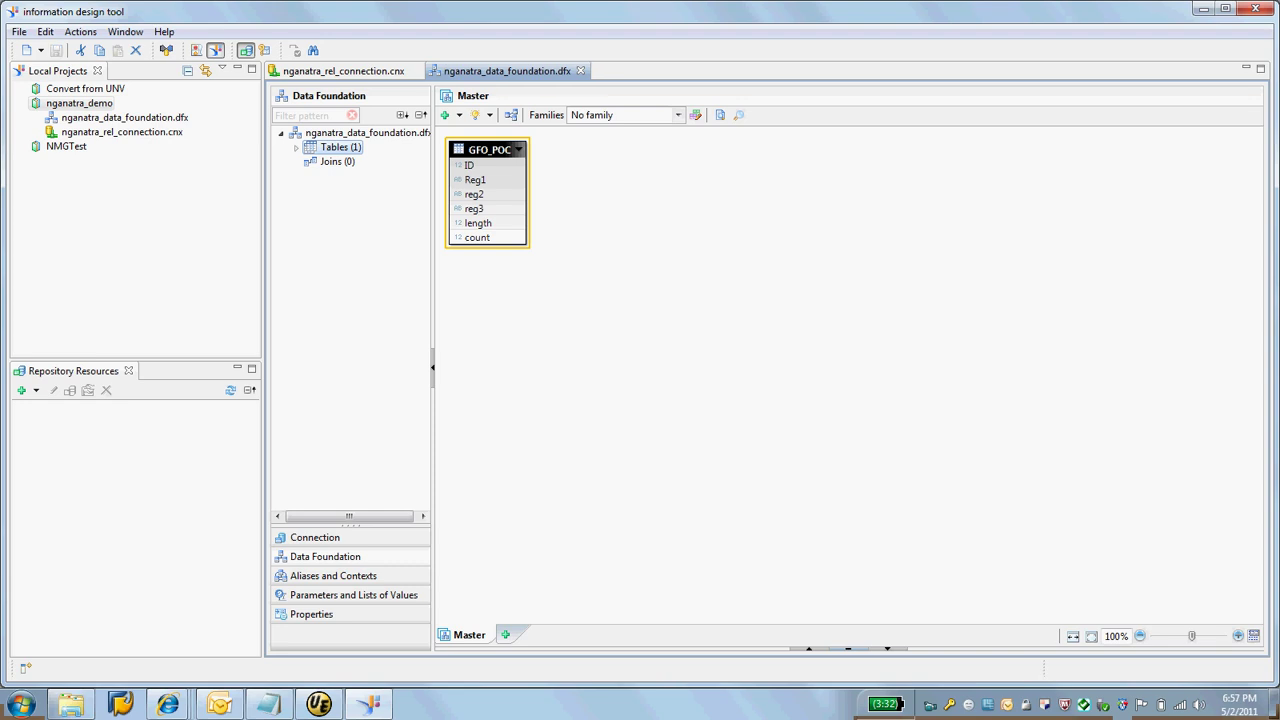
- Start a new relational business layer in the demo project, named with the author's user name plus _business_layer
right_click(92, 104)
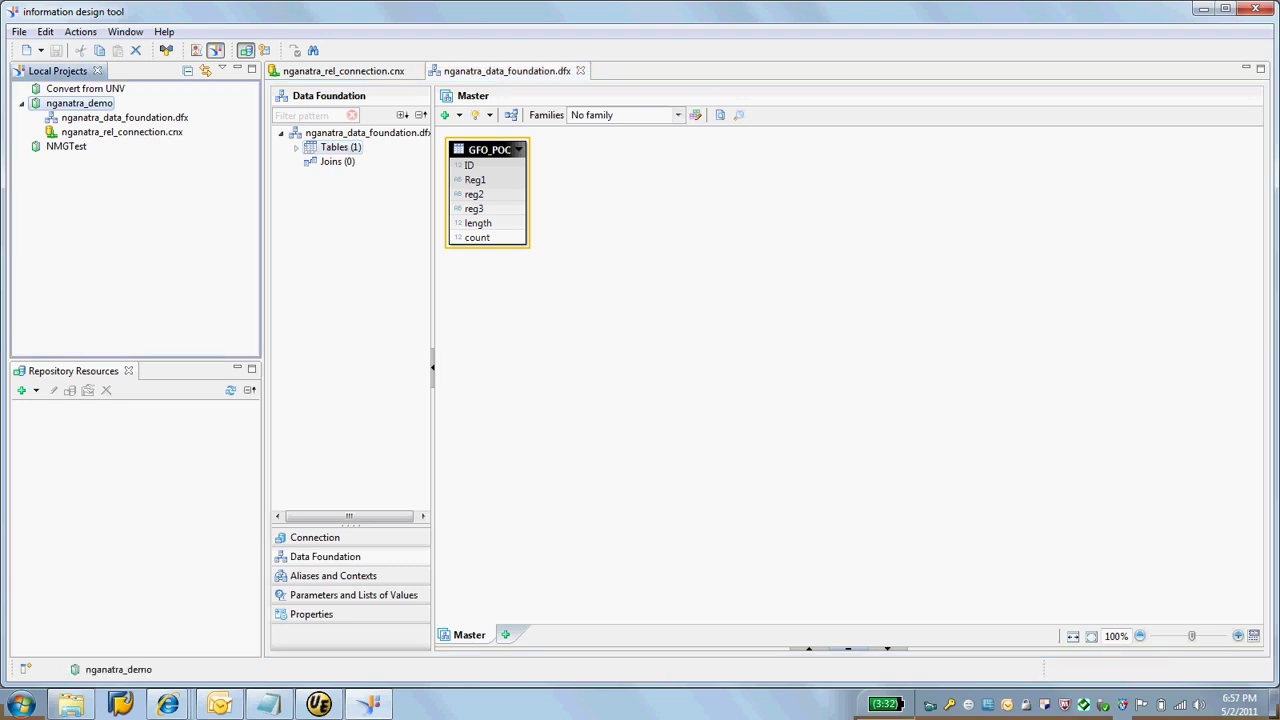
mouse_move(132, 112)
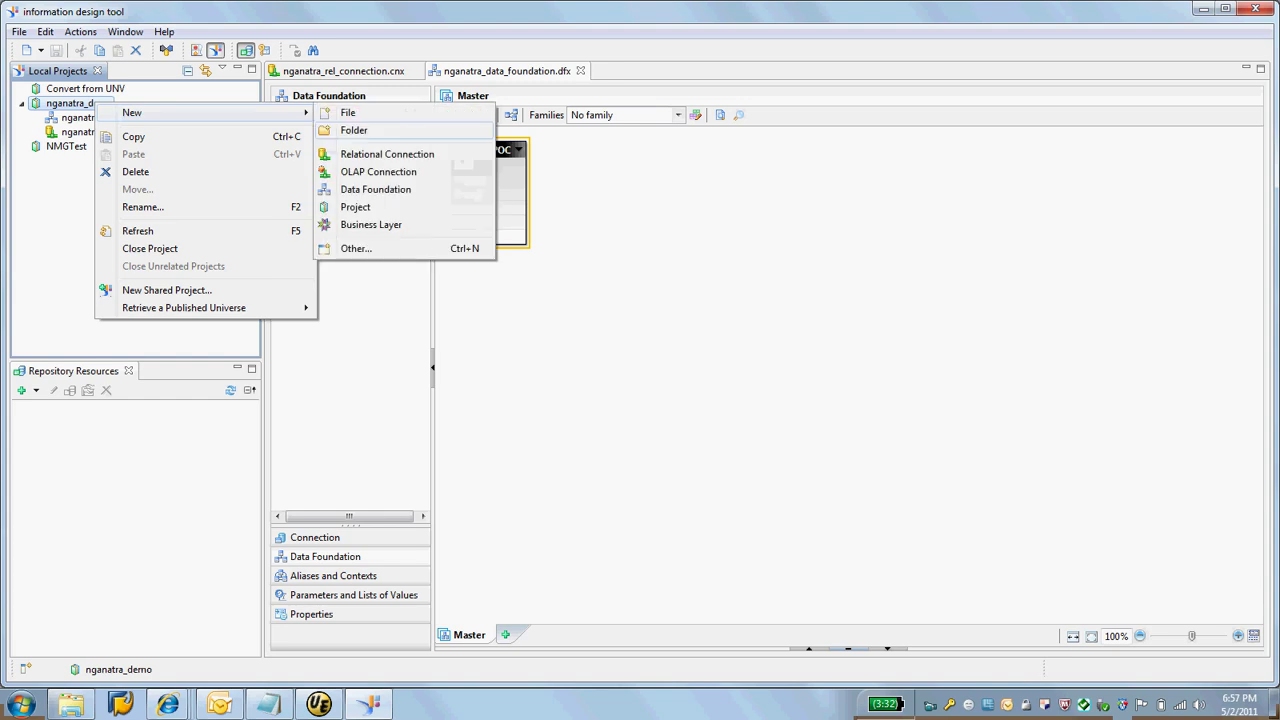
left_click(371, 225)
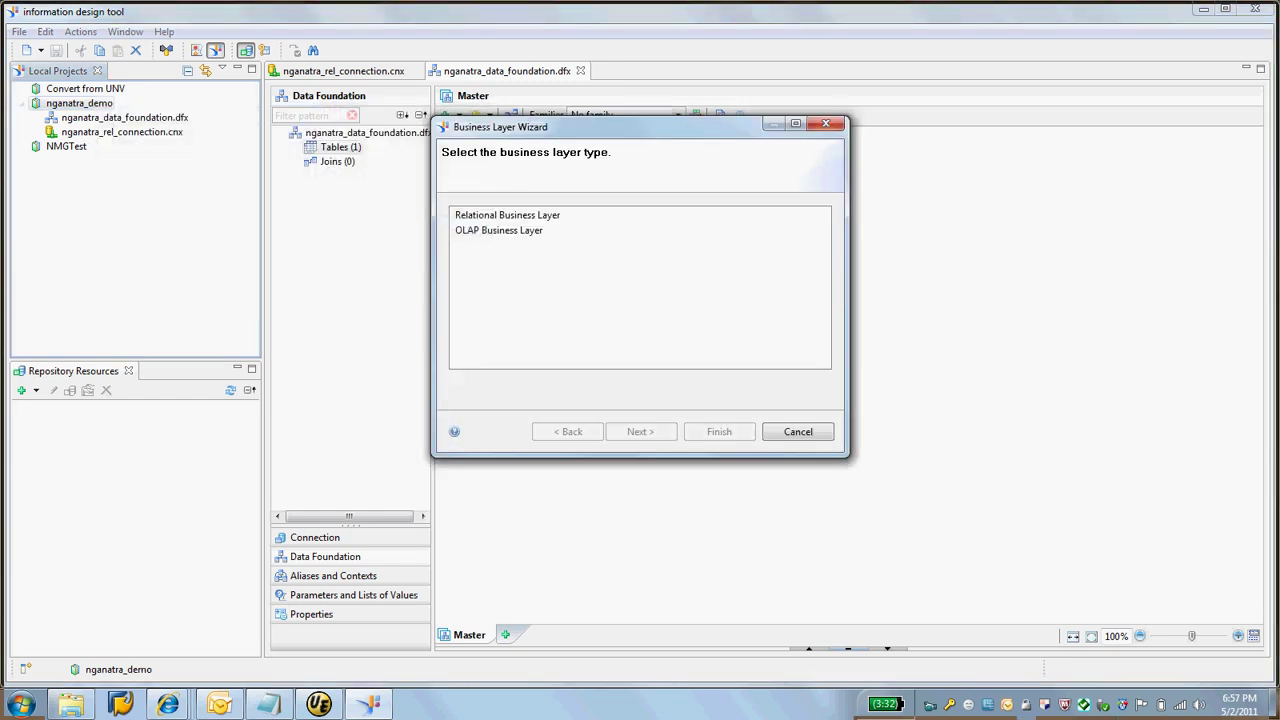
left_click(507, 215)
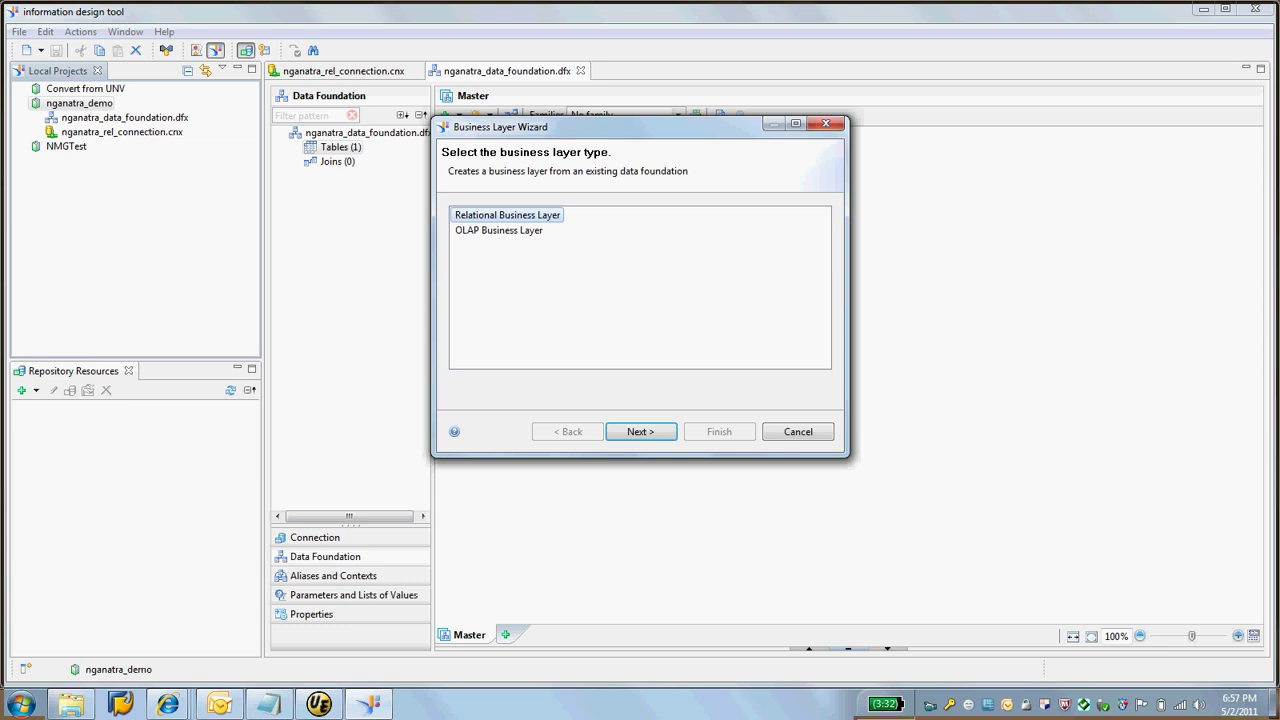
key("Return")
type("n")
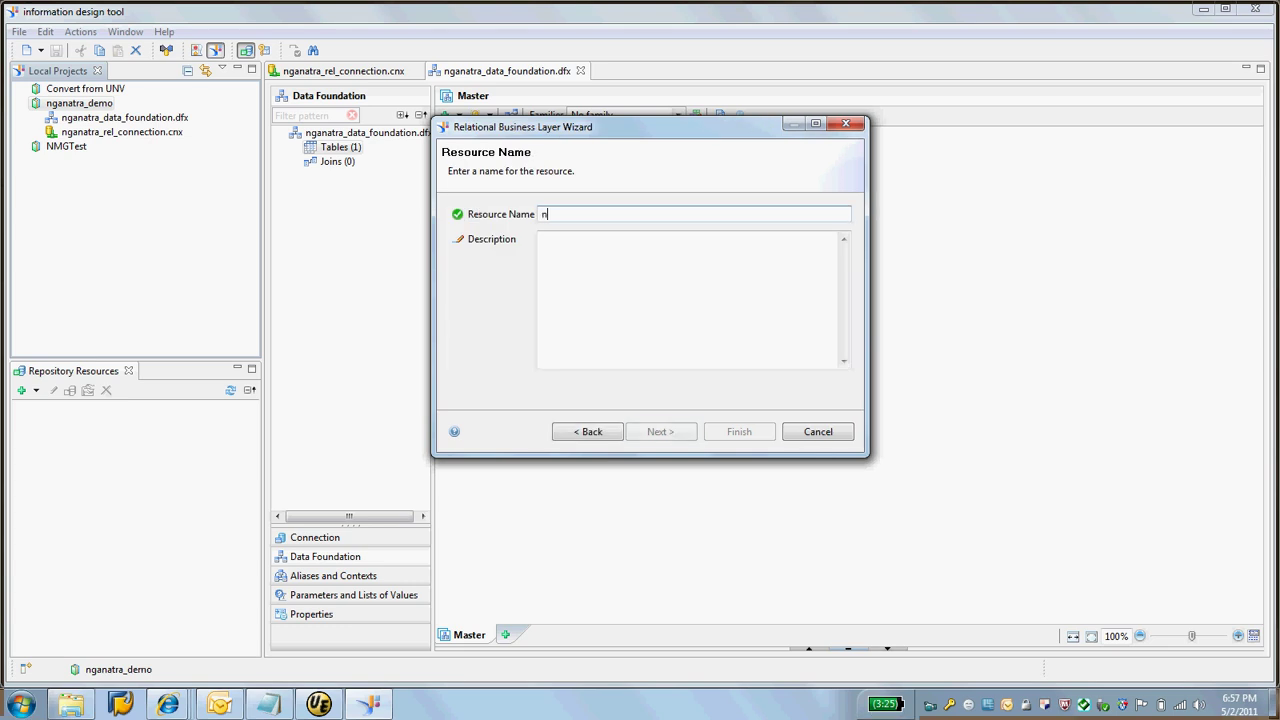
type("ganatra_bu")
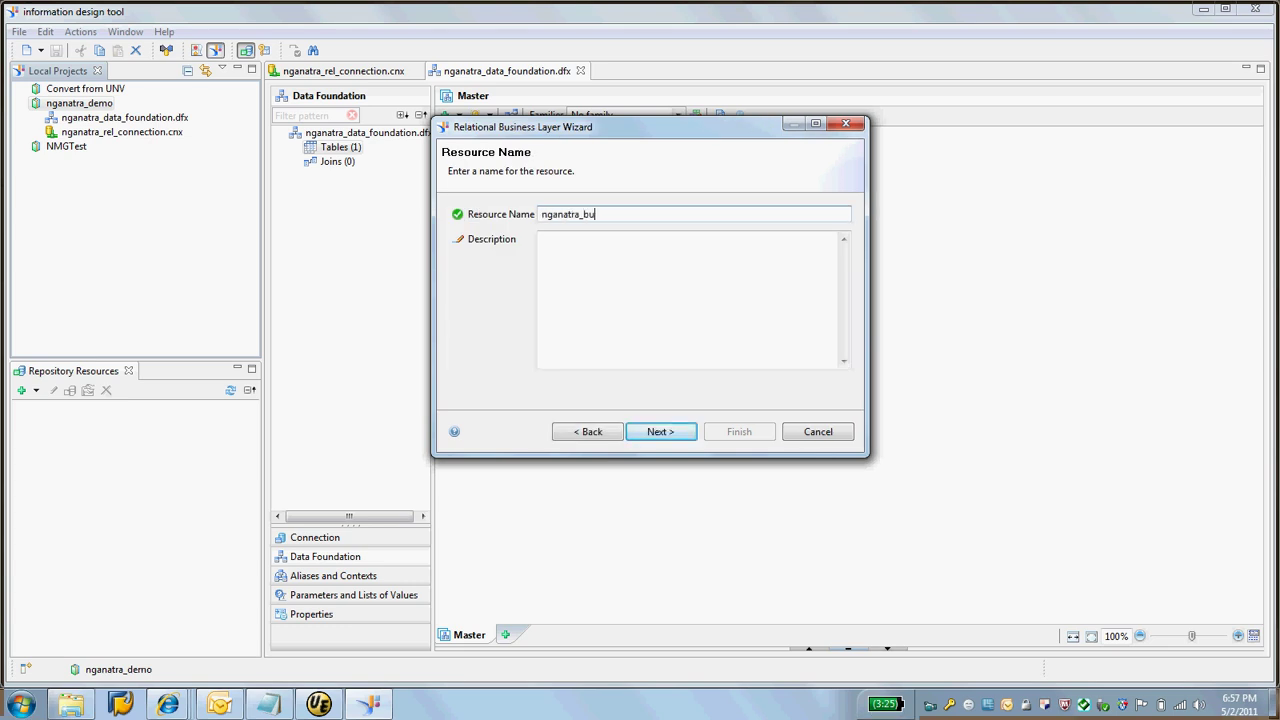
type("siness_layer")
key("Return")
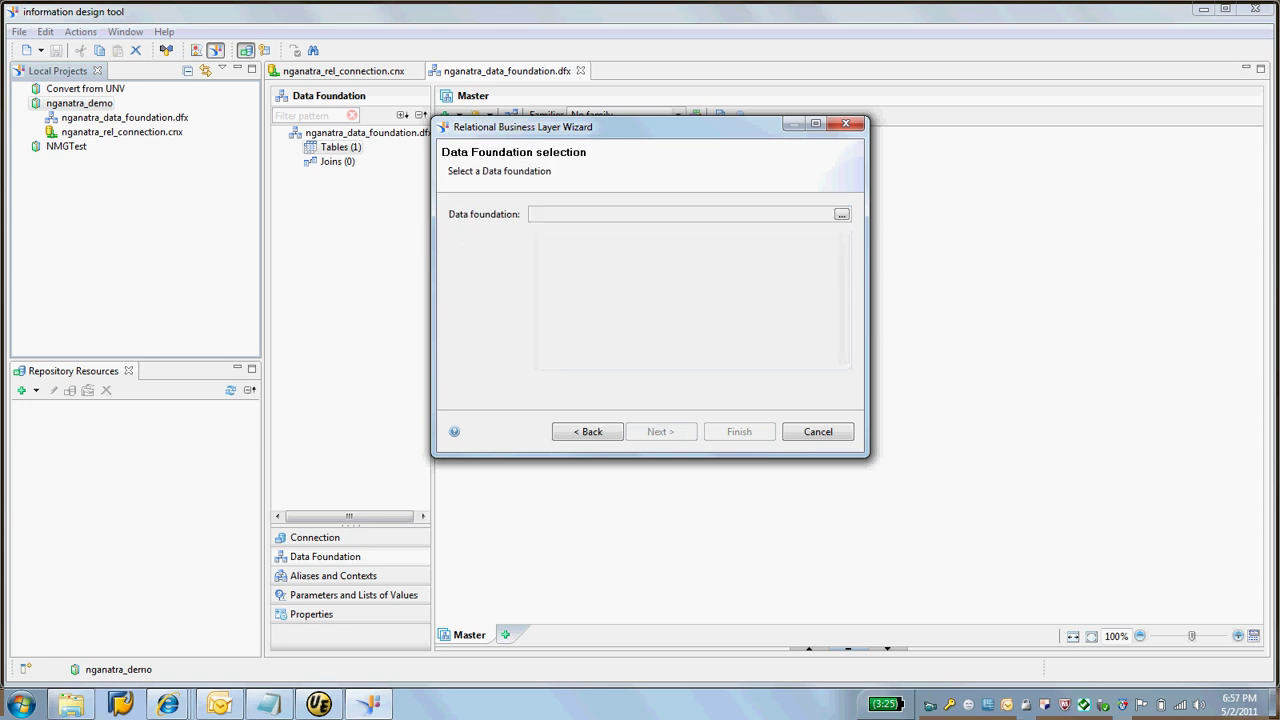
- Base the business layer on the project's data foundation with automatic creation of classes and objects, and finish it
left_click(842, 214)
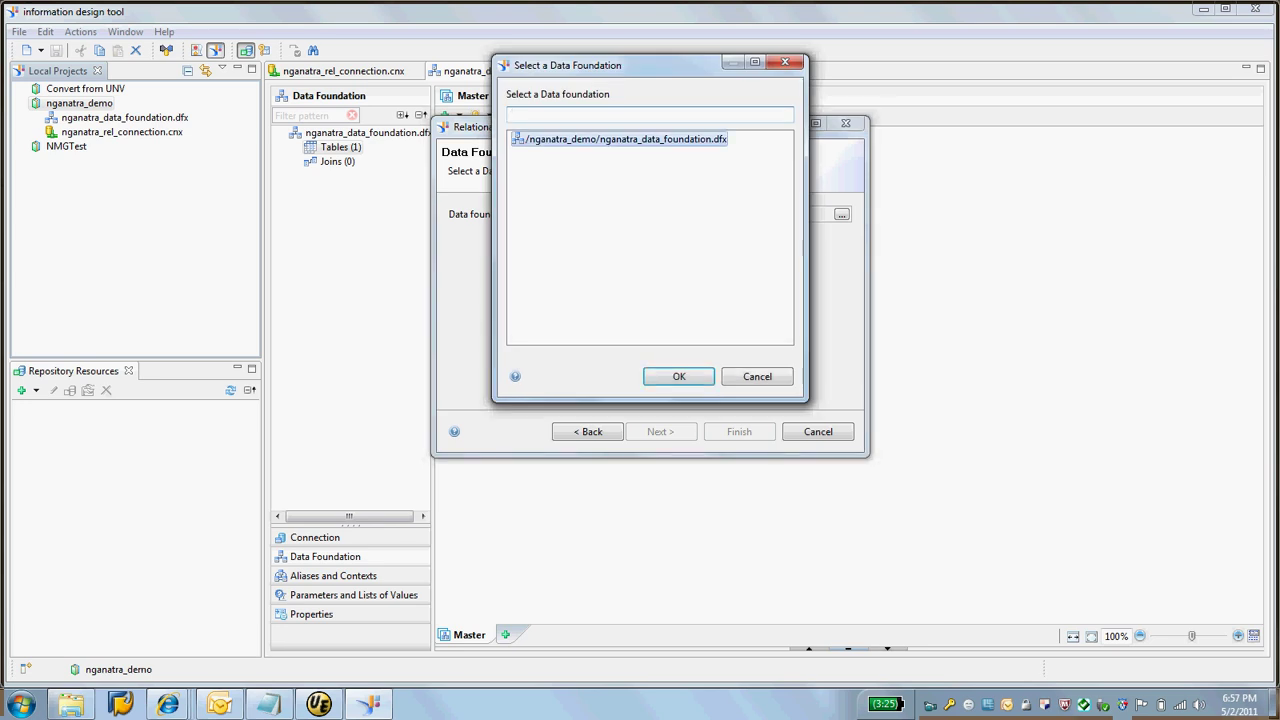
key("Return")
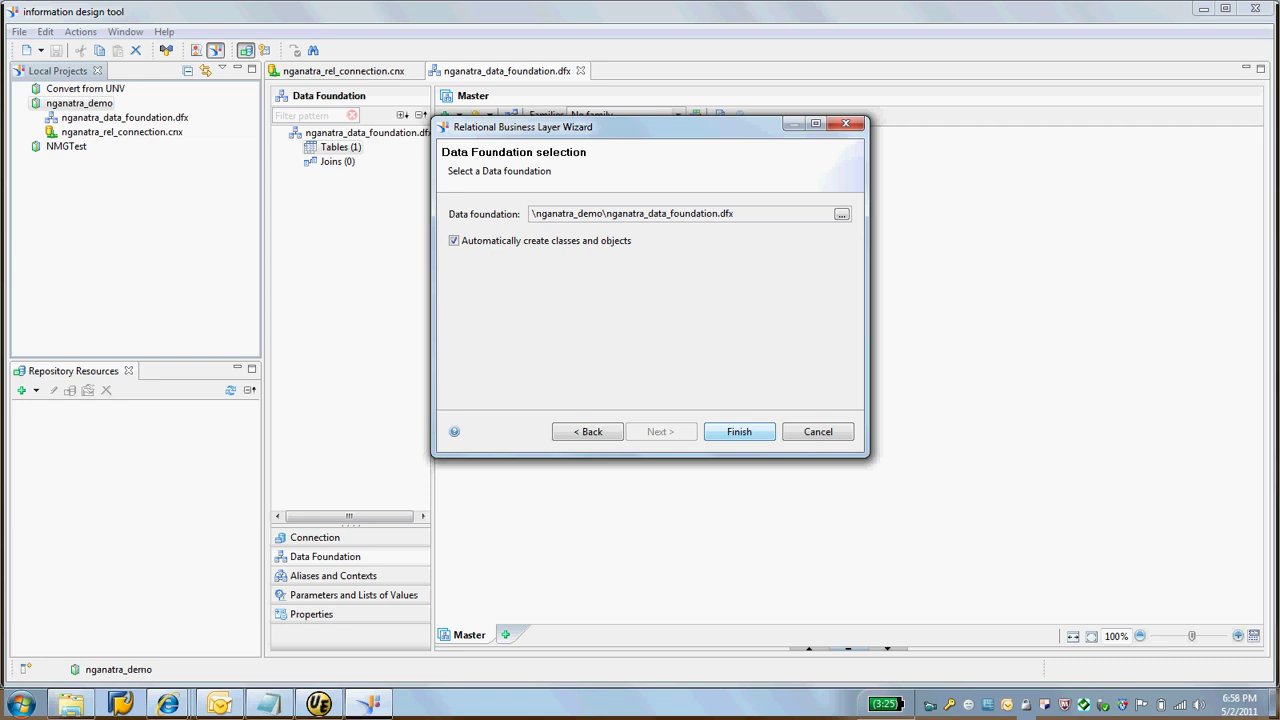
key("Return")
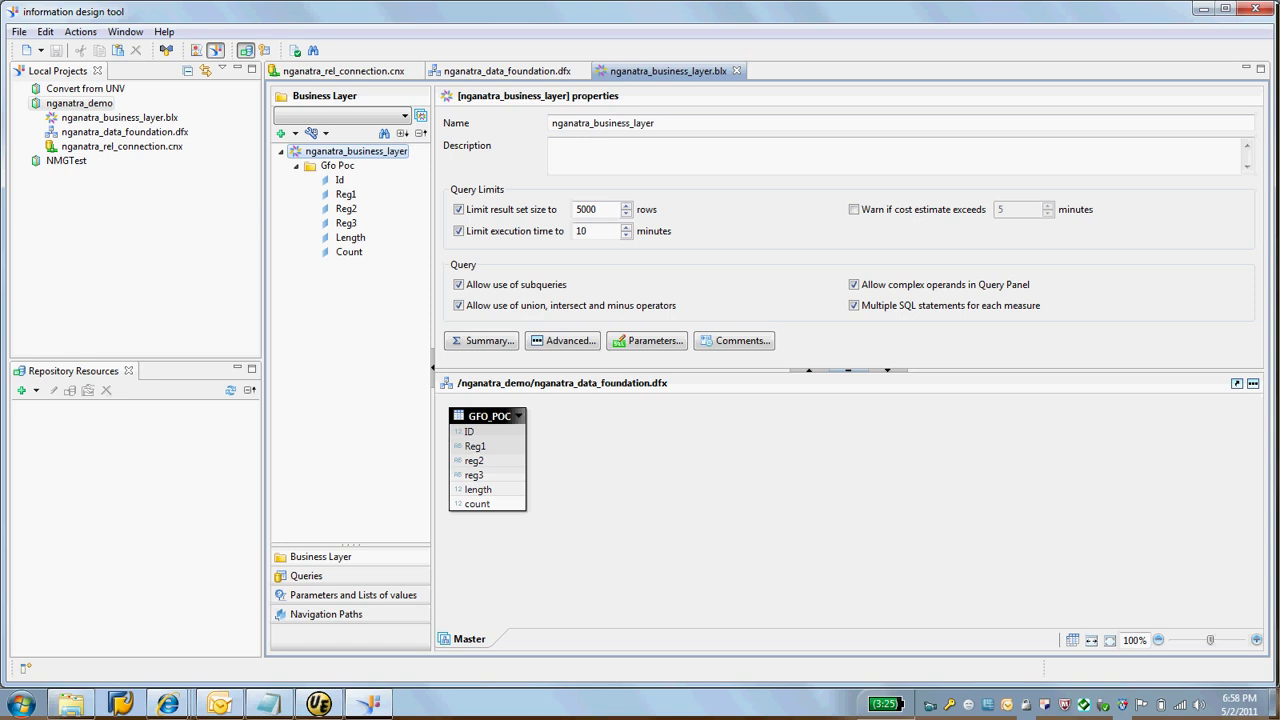
- Delete the Length and Count dimensions from the business layer's Gfo Poc folder
left_click(350, 237)
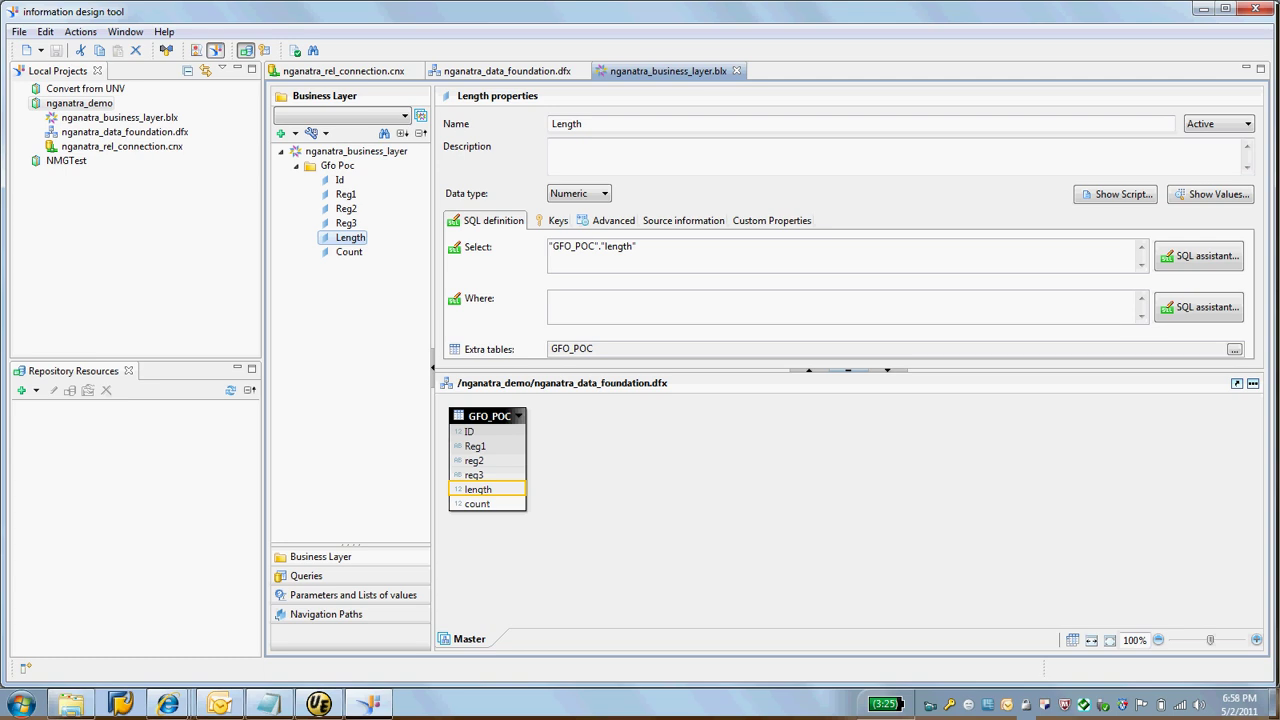
key("Delete")
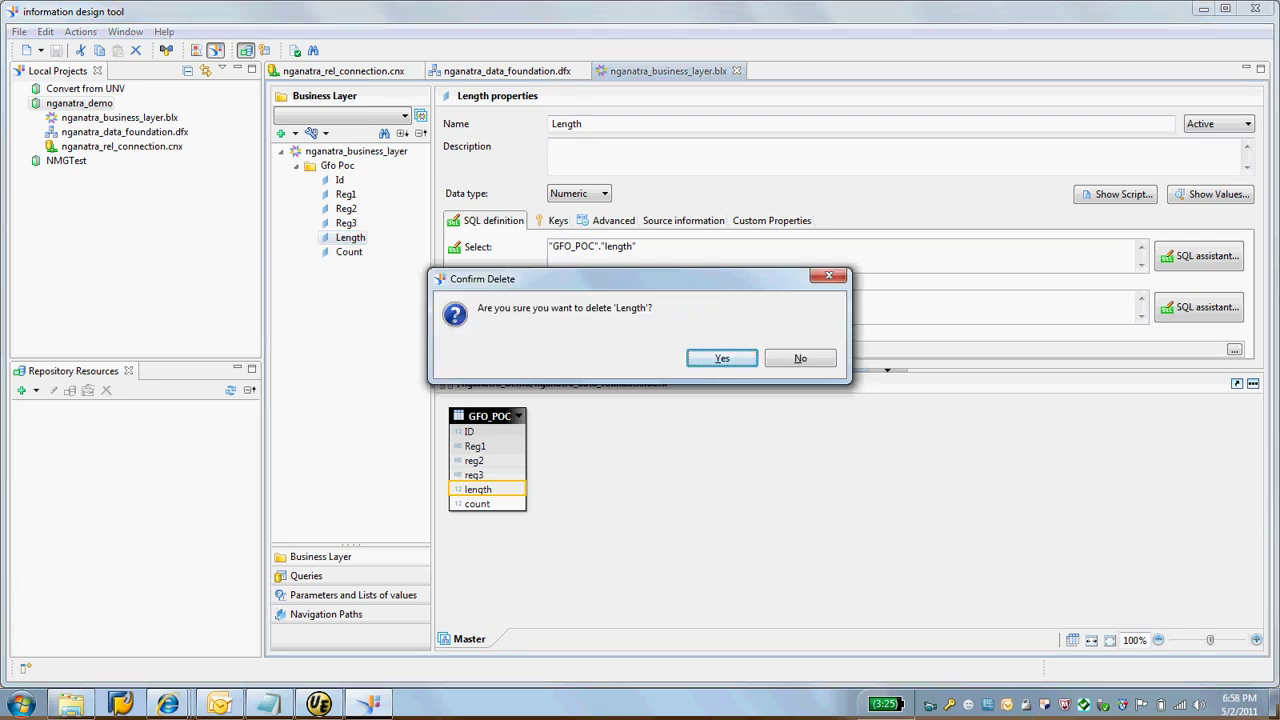
key("Return")
key("Delete")
key("Return")
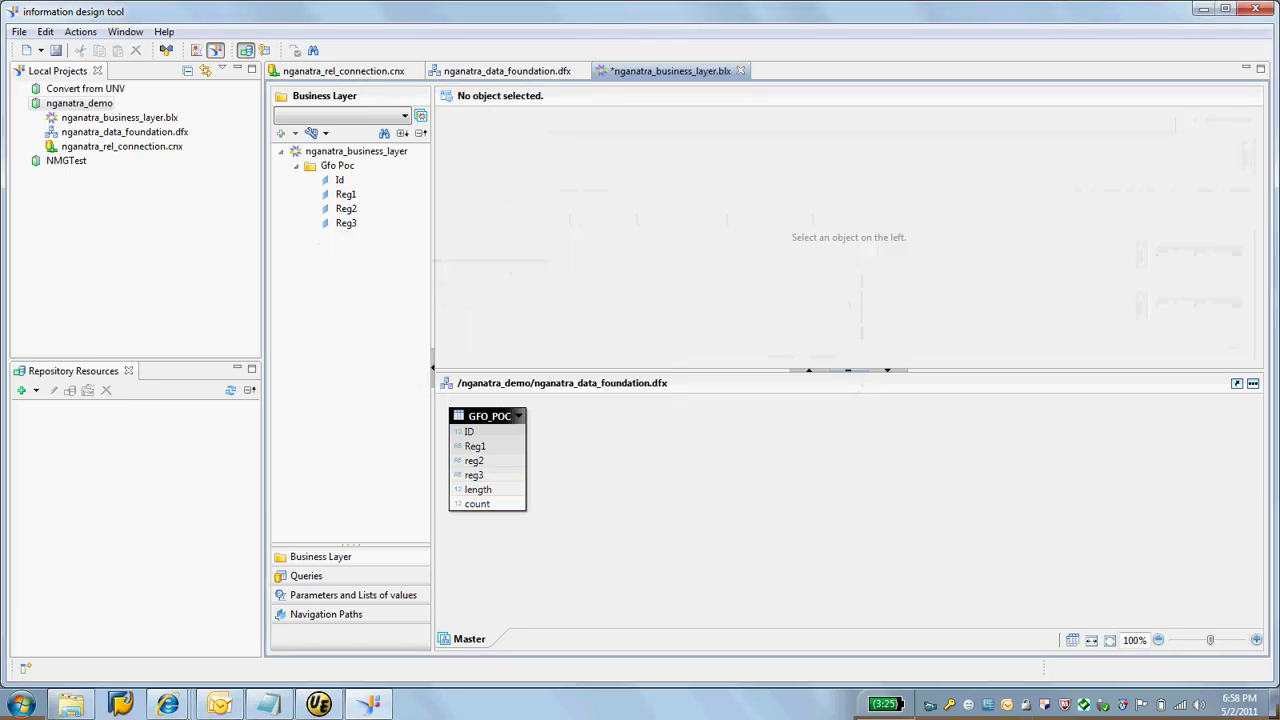
- Add a new measure to the Gfo Poc folder of the business layer and name it Length
left_click(337, 165)
right_click(337, 166)
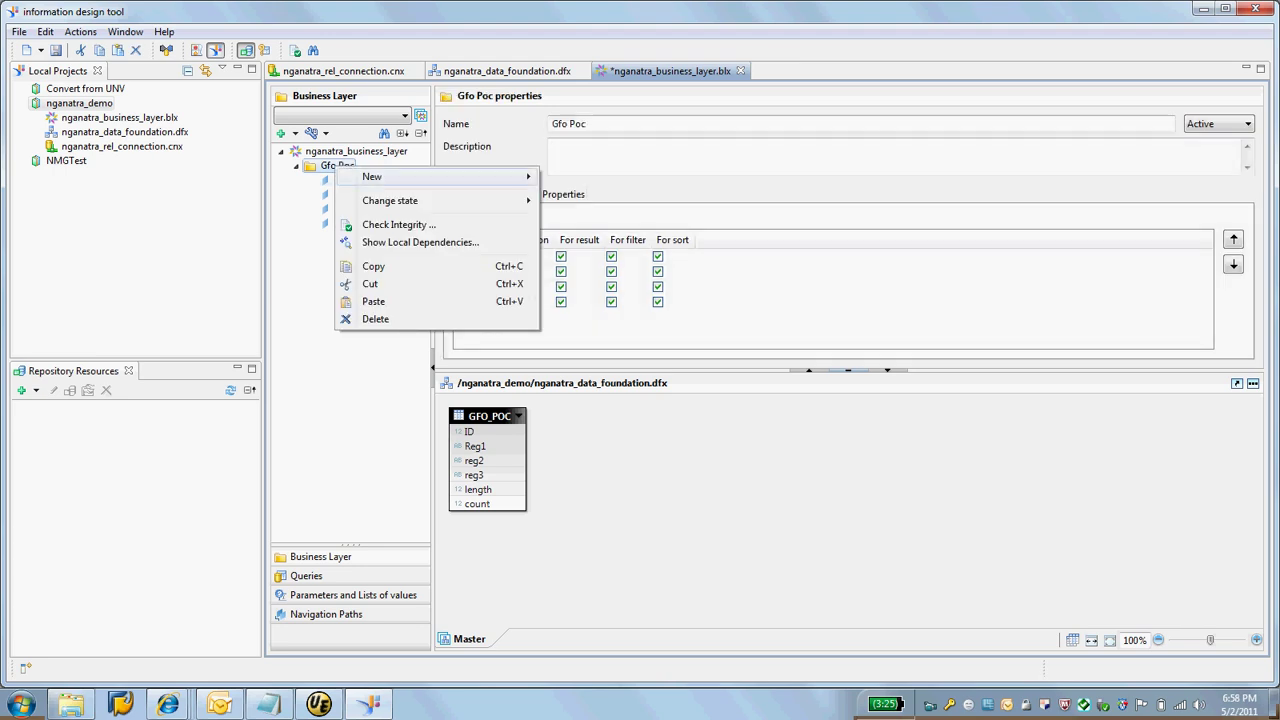
mouse_move(370, 177)
left_click(581, 211)
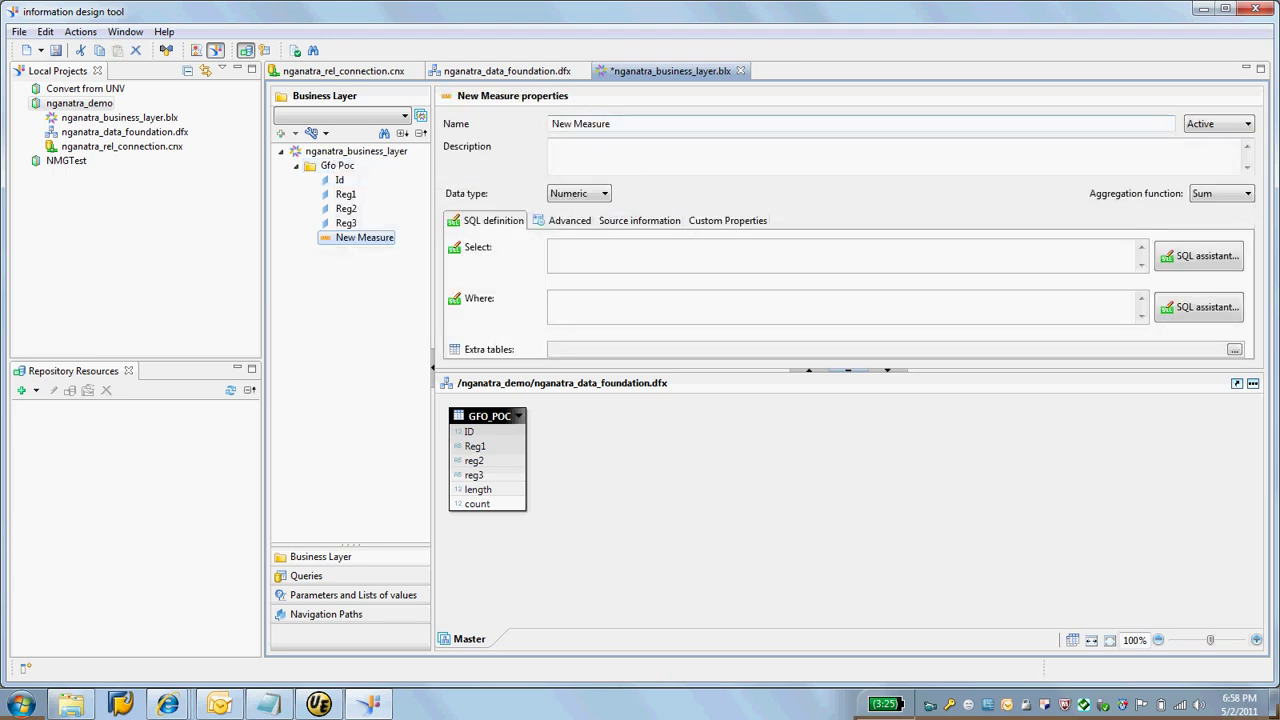
key("ctrl+a")
type("Length")
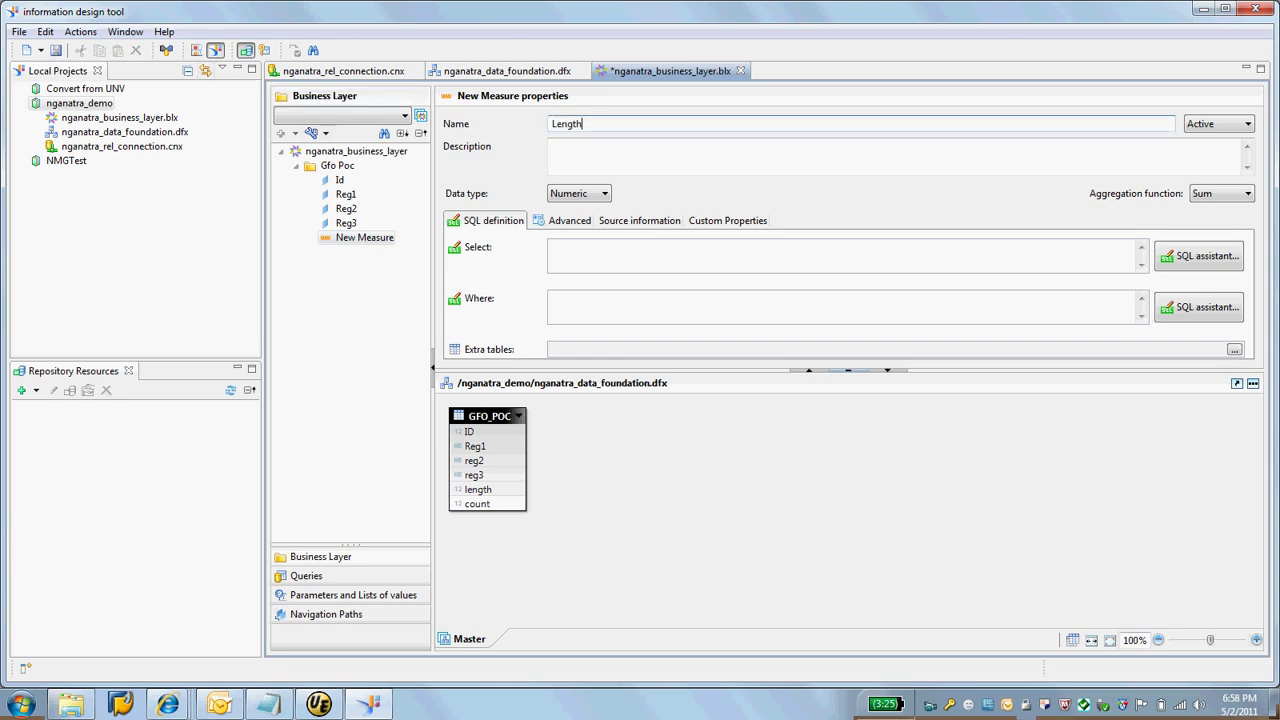
- Define the Length measure's select expression as the GFO_POC table's length column, with Sum as aggregation function
left_click(1199, 256)
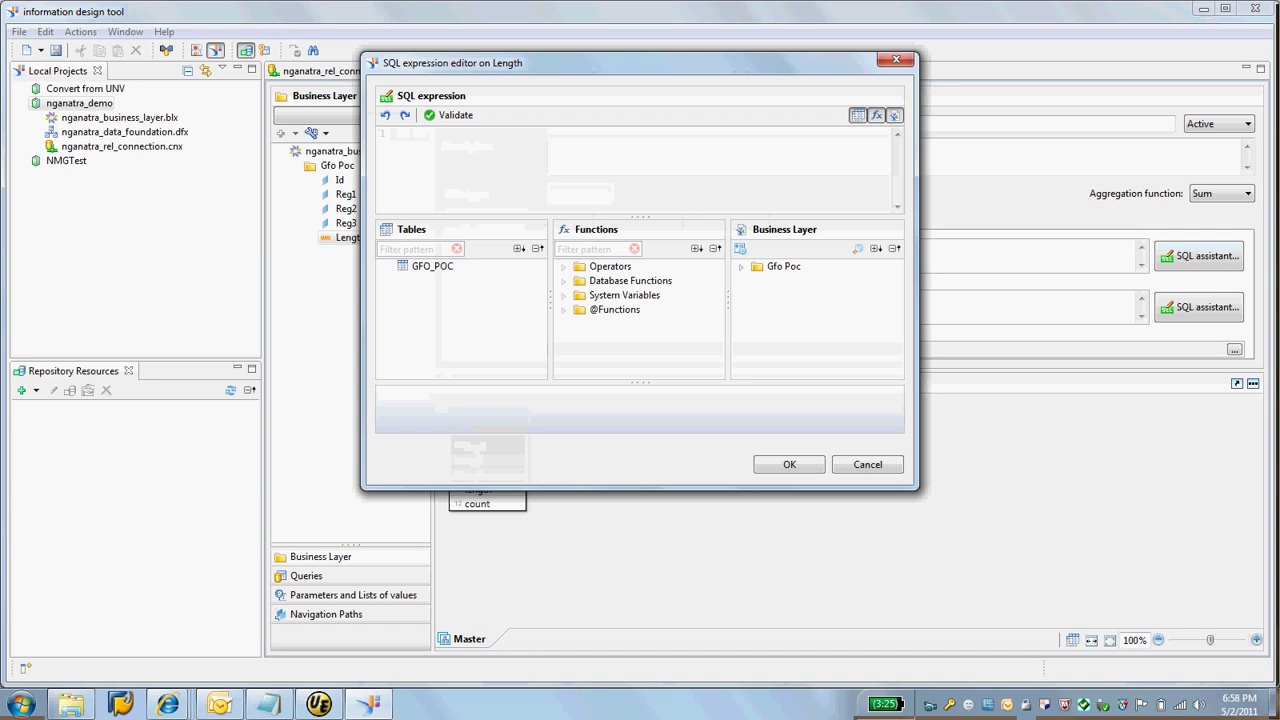
left_click(386, 267)
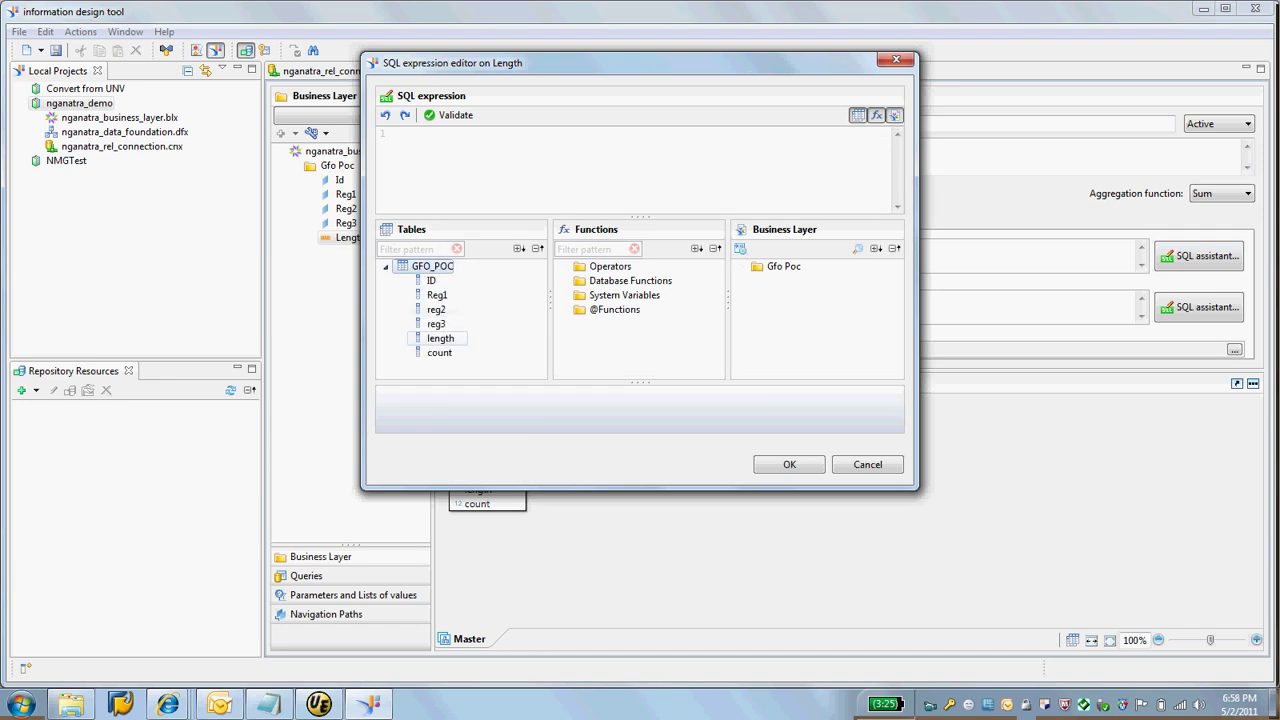
double_click(440, 339)
left_click(789, 465)
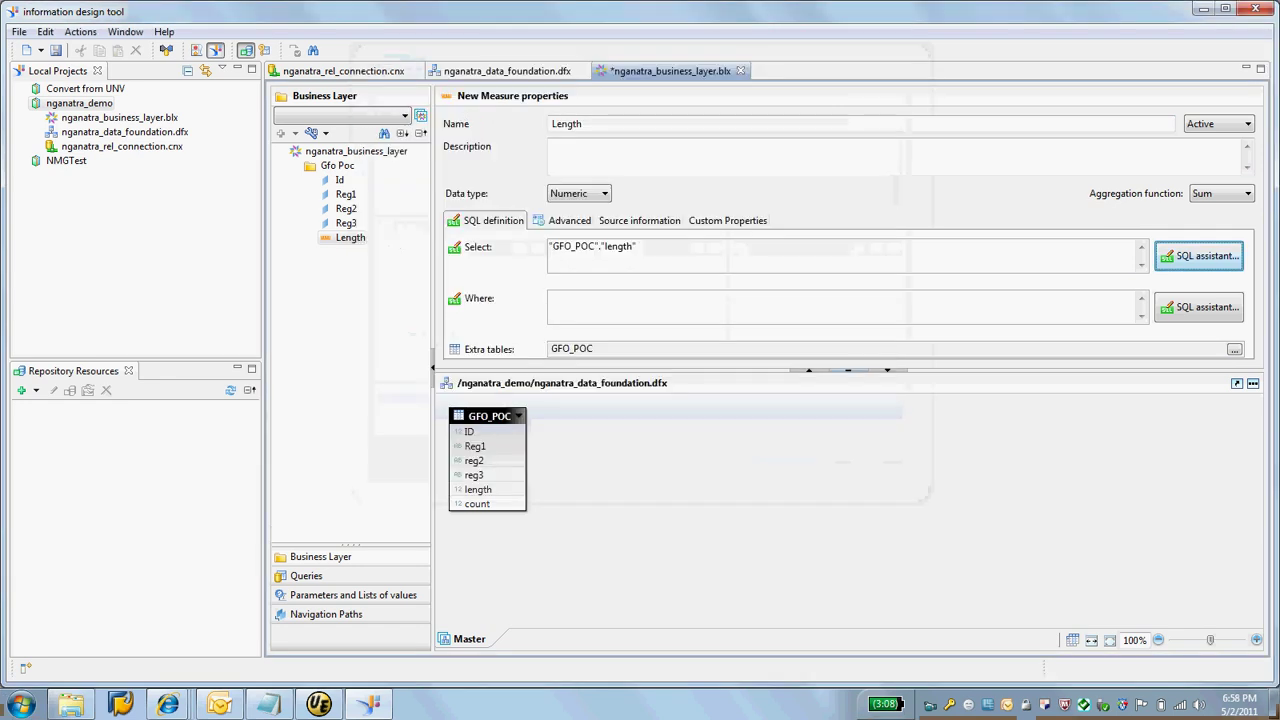
left_click(1247, 194)
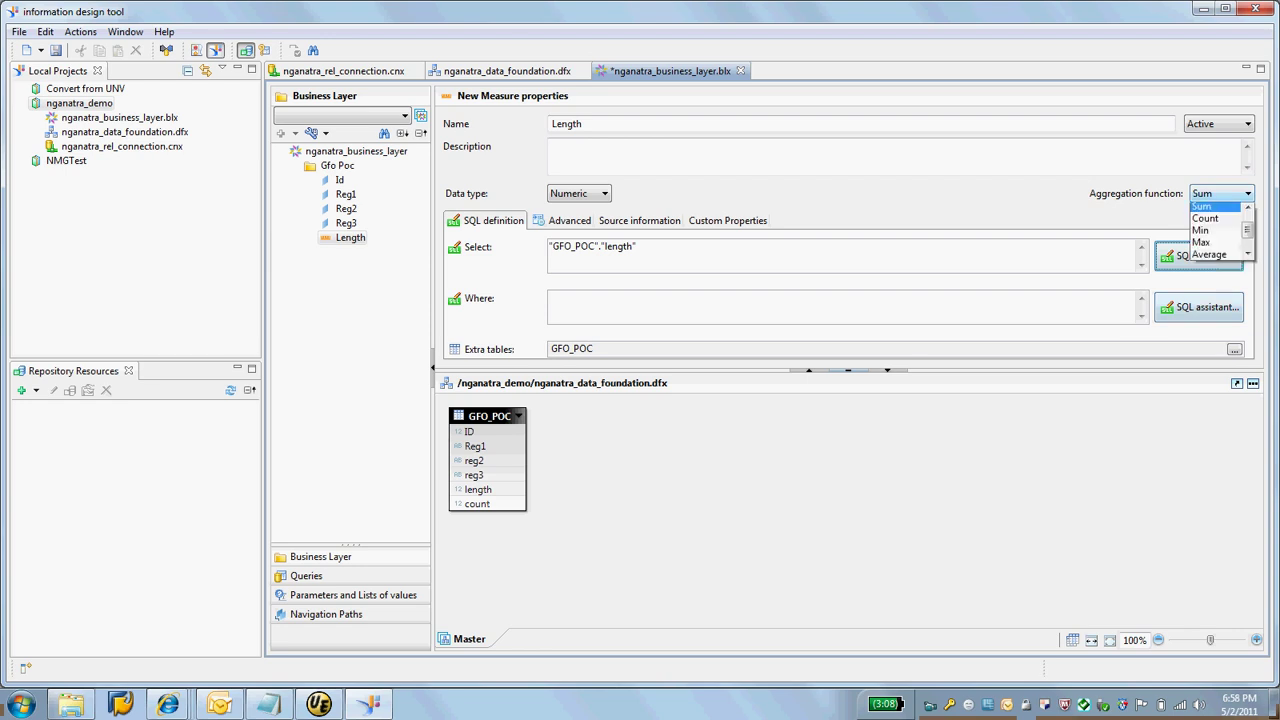
left_click(1247, 194)
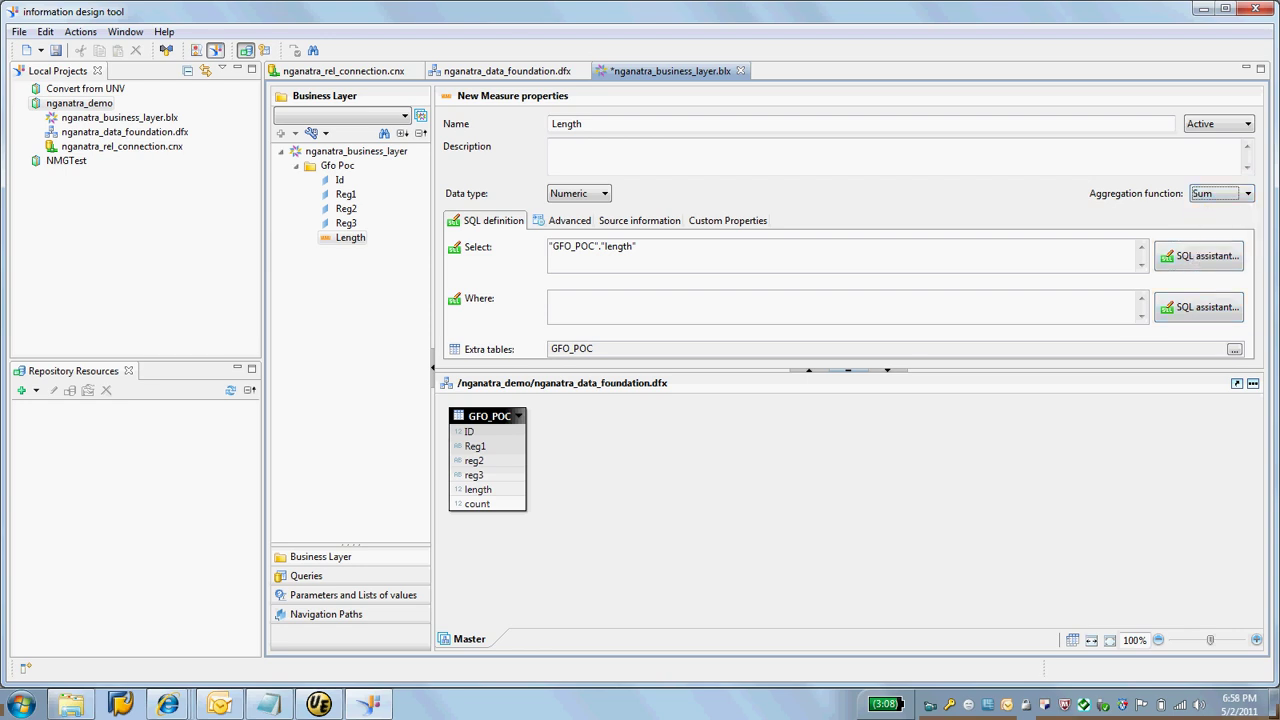
- Add the count column of the GFO_POC table to the Gfo Poc folder as a measure
left_click(350, 238)
left_click(478, 504)
left_click_drag(477, 503, 340, 166)
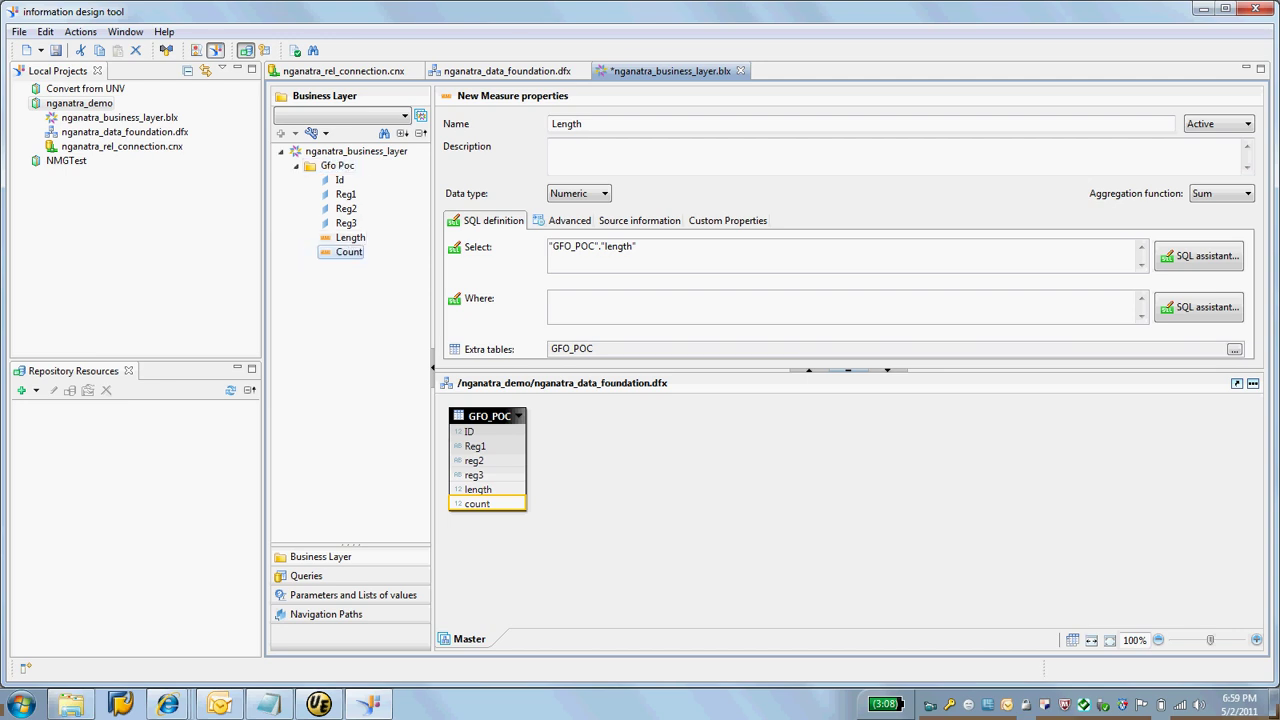
left_click(489, 415)
right_click(489, 414)
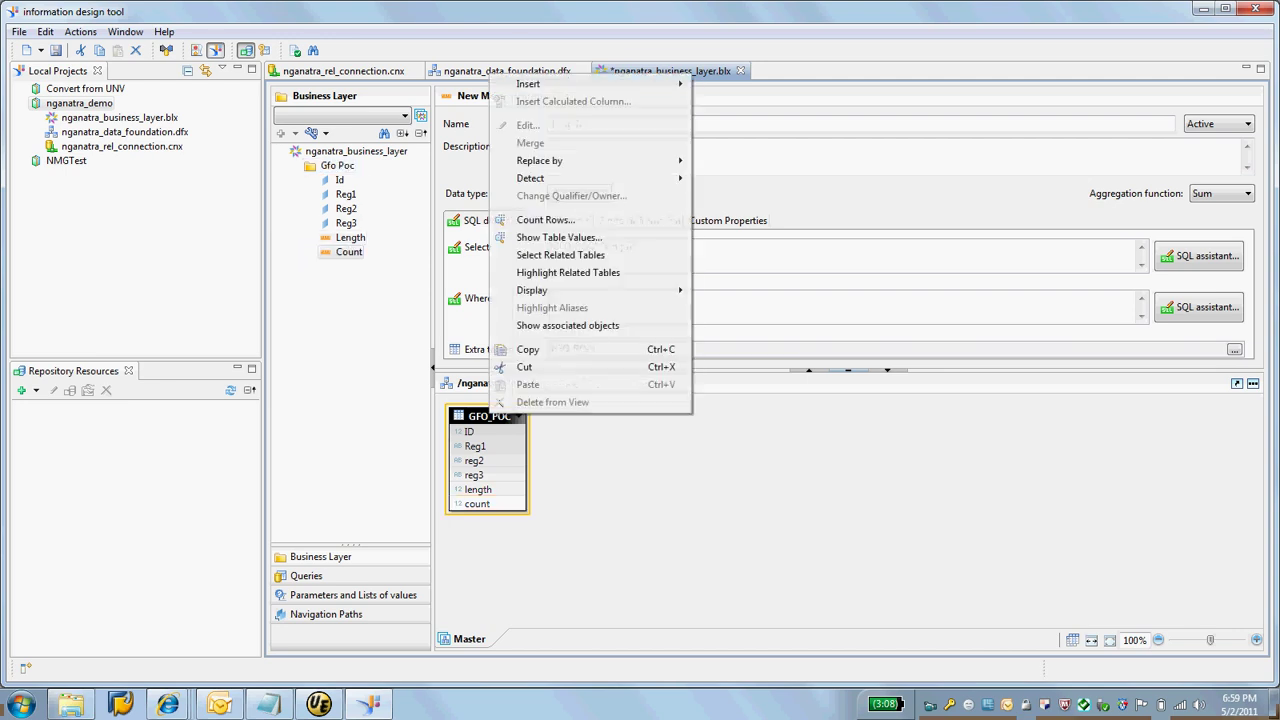
mouse_move(560, 178)
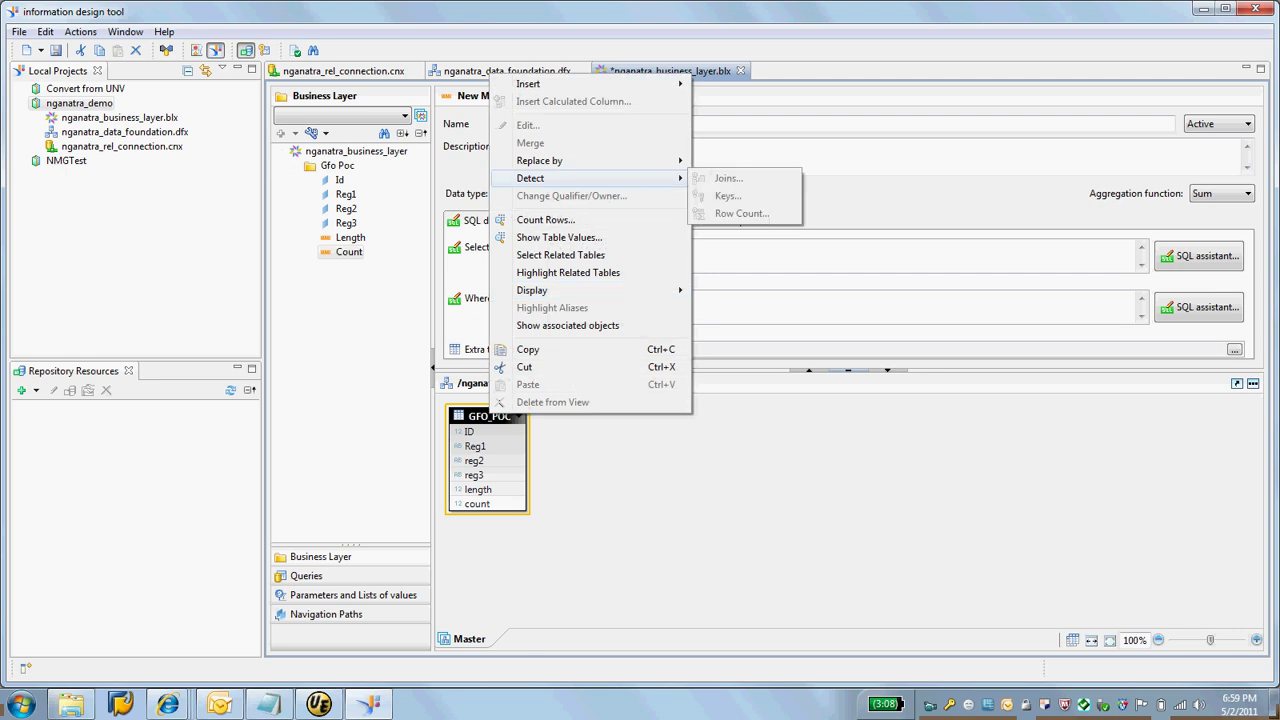
left_click(80, 103)
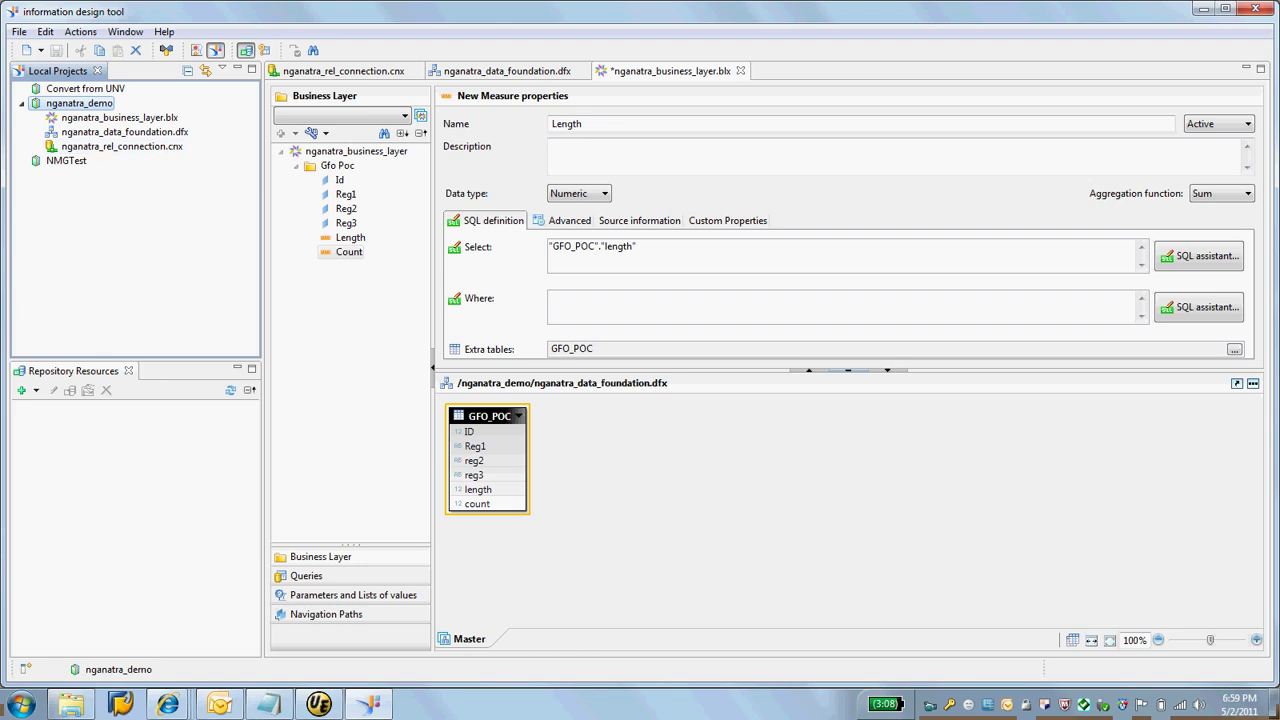
- Insert a calculated column defined as length/count into the data foundation's GFO_POC table and save the data foundation
double_click(125, 132)
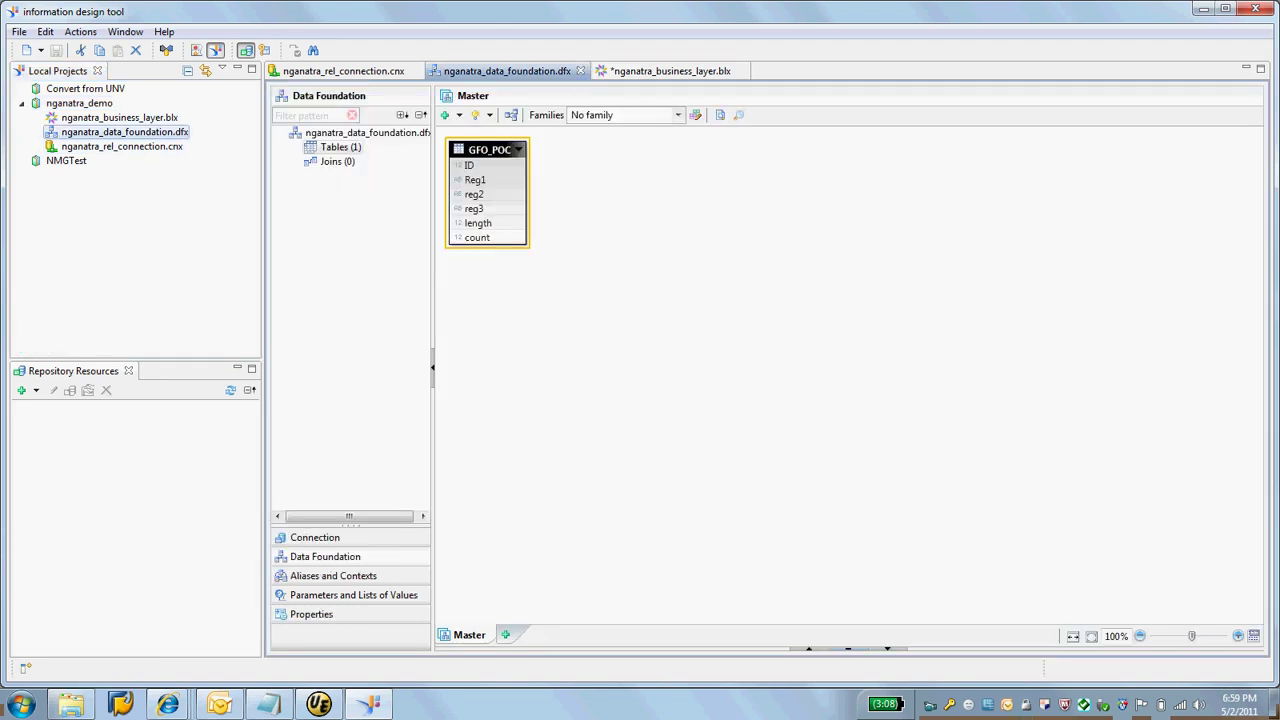
right_click(496, 151)
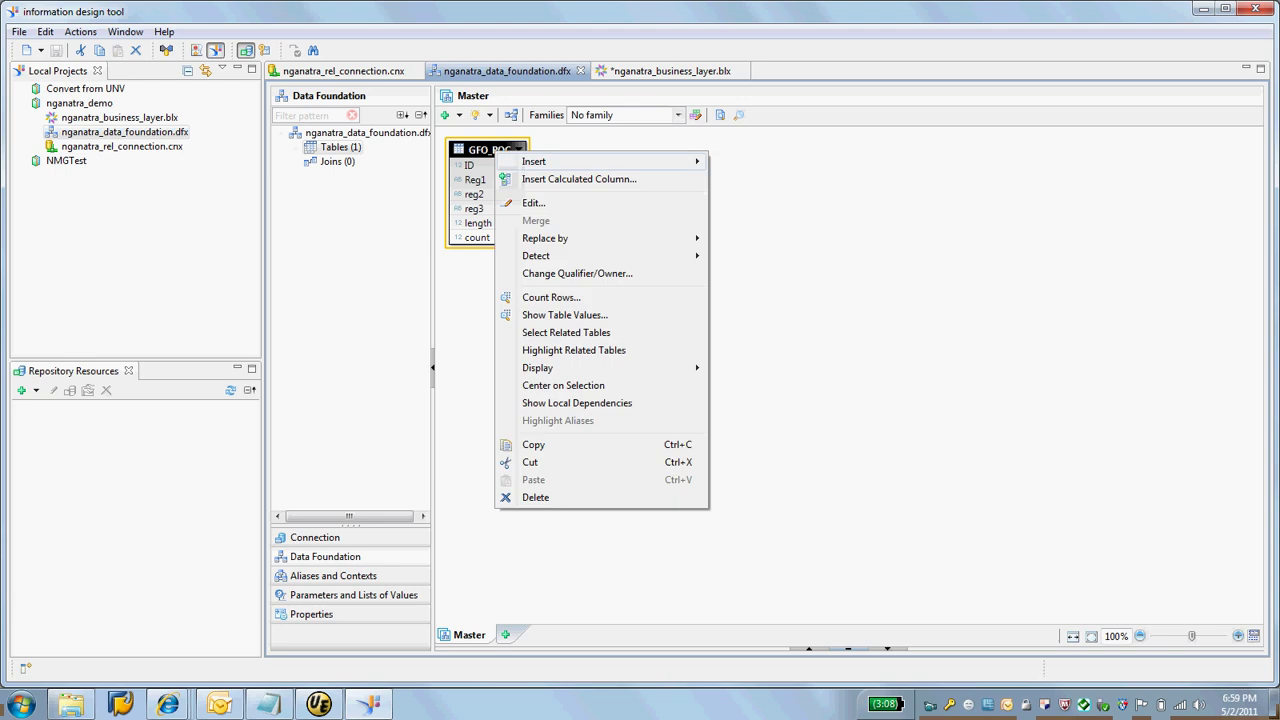
left_click(578, 179)
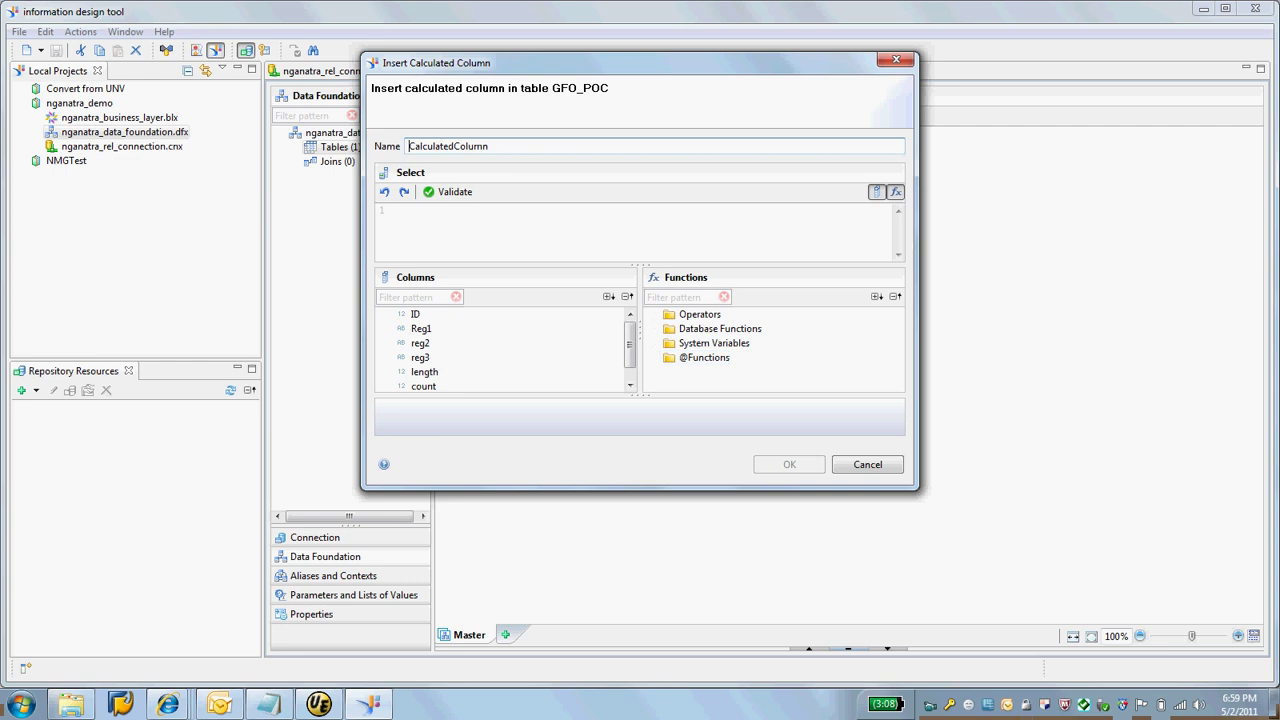
left_click_drag(630, 345, 630, 356)
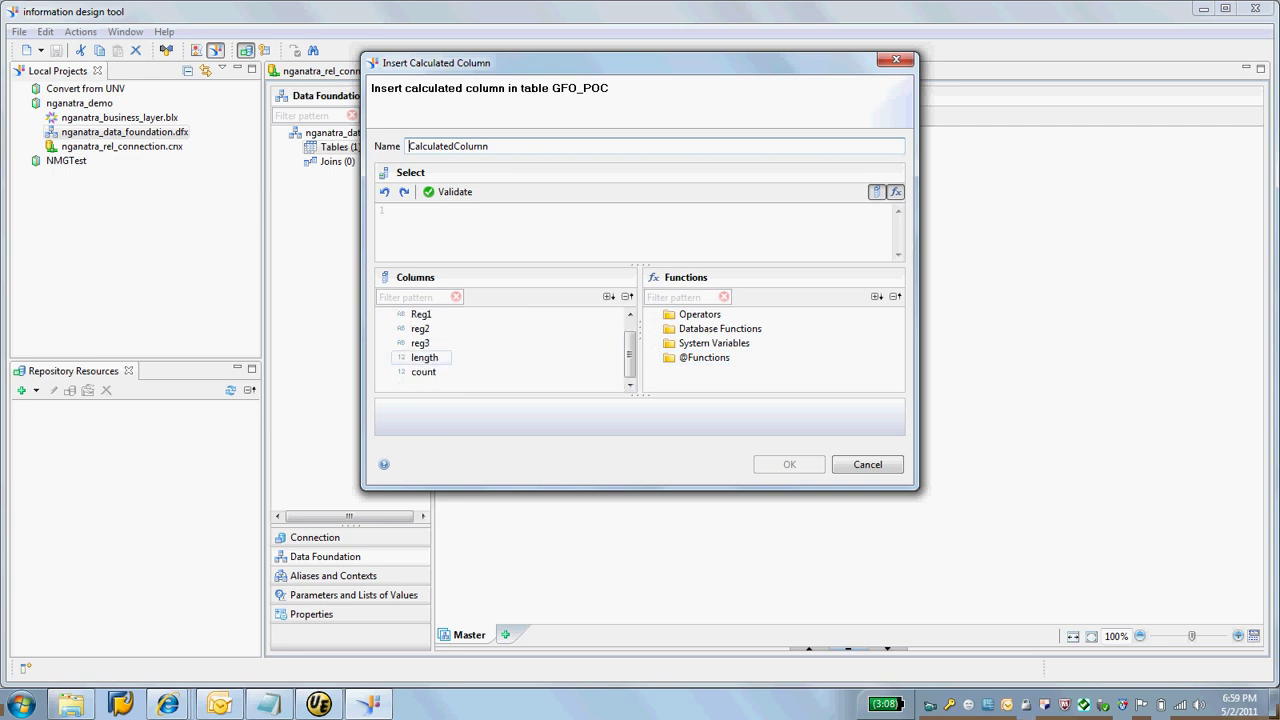
double_click(424, 358)
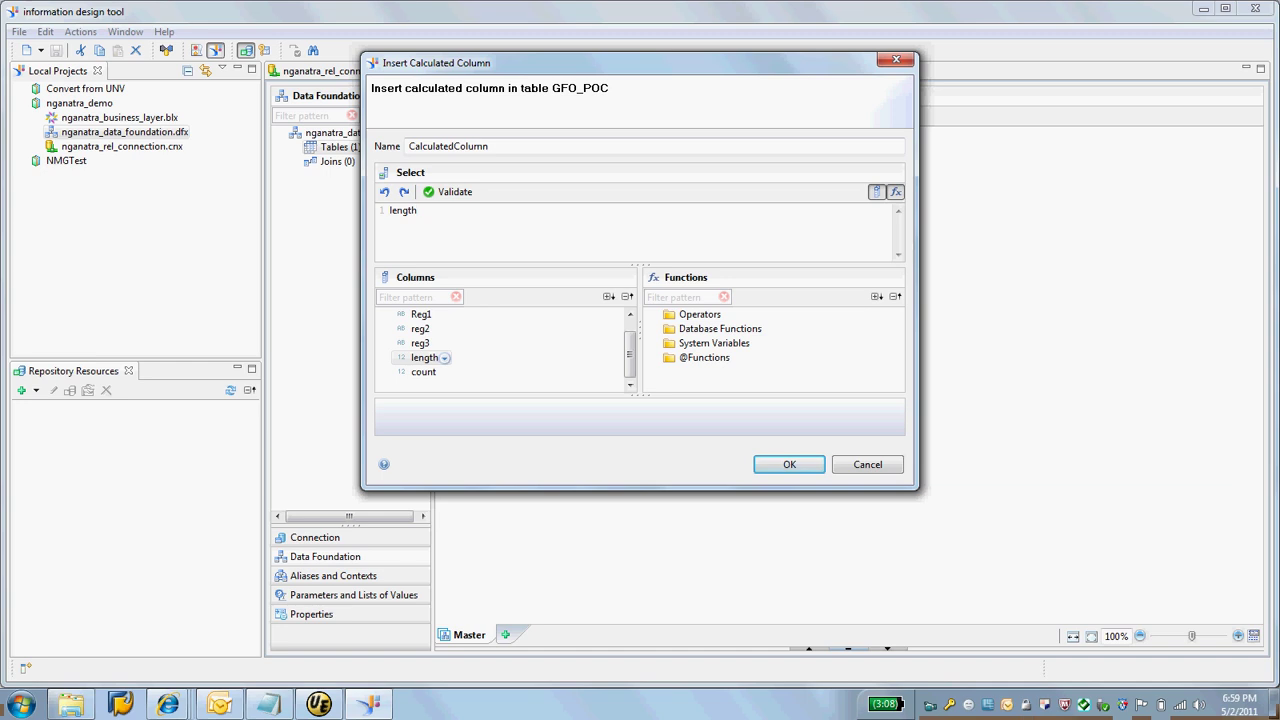
type("/")
double_click(423, 371)
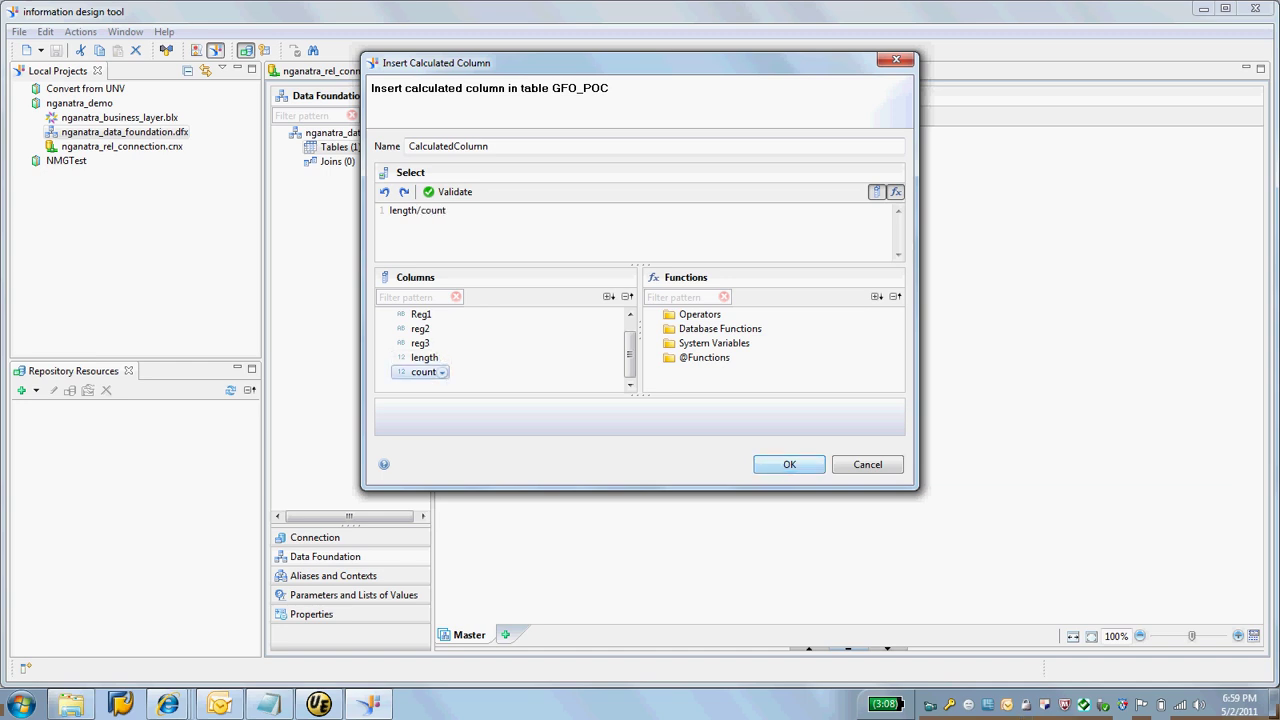
left_click(789, 465)
left_click(789, 464)
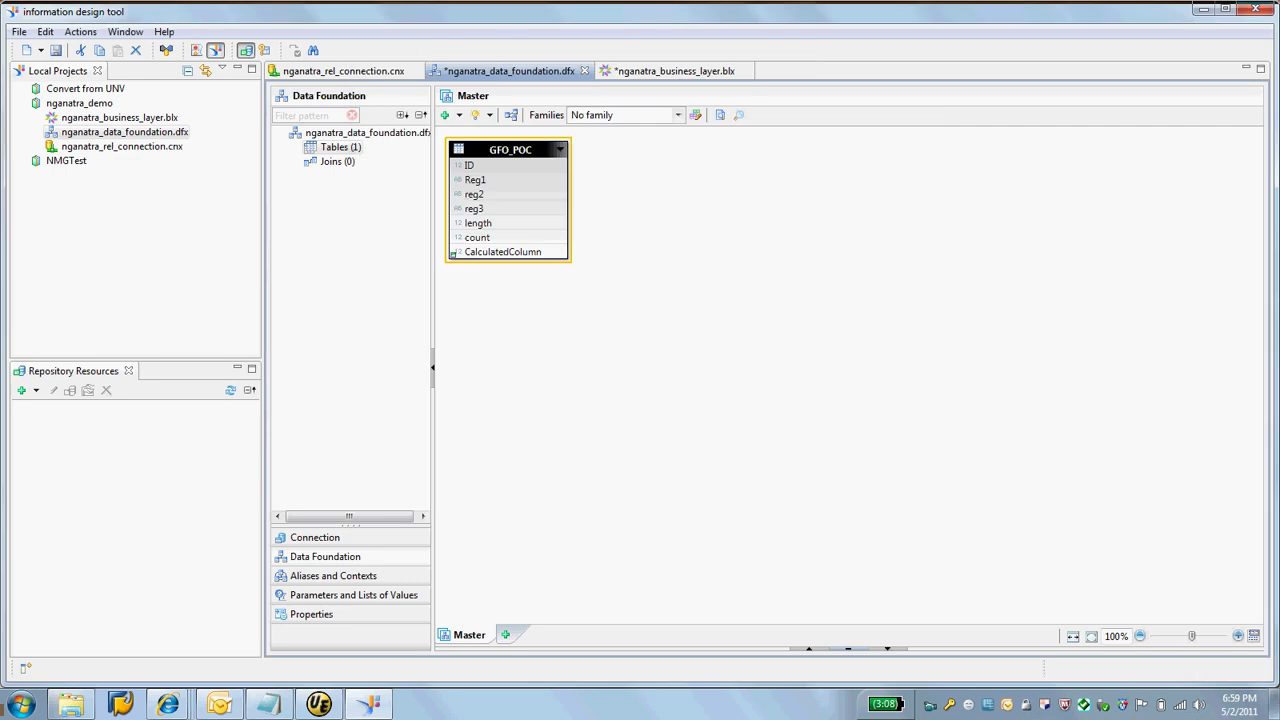
left_click(789, 464)
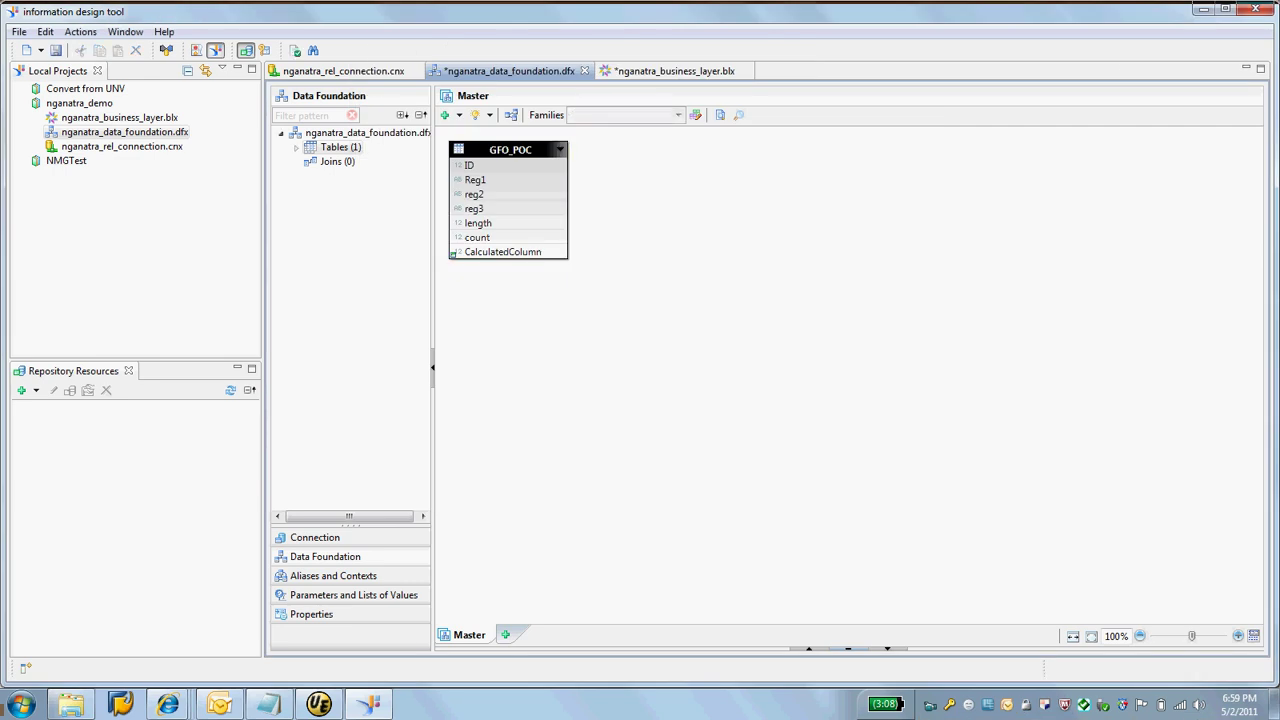
left_click(124, 132)
key("ctrl+s")
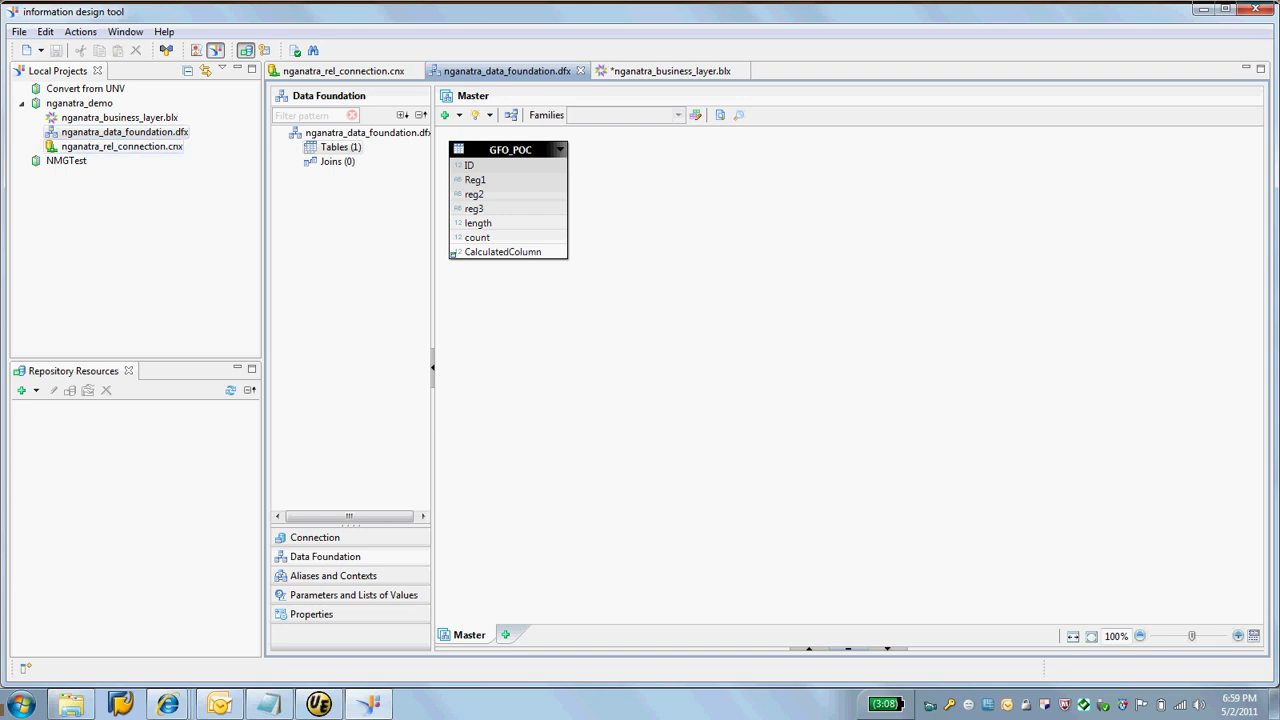
- Add the GFO_POC table's CalculatedColumn to the business layer's Gfo Poc folder as a measure and try to save
double_click(119, 118)
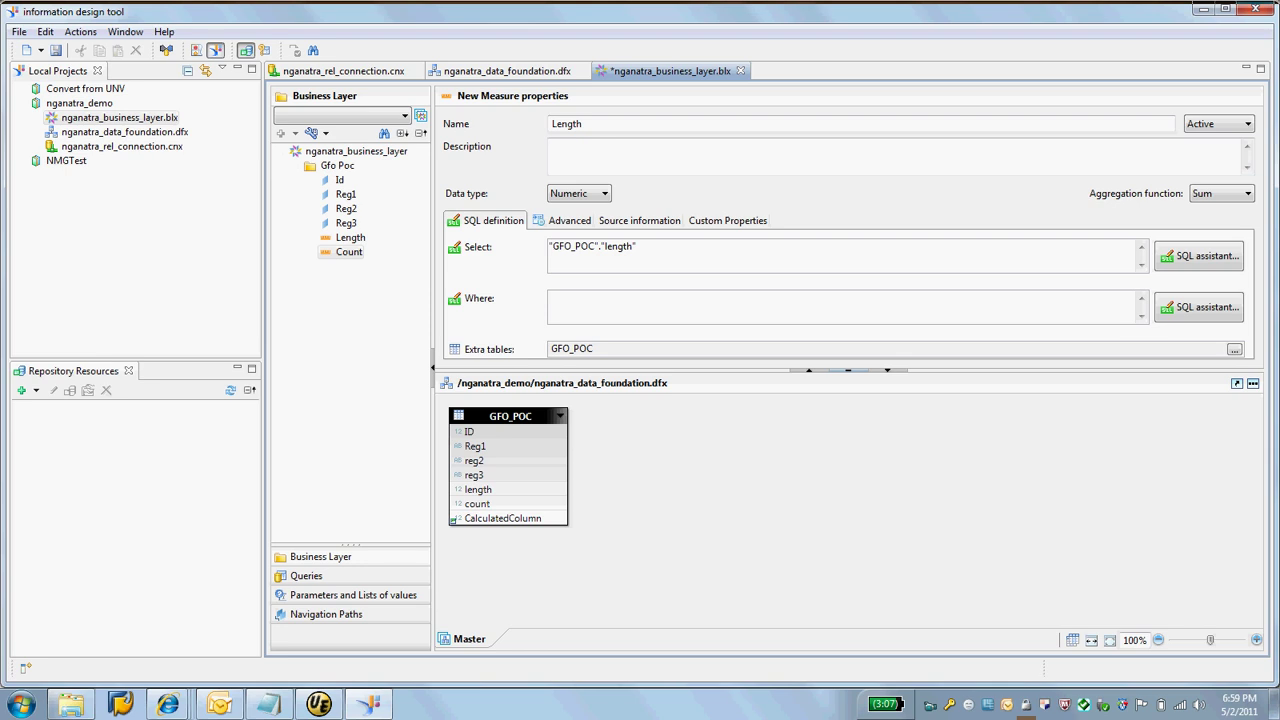
left_click(503, 518)
left_click_drag(503, 518, 340, 166)
key("ctrl+s")
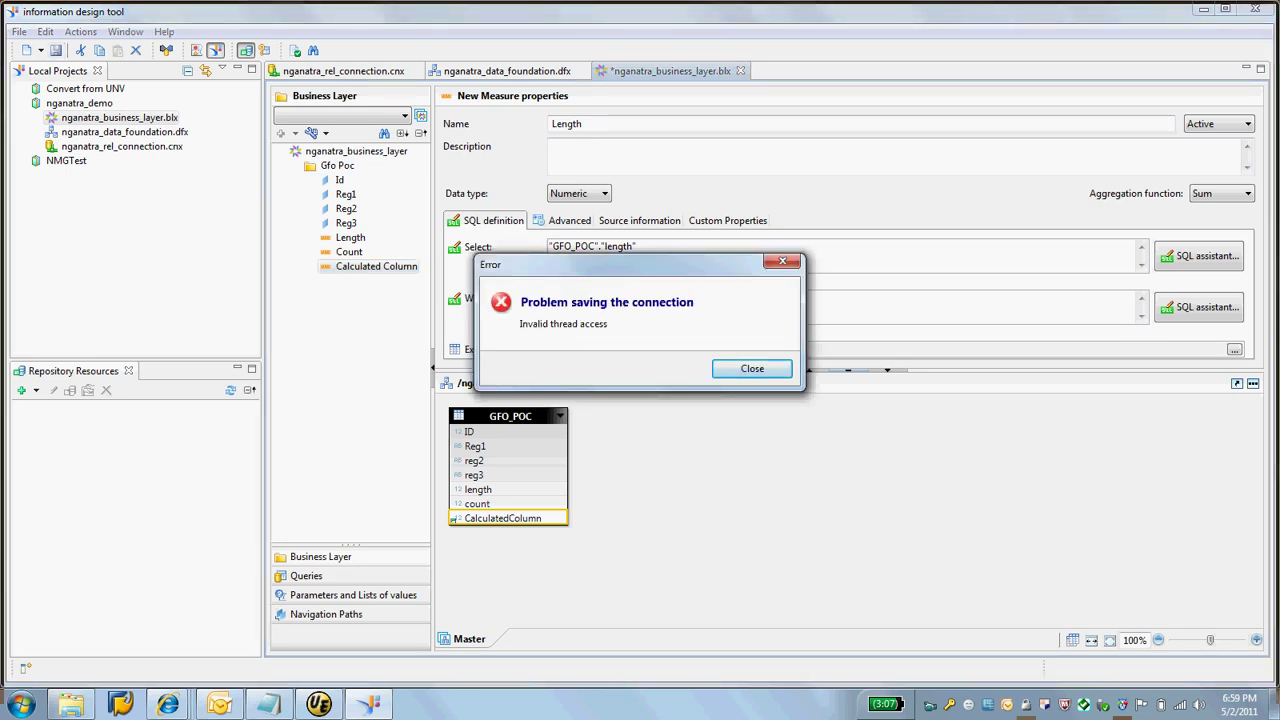
left_click(752, 368)
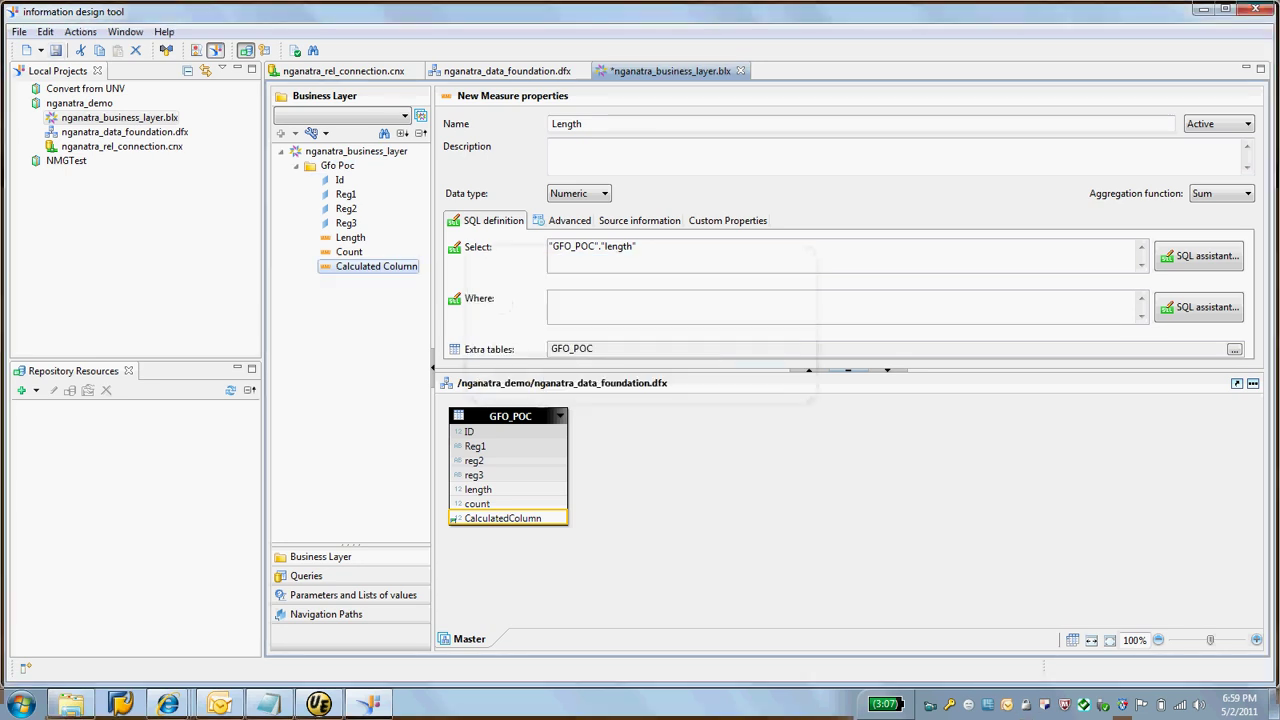
right_click(80, 104)
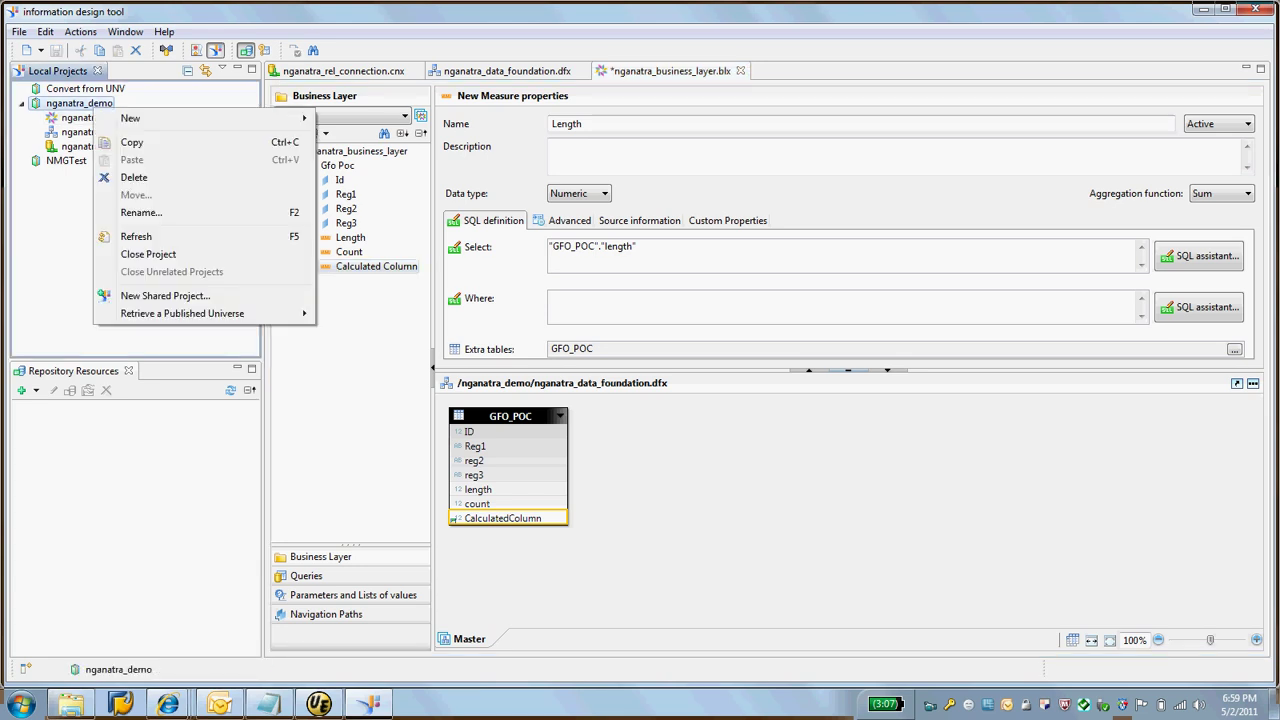
key("Escape")
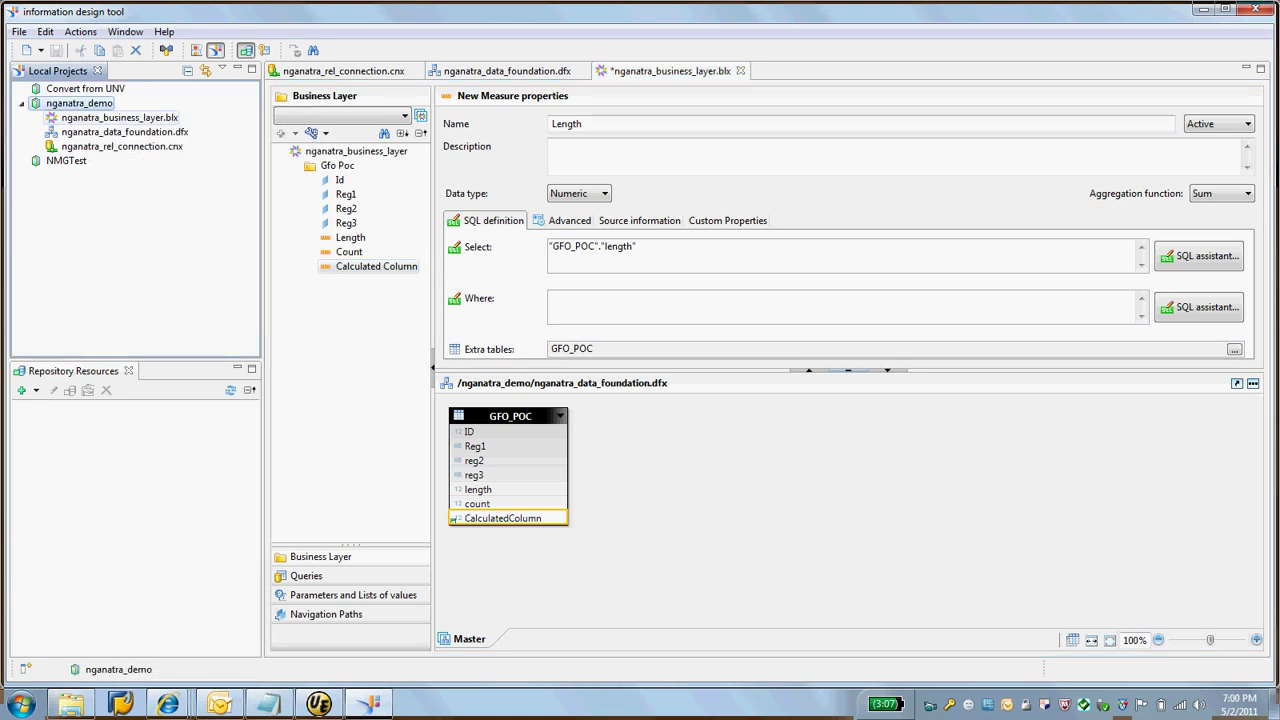
left_click(119, 118)
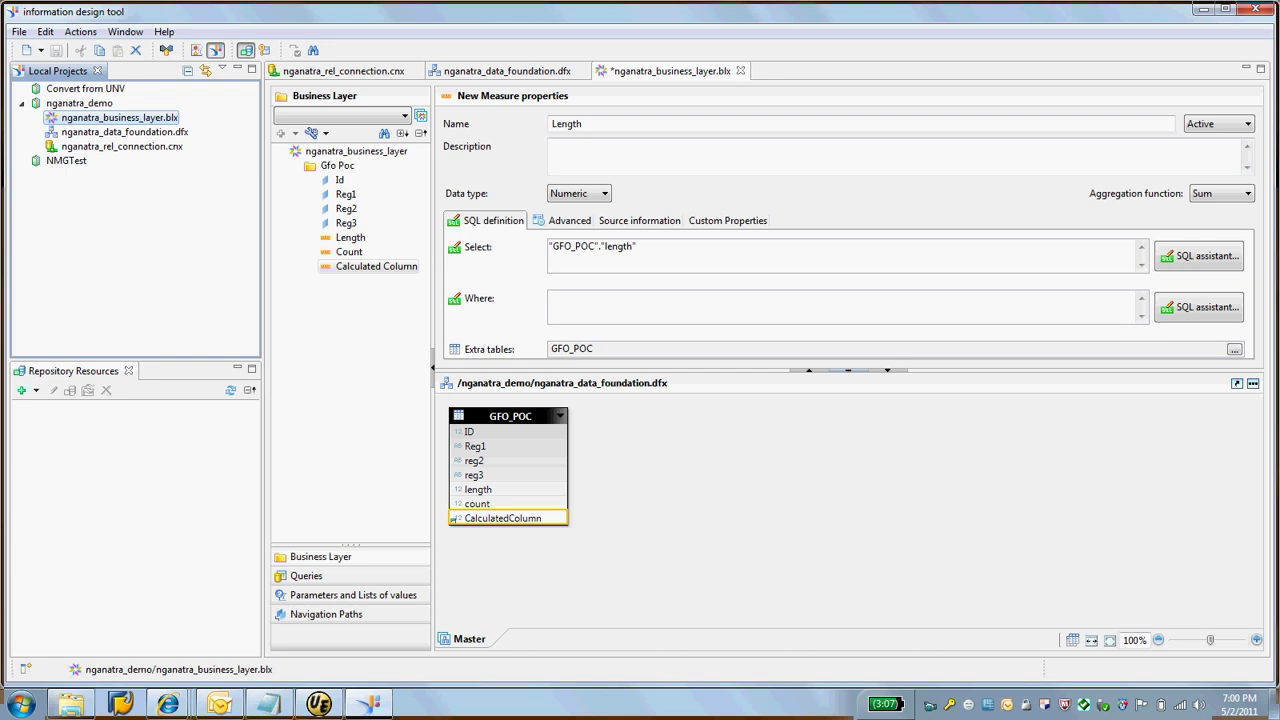
key("Down")
key("Down")
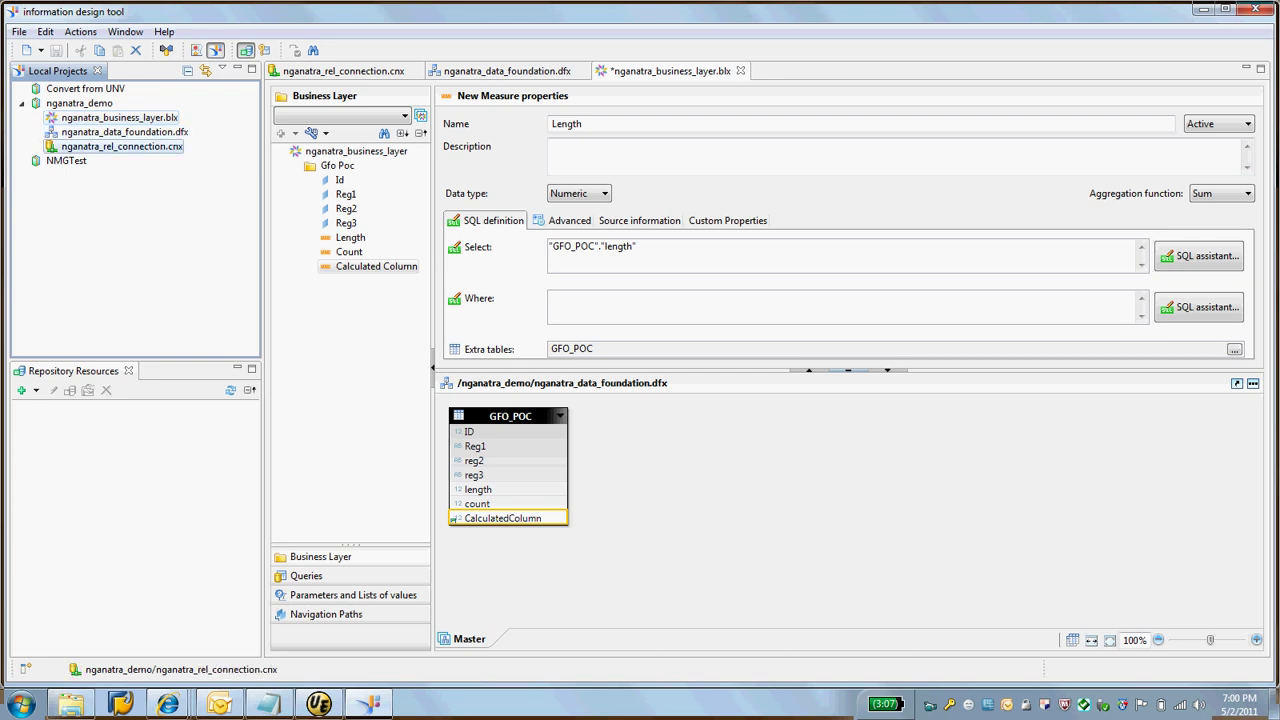
- Rename the Calculated Column measure as Calculated Column1 and save the business layer
left_click(376, 266)
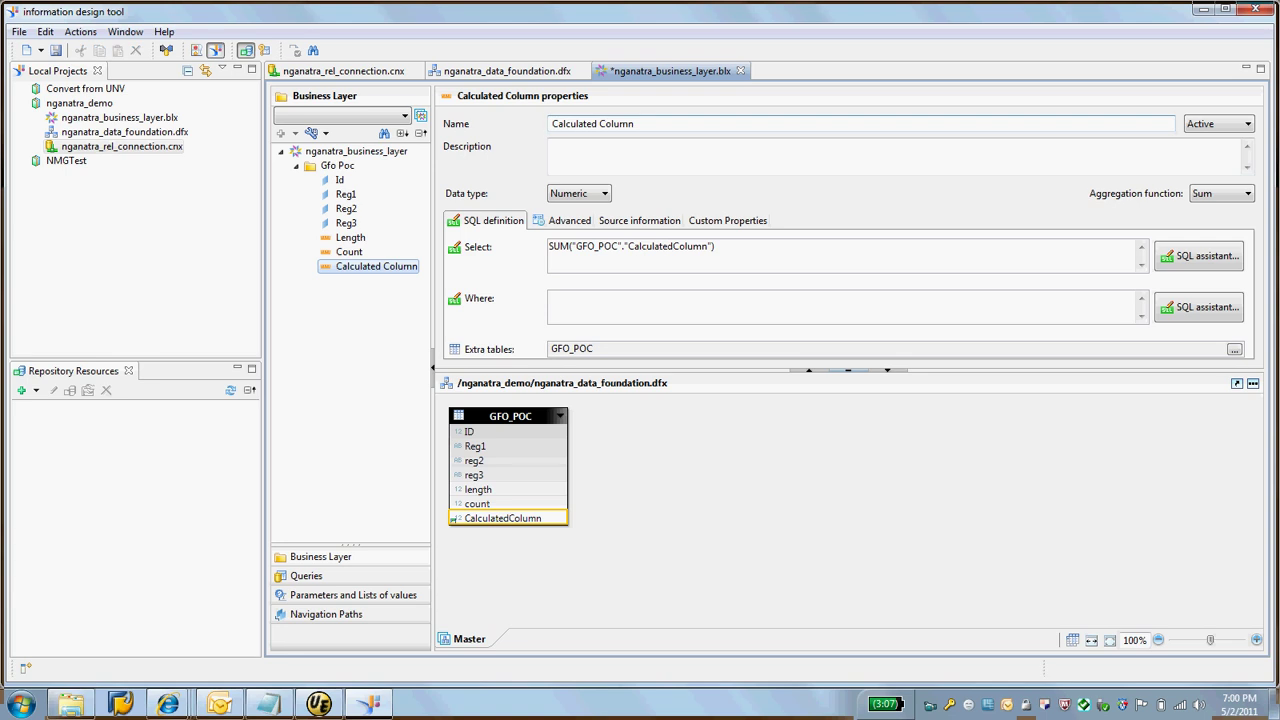
left_click(638, 124)
type("1")
left_click(122, 147)
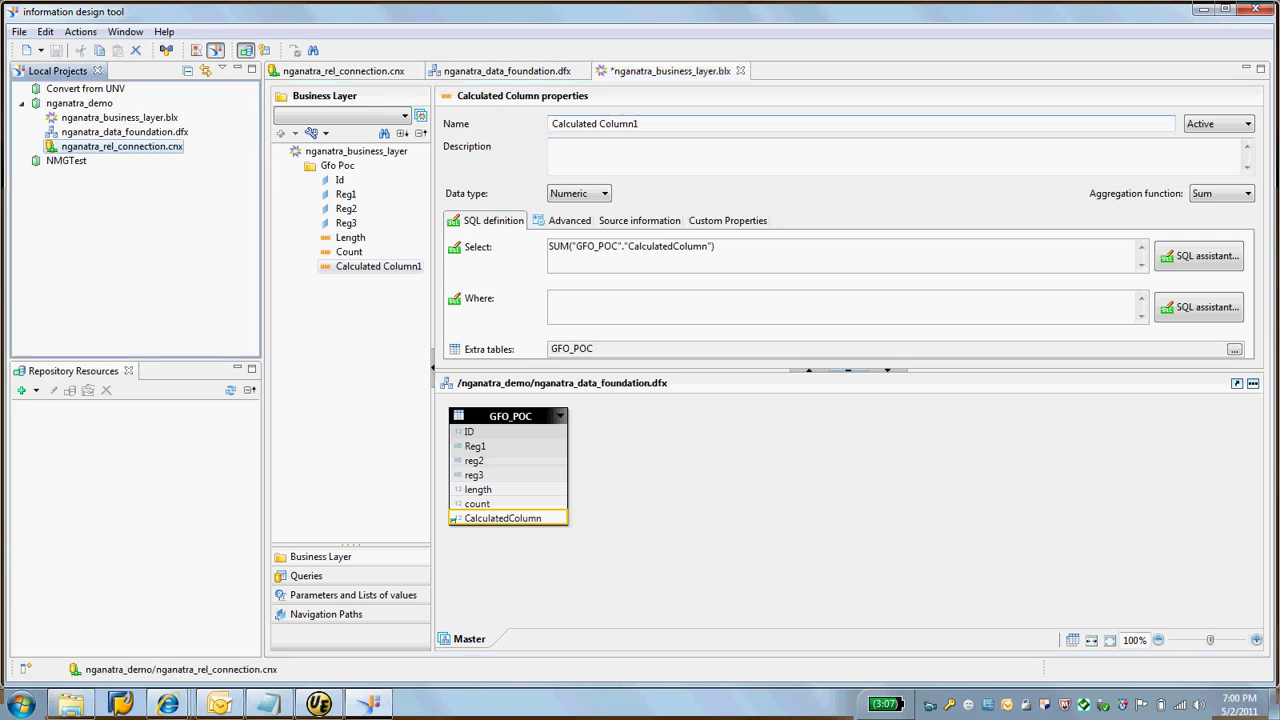
left_click(640, 124)
key("ctrl+s")
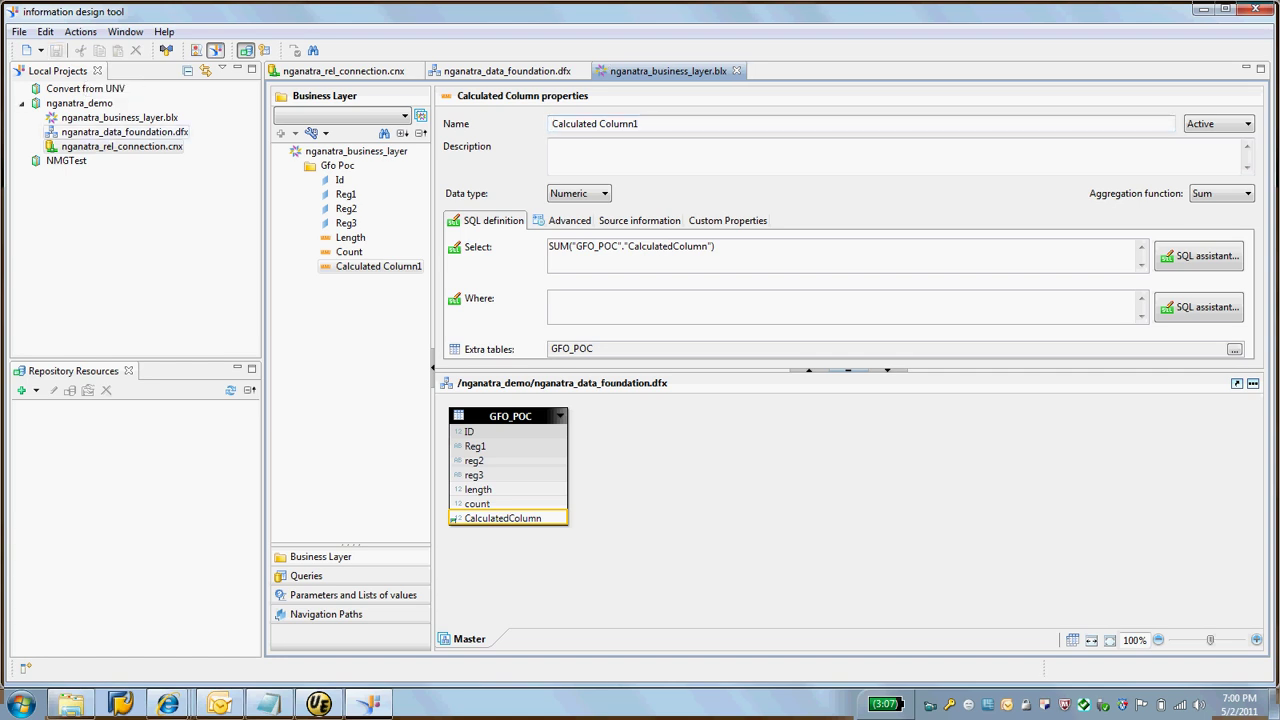
left_click(124, 132)
left_click(80, 103)
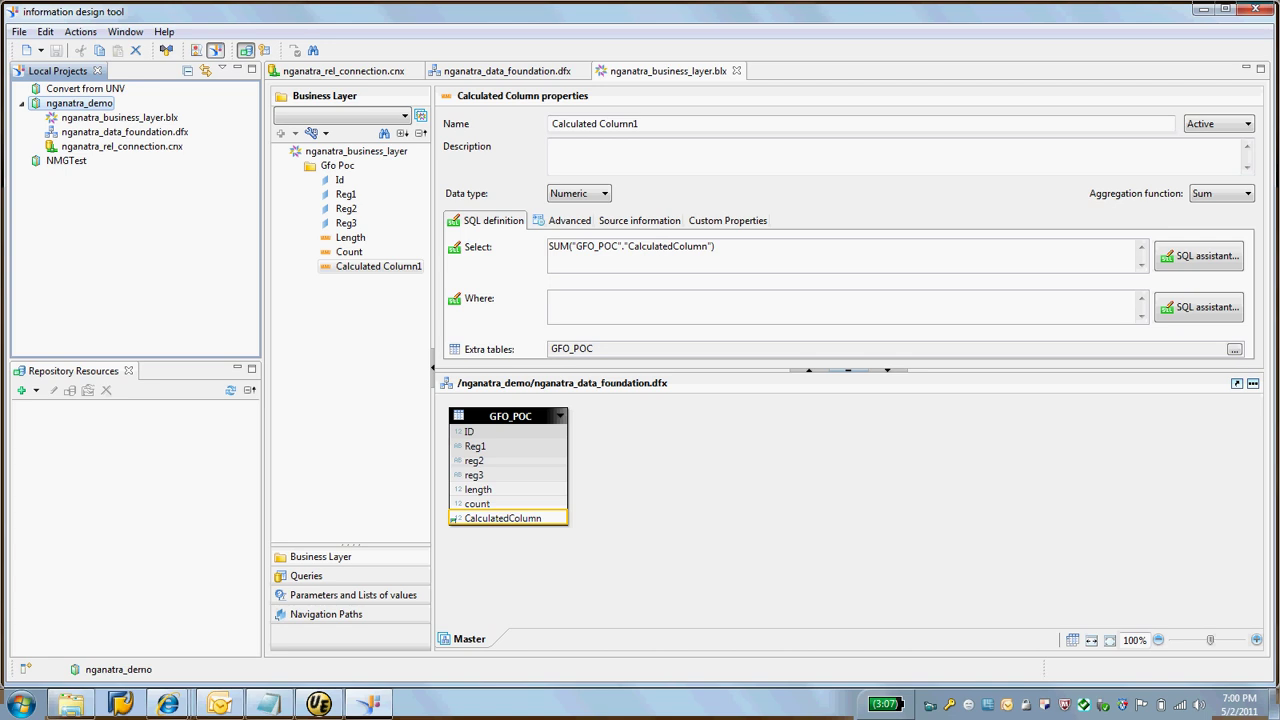
right_click(76, 99)
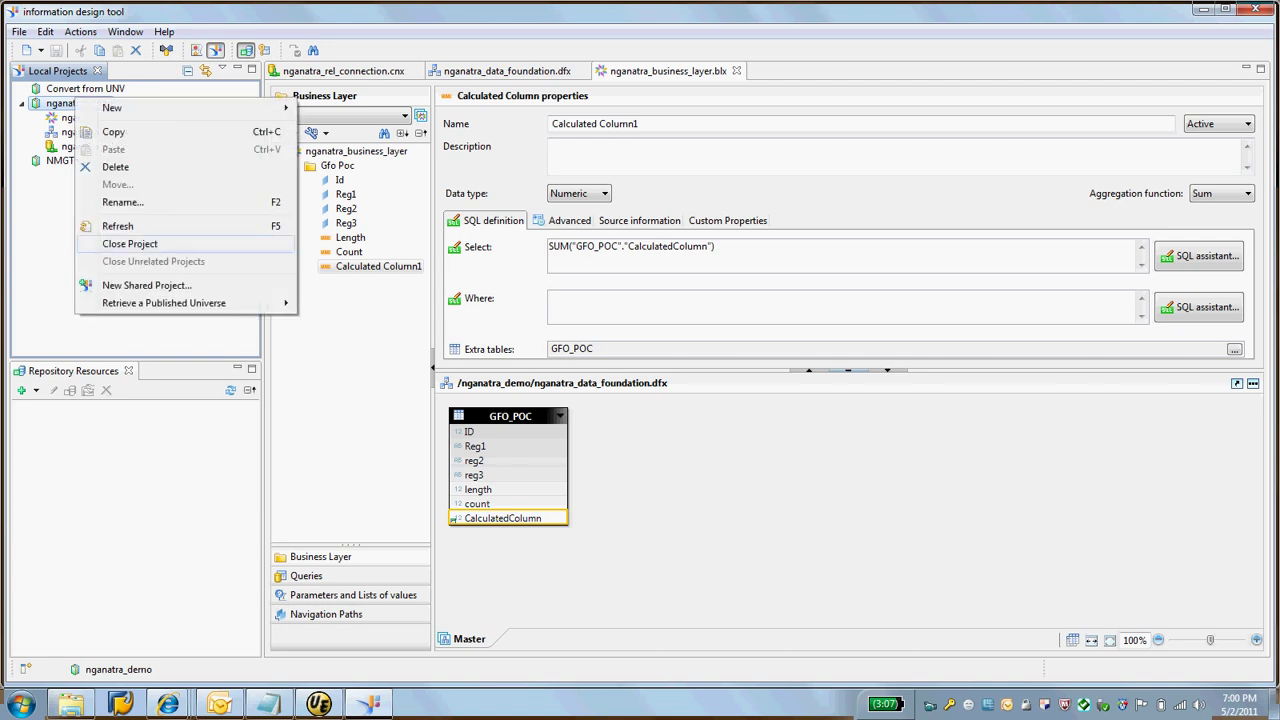
key("Escape")
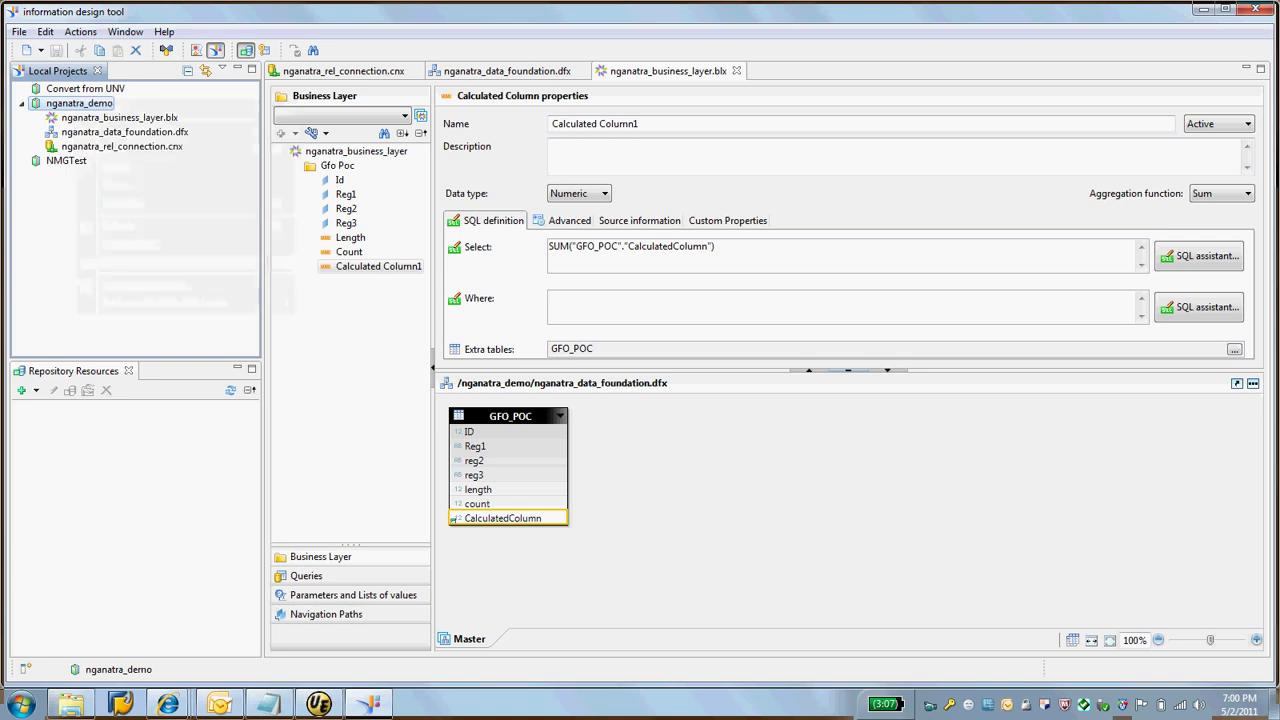
right_click(78, 104)
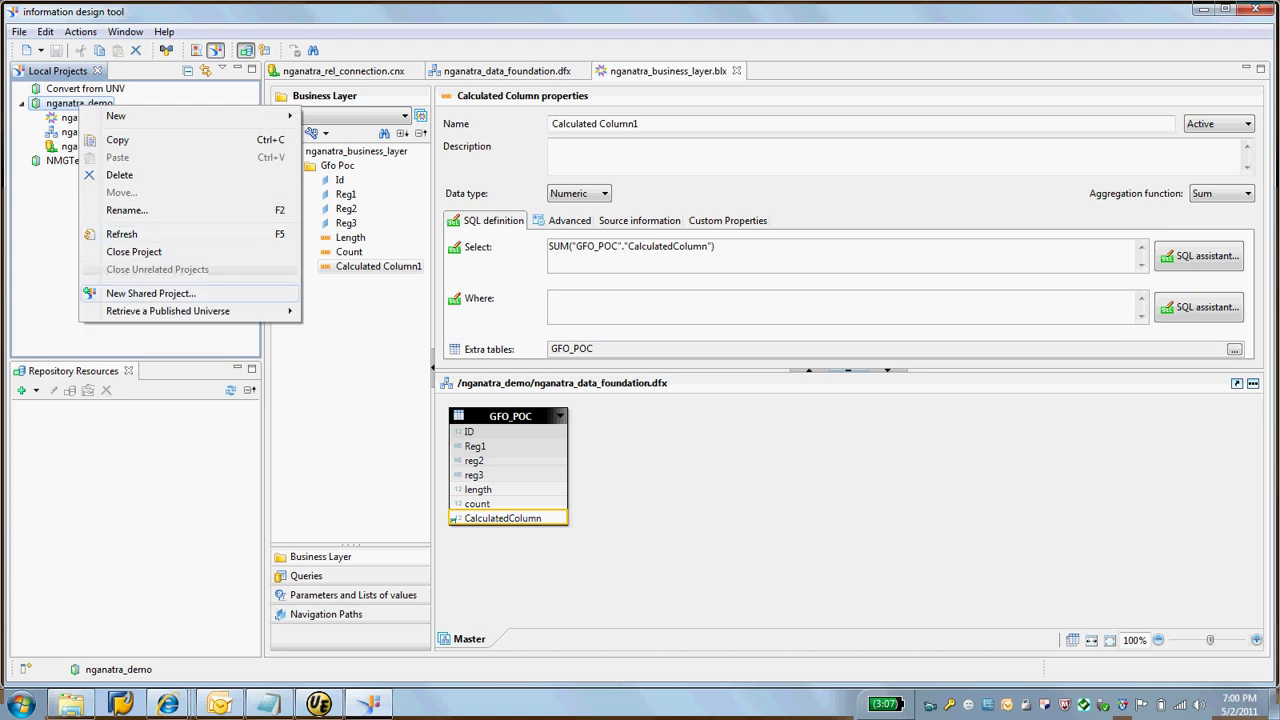
left_click(151, 294)
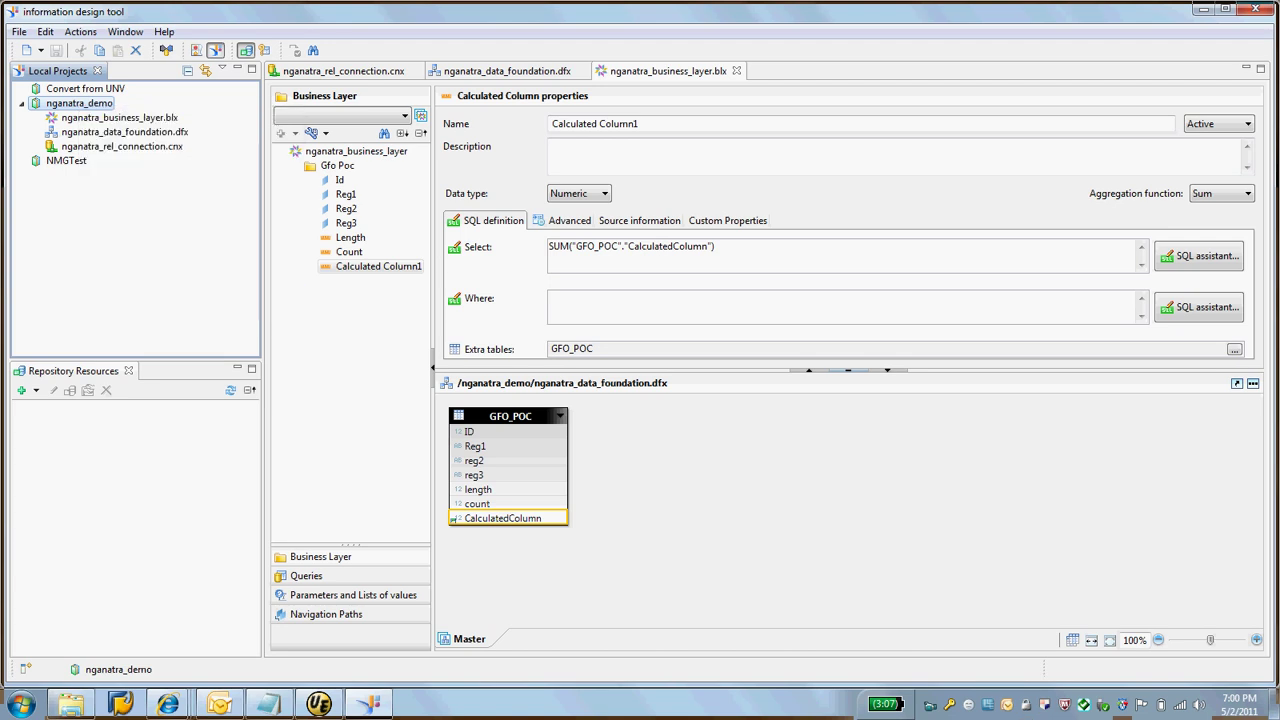
left_click(125, 132)
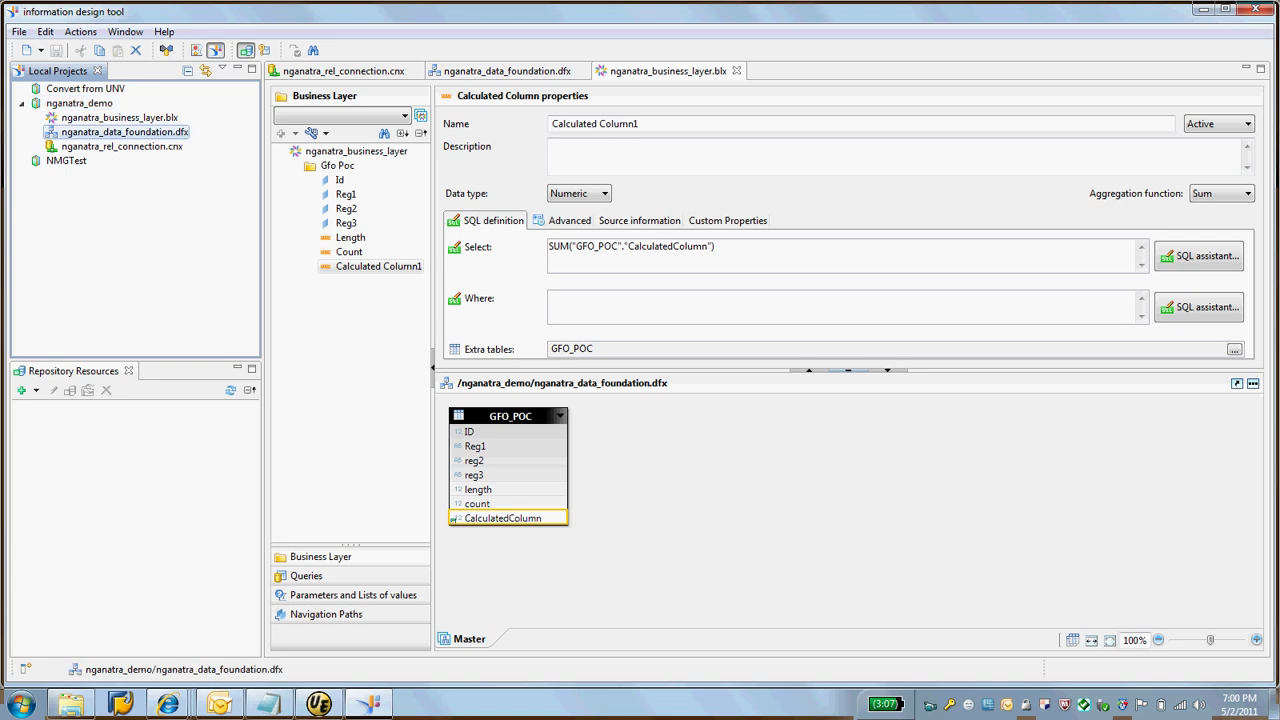
- Publish the demo project's business layer as a universe to the default local Universes folder, skipping the integrity check
left_click(120, 118)
right_click(119, 117)
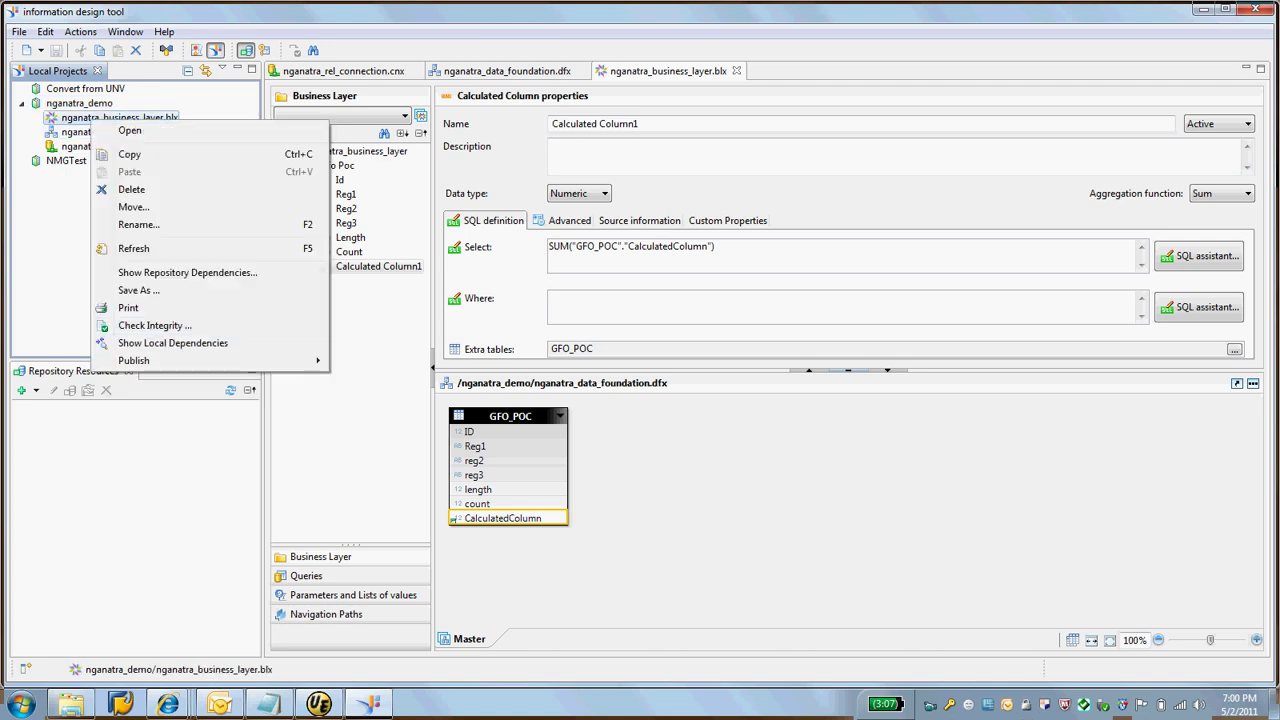
mouse_move(250, 360)
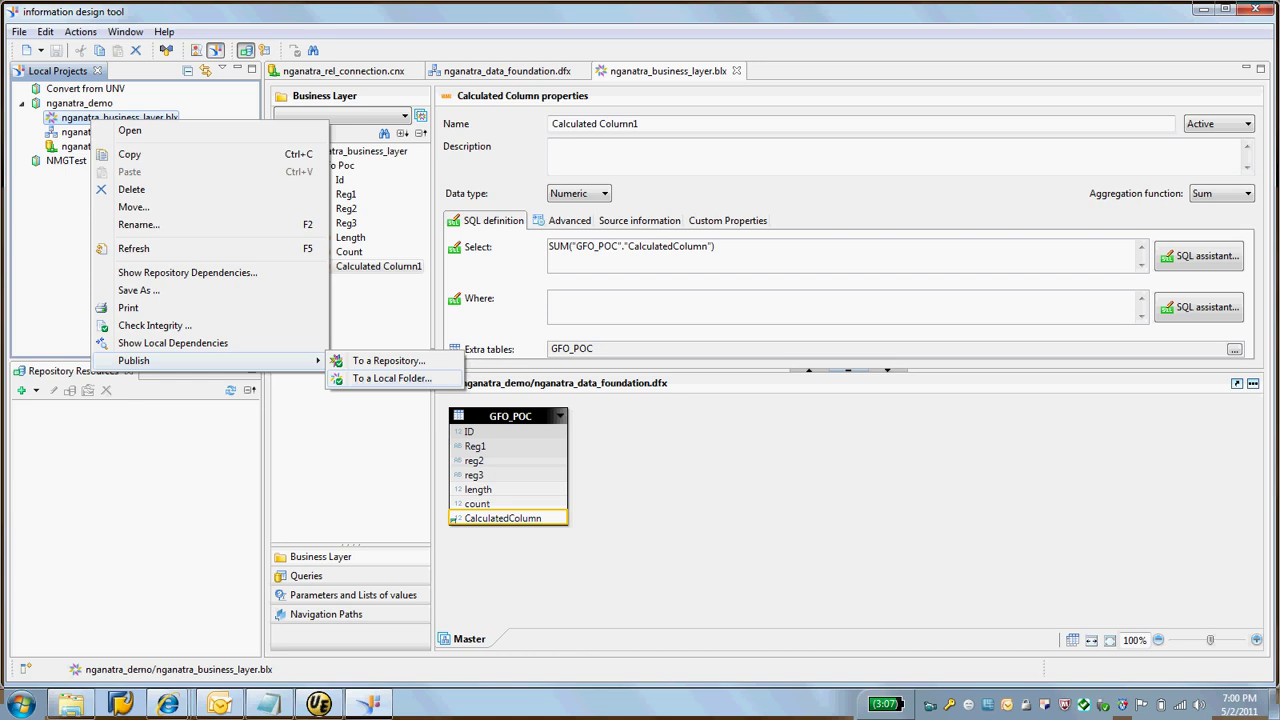
left_click(390, 378)
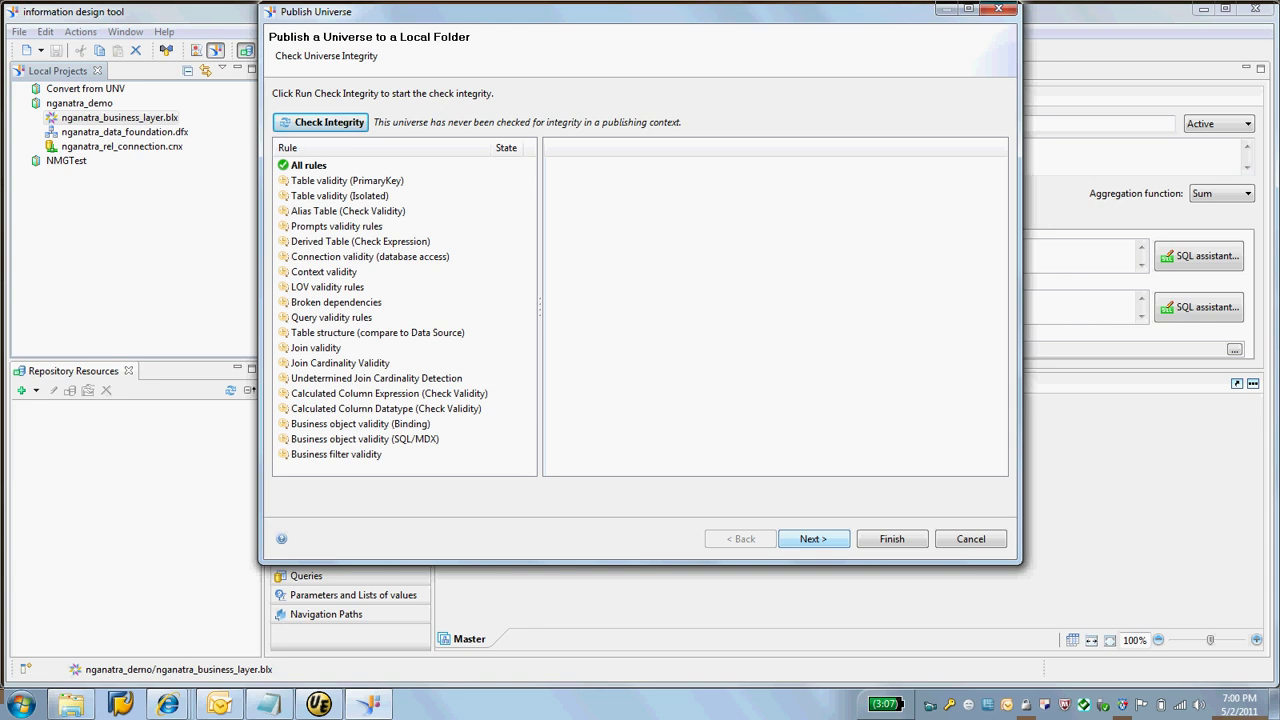
left_click(813, 539)
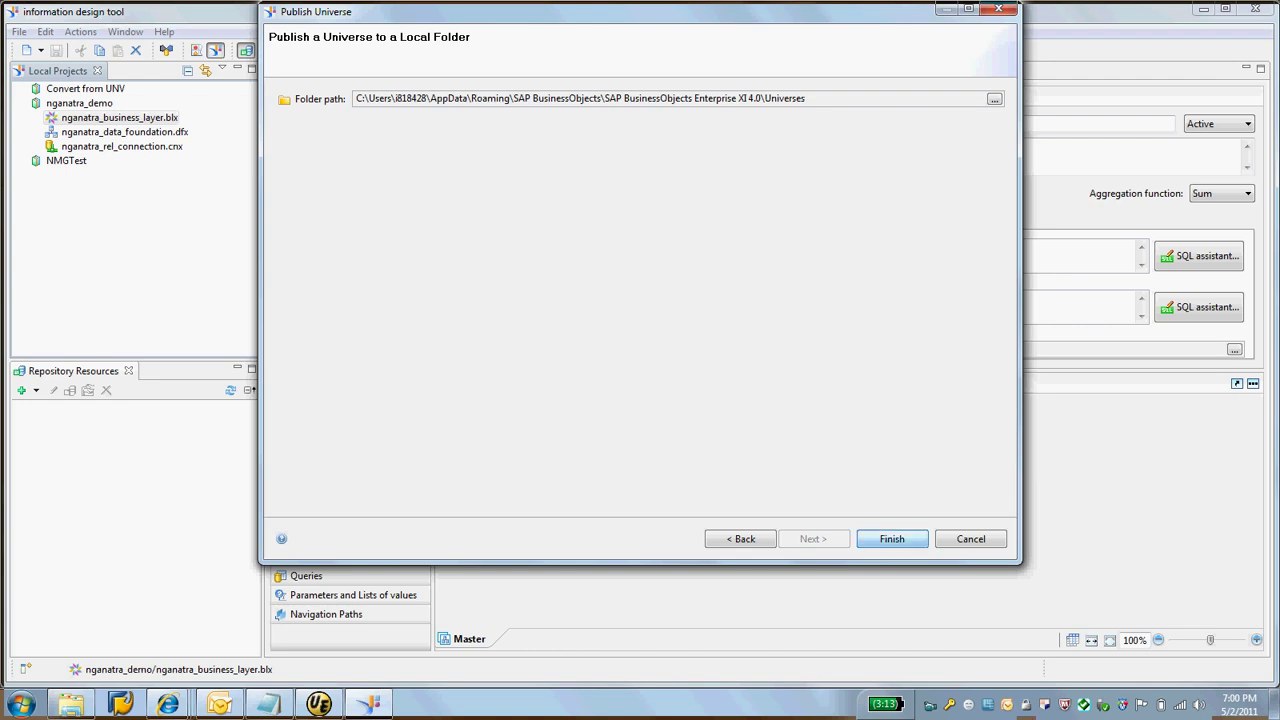
key("Return")
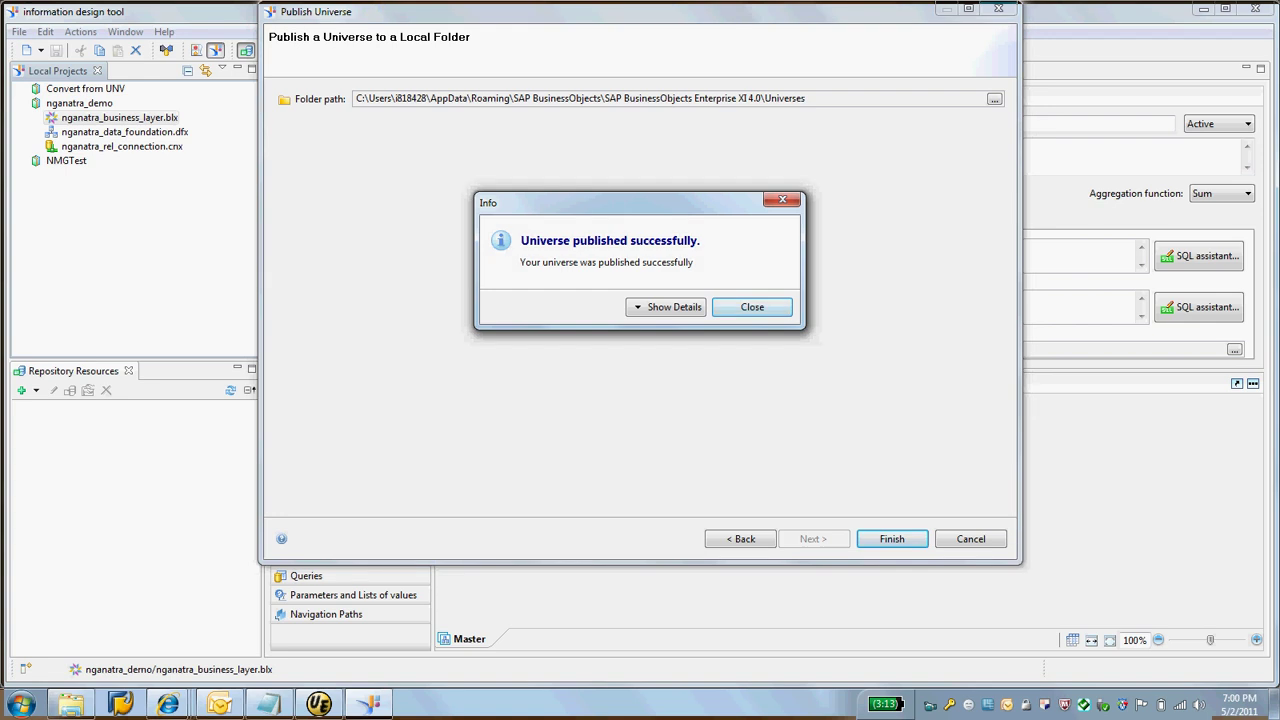
key("Return")
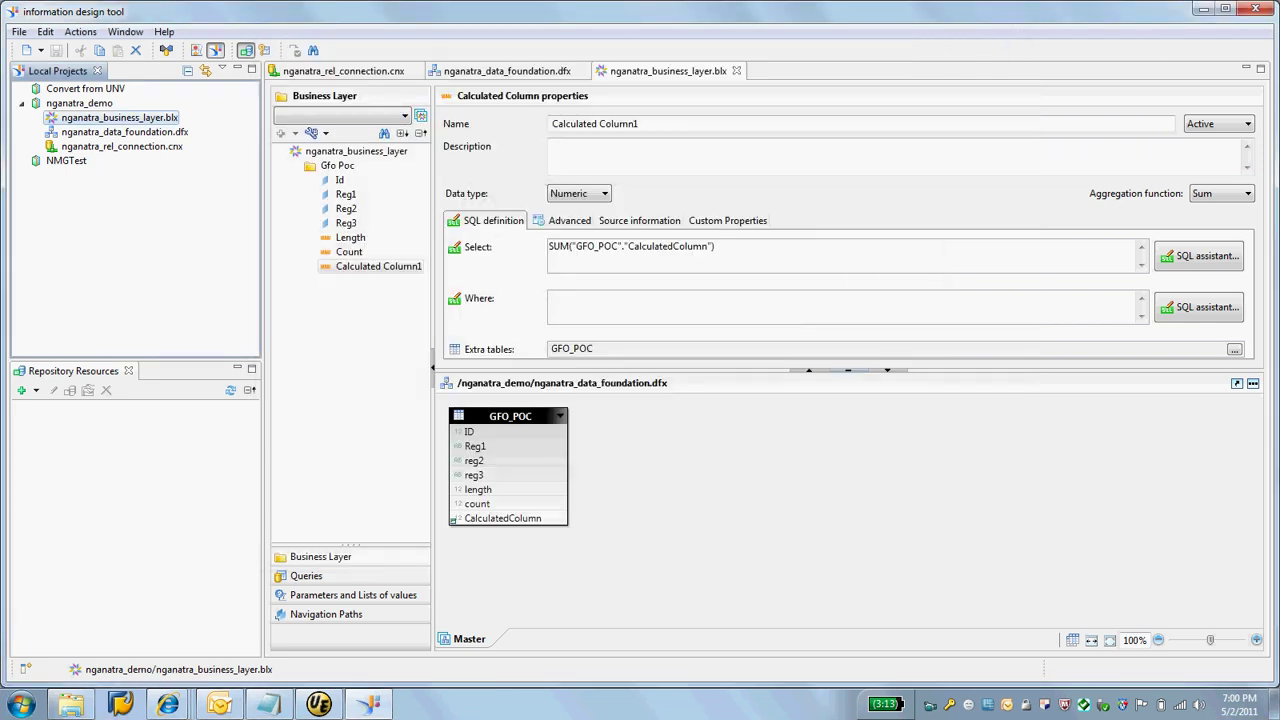
- Launch Interactive Analysis Desktop from the SAP BusinessObjects Enterprise XI 4.0 client tools and bring up the universe selection for a new document
left_click(22, 704)
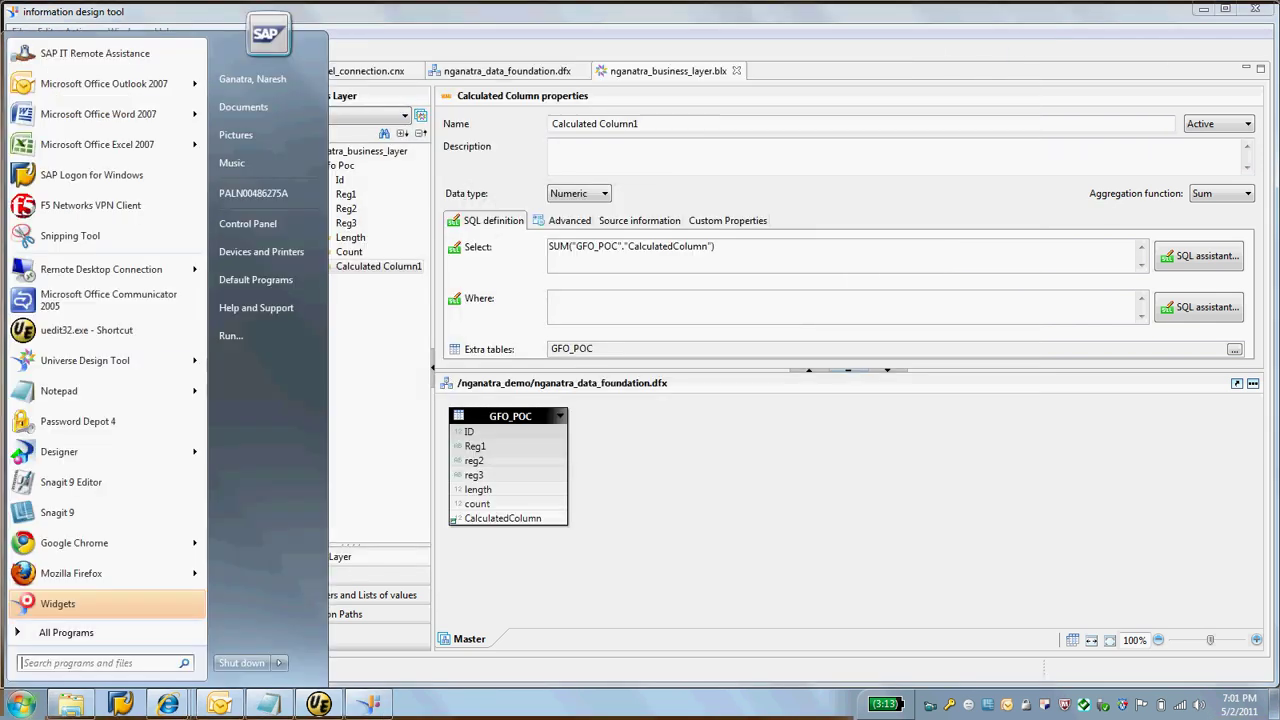
left_click(66, 632)
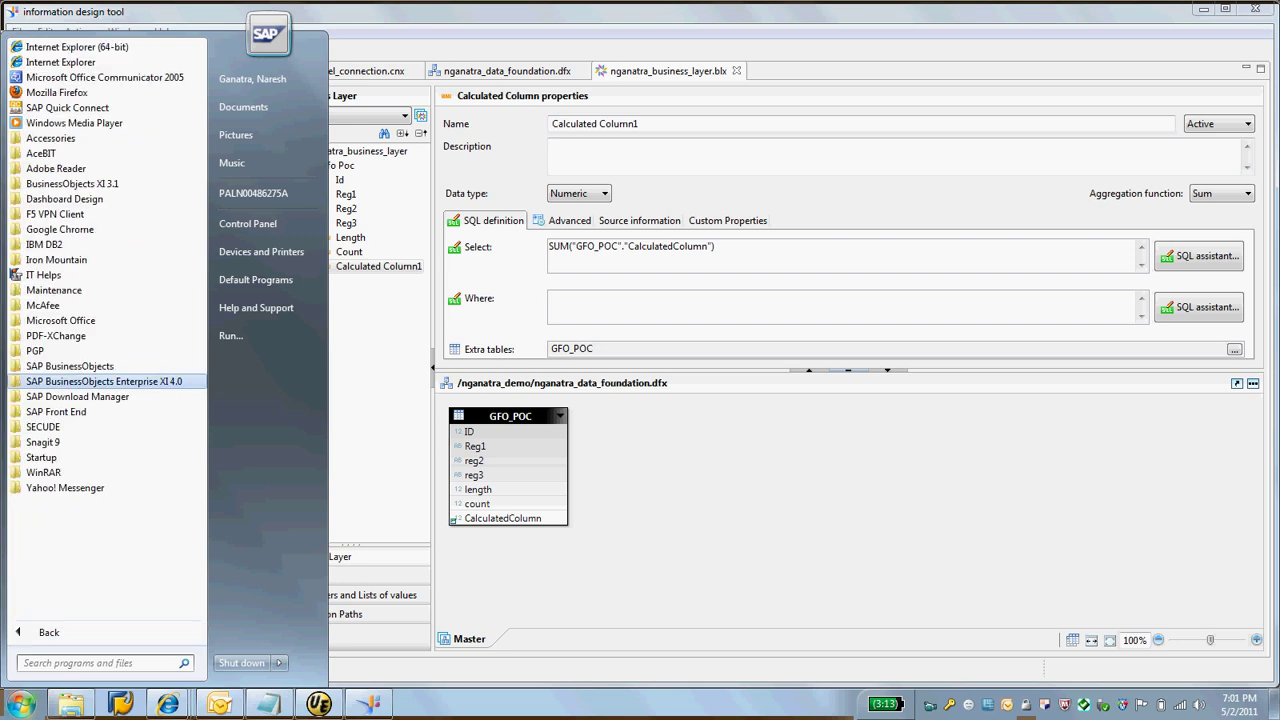
left_click(100, 381)
left_click(110, 396)
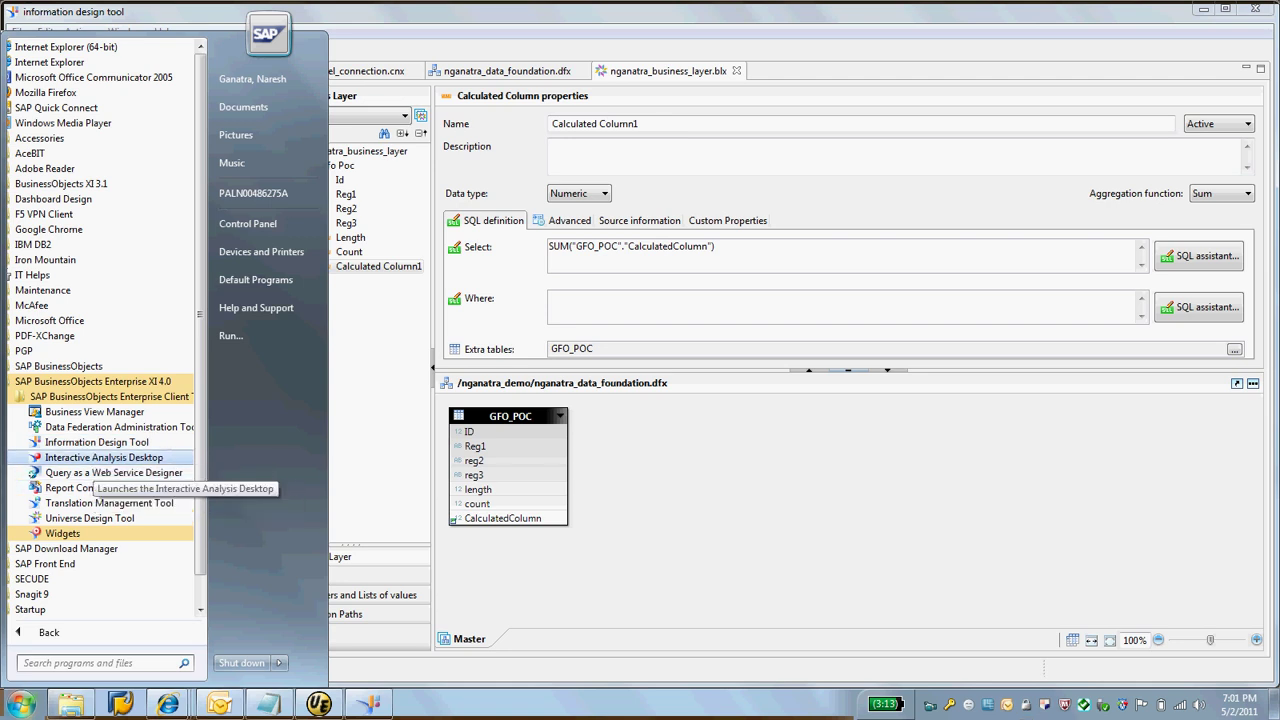
left_click(96, 458)
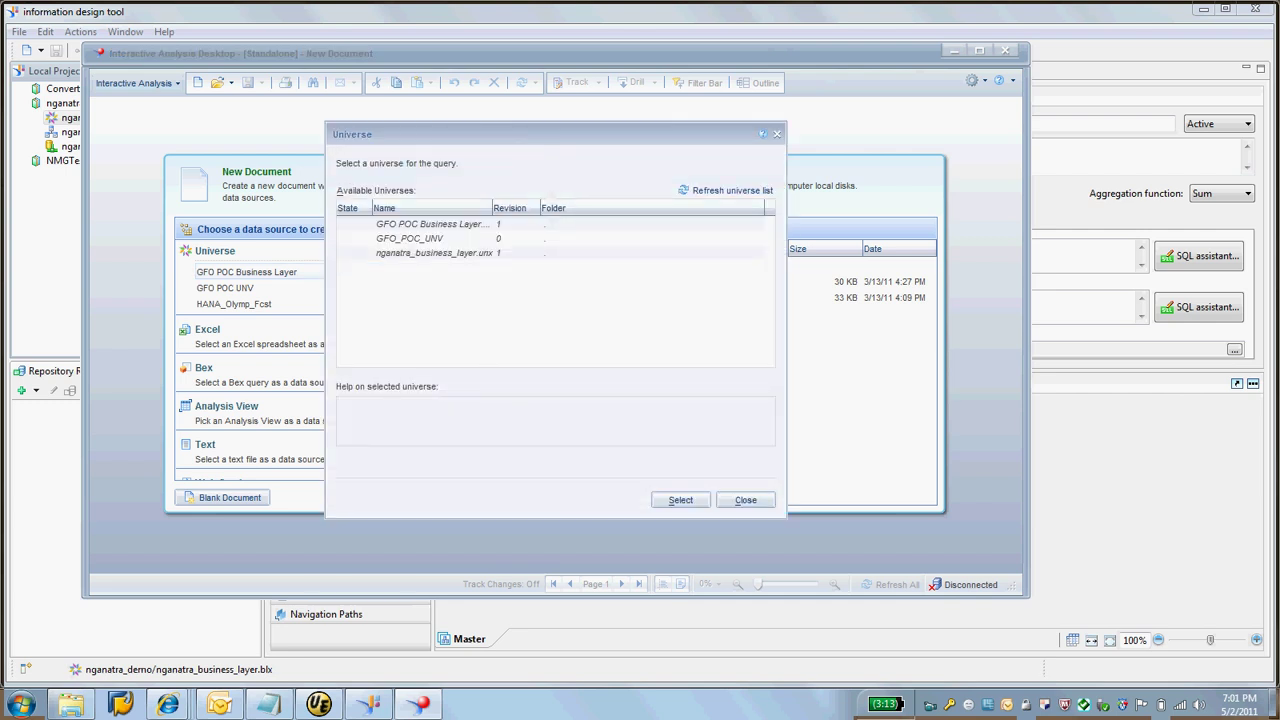
- Query the newly published business-layer universe with all objects of the Gfo Poc folder as result objects and run the query
double_click(462, 253)
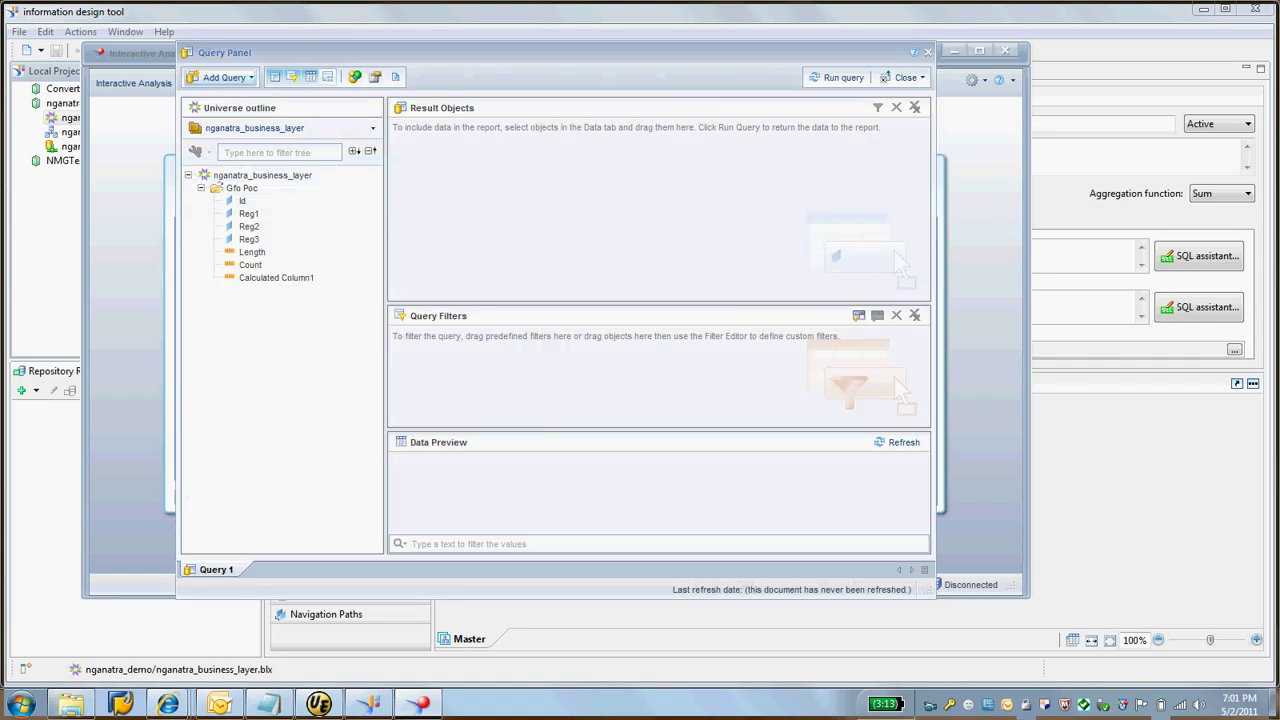
double_click(241, 188)
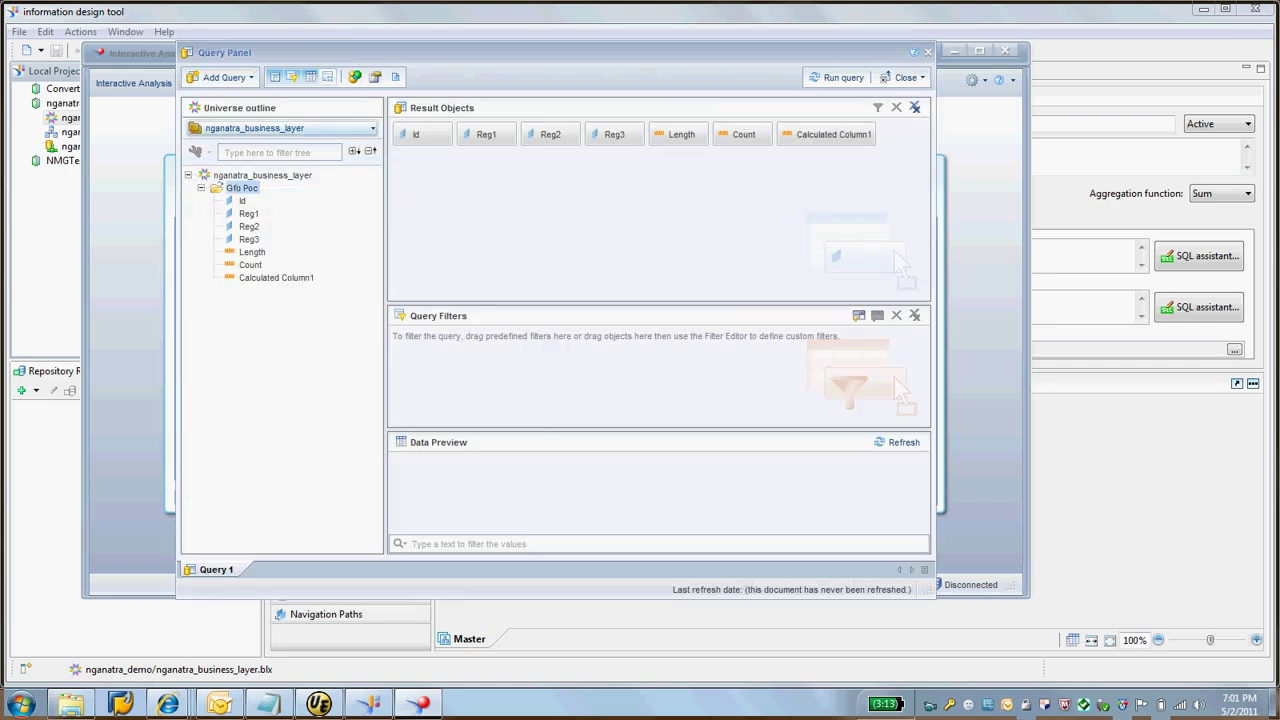
left_click(836, 77)
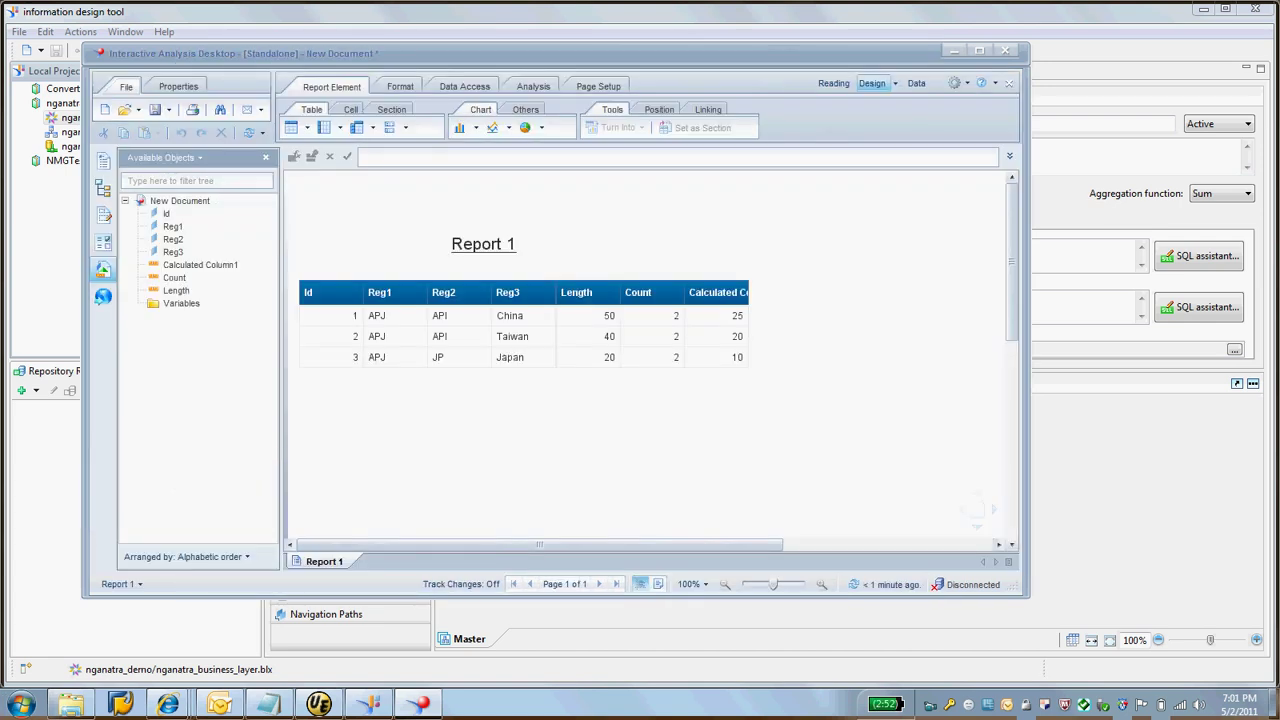
left_click(652, 292)
key("Escape")
left_click(640, 195)
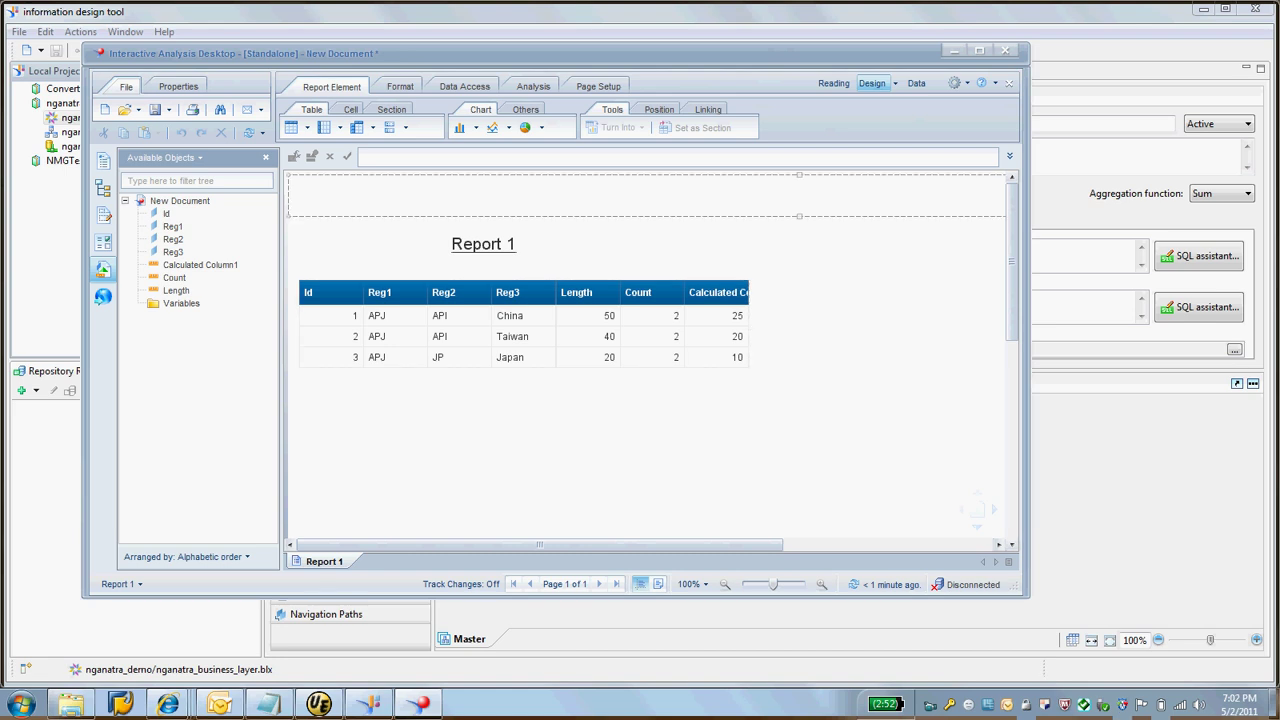